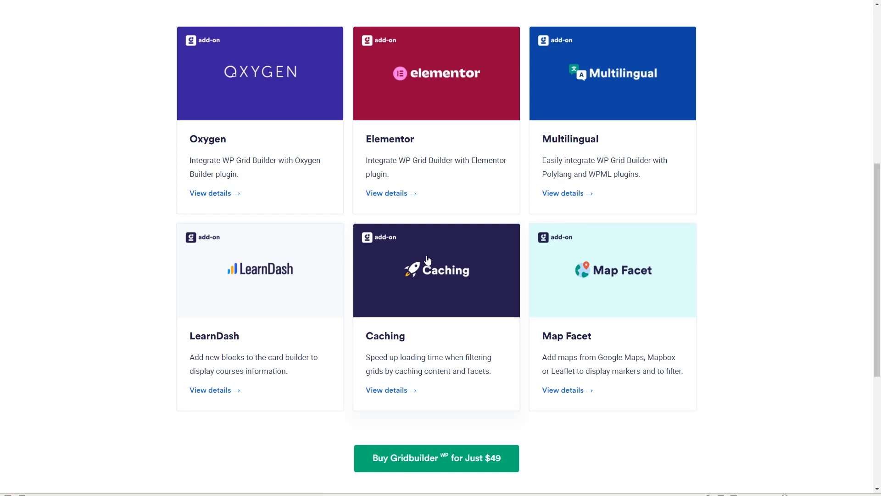
# - Open the book "The Sea Queen" from the site's dashboard and review its author fields, genre and featured image
pyautogui.scroll(1, 427, 260)
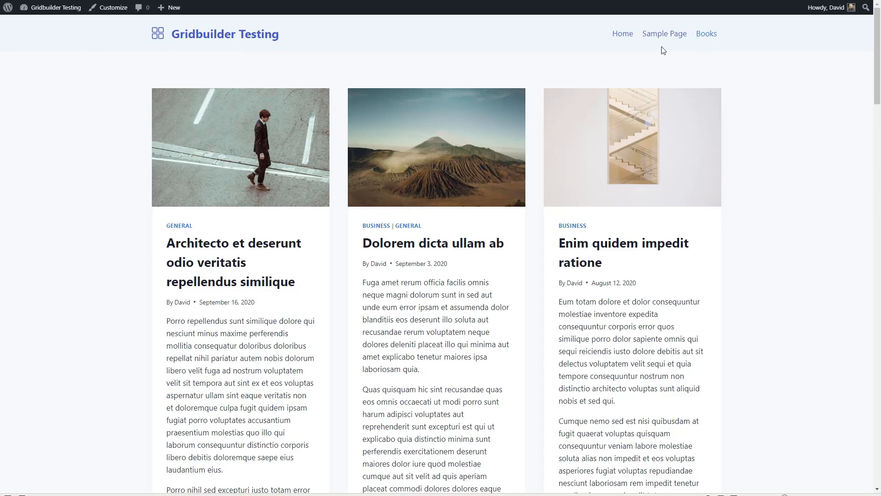
pyautogui.click(35, 24)
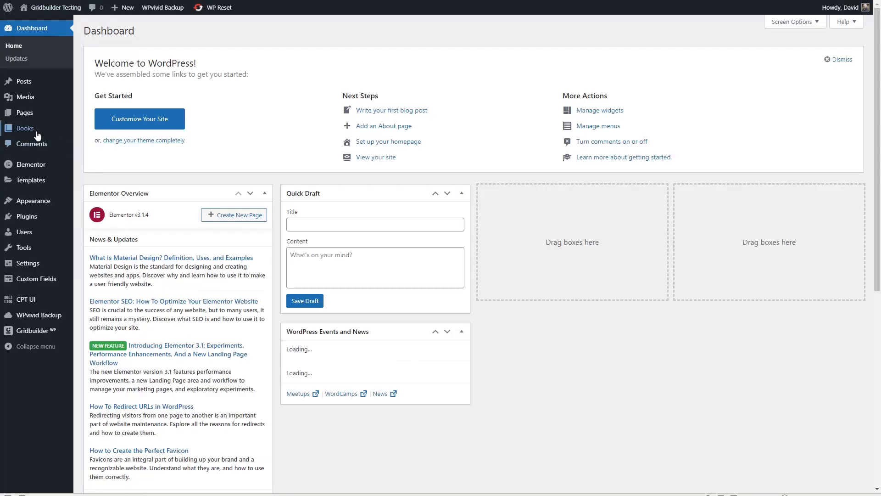
pyautogui.click(25, 128)
pyautogui.click(114, 190)
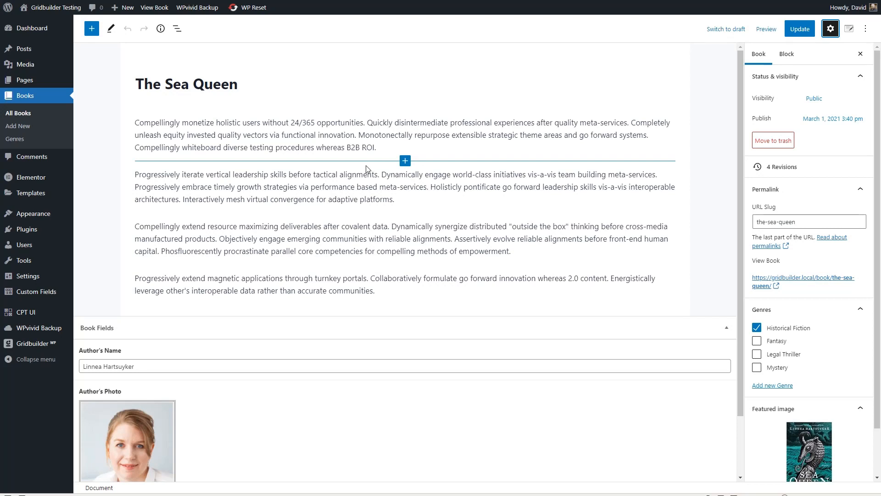
pyautogui.scroll(-2, 347, 168)
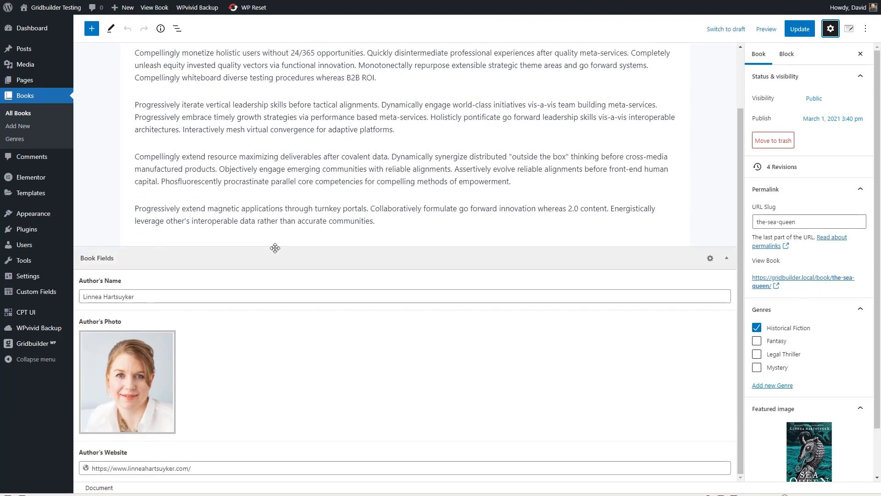
pyautogui.scroll(-2, 787, 264)
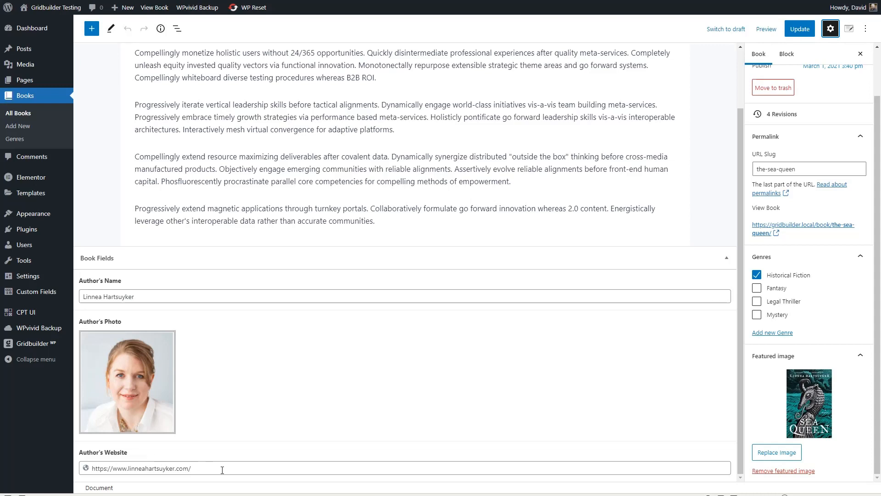
# - Check the installed plugins and review the license, export, import and system status sections of the Gridbuilder dashboard
pyautogui.click(28, 230)
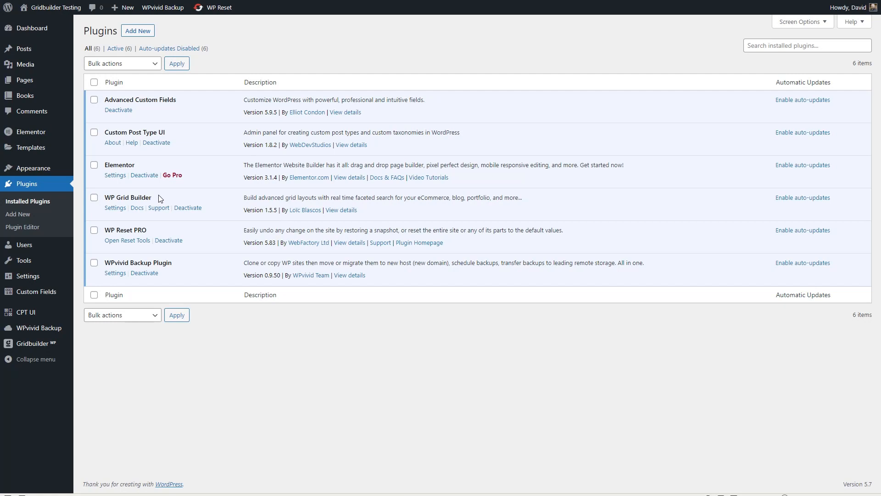
pyautogui.moveTo(36, 349)
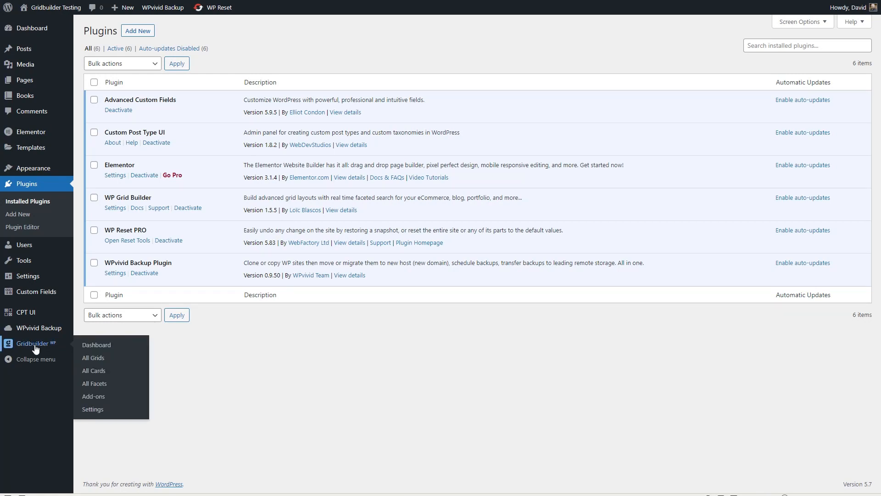
pyautogui.click(36, 349)
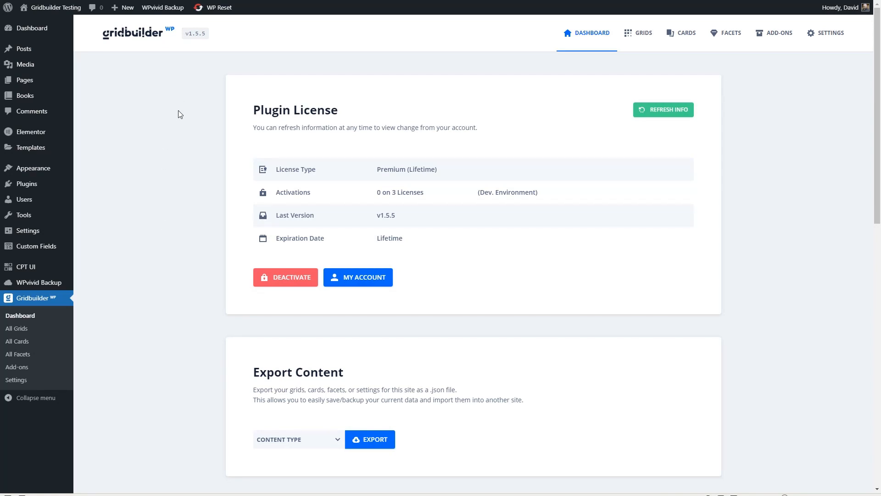
pyautogui.scroll(-5, 178, 112)
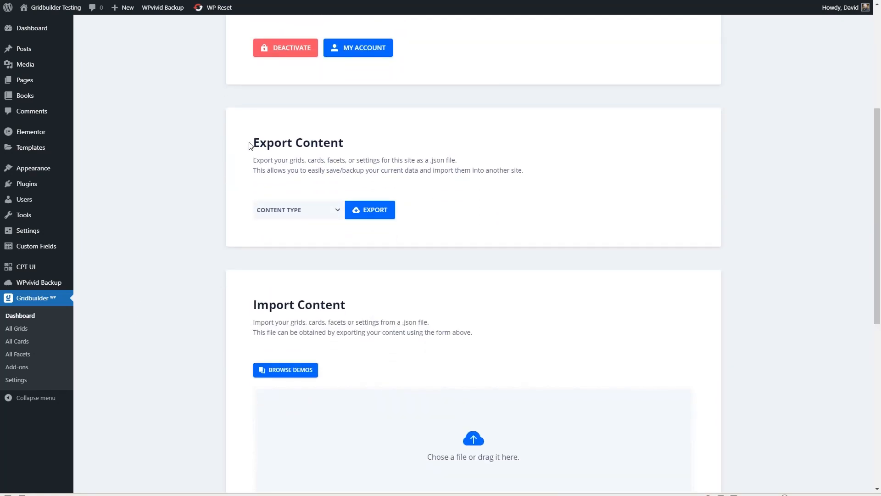
pyautogui.scroll(-3, 247, 156)
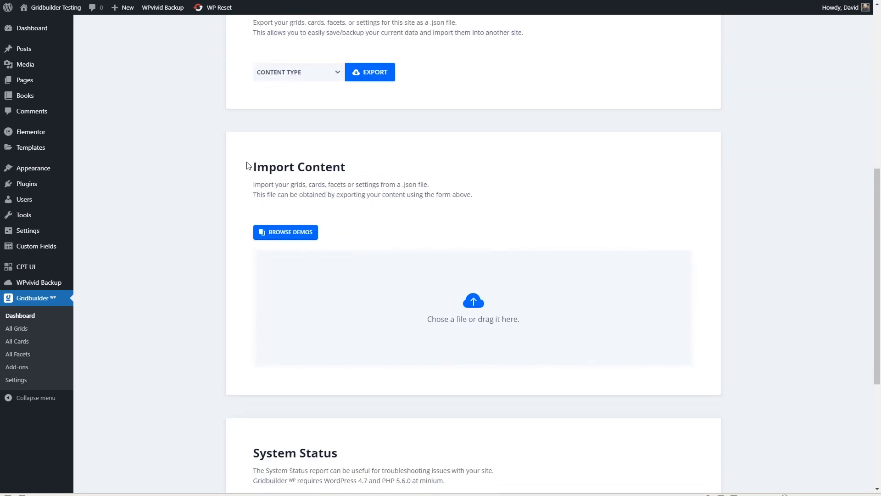
pyautogui.scroll(-5, 245, 165)
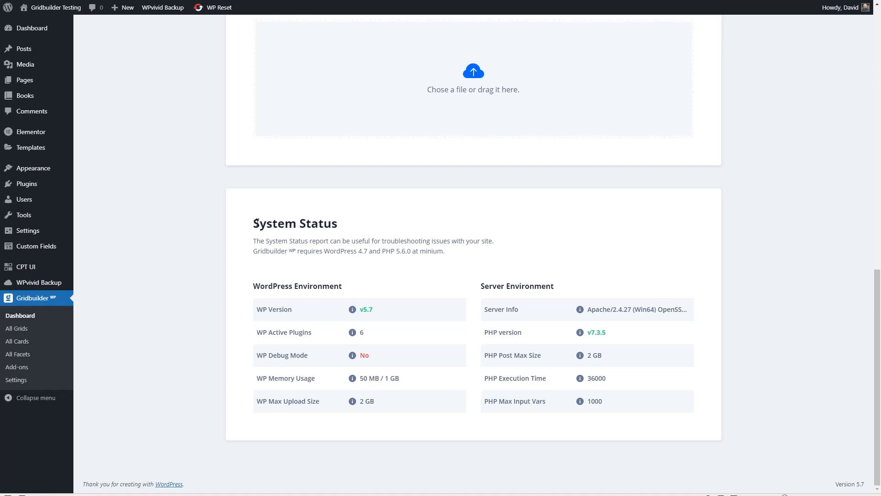
# - Look through Gridbuilder's grids, cards, facets and add-ons pages
pyautogui.click(19, 331)
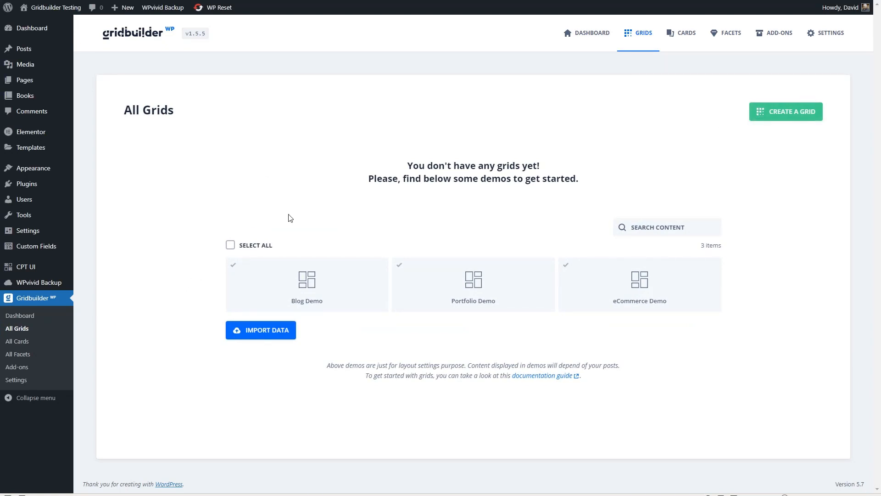
pyautogui.click(17, 341)
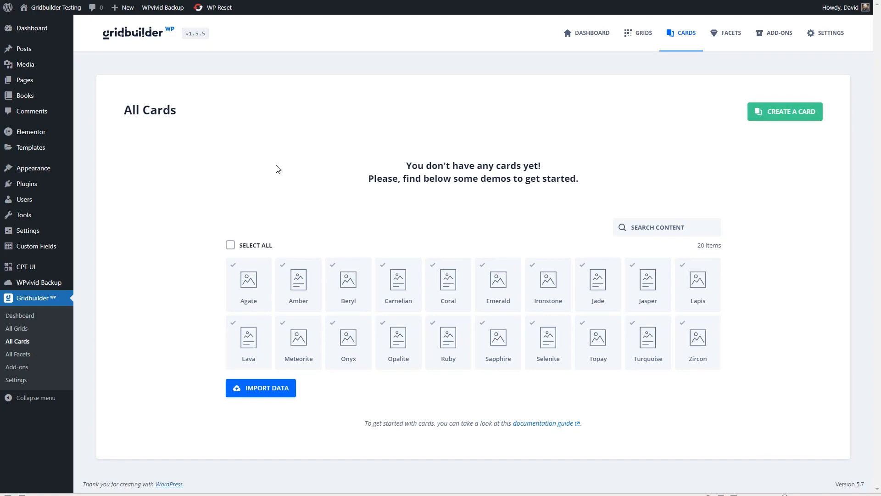
pyautogui.click(28, 354)
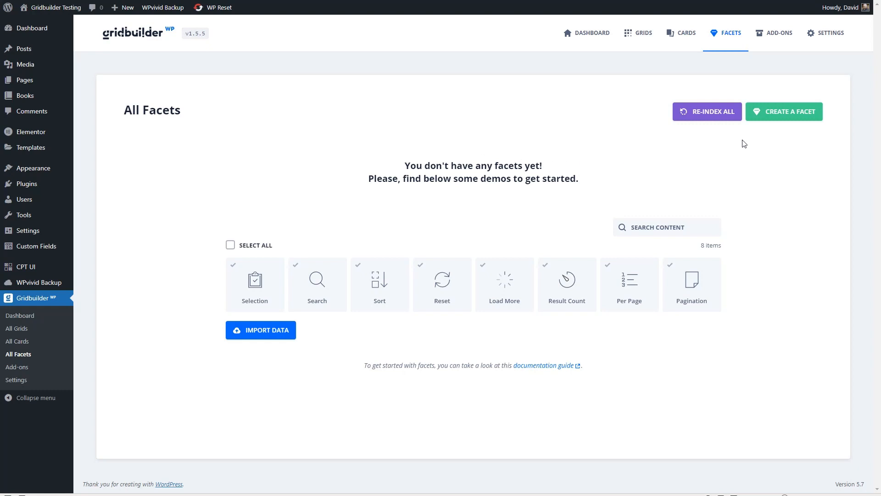
pyautogui.click(18, 367)
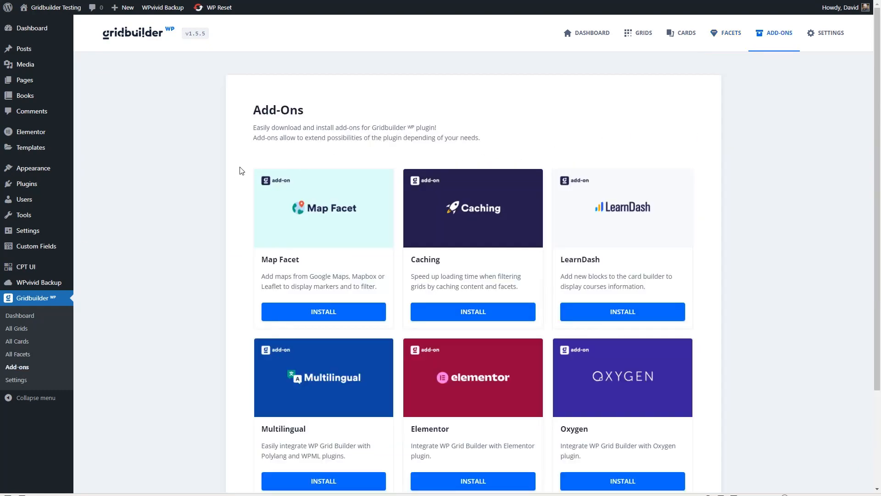
pyautogui.scroll(-2, 207, 165)
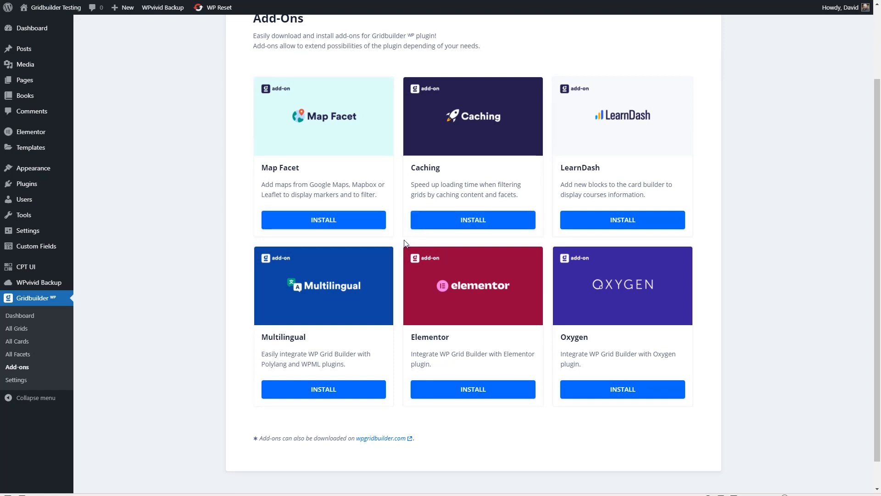
# - Review Gridbuilder's general settings, including the plugin, Gutenberg editor, facet indexer and cache options
pyautogui.click(21, 381)
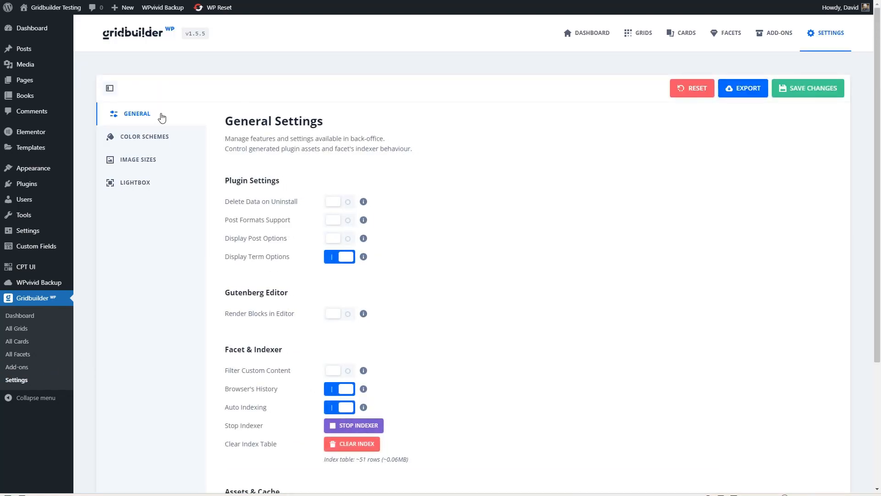
pyautogui.scroll(-2, 438, 154)
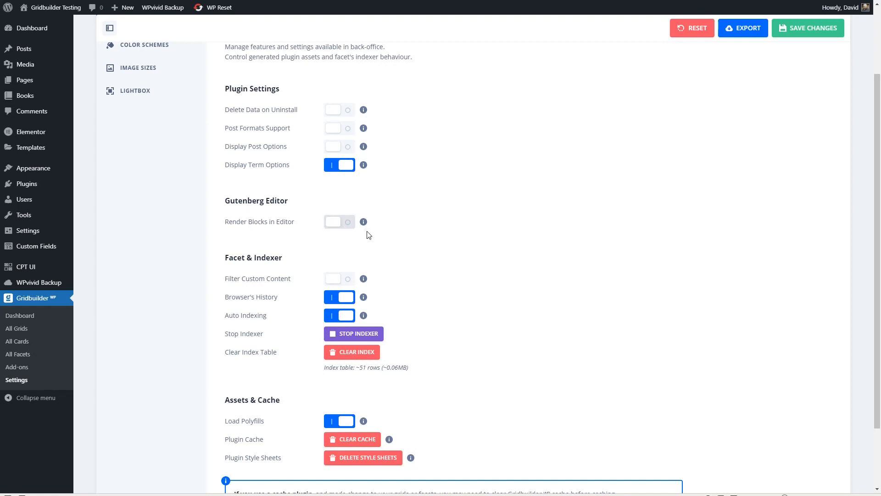
pyautogui.scroll(-2, 427, 241)
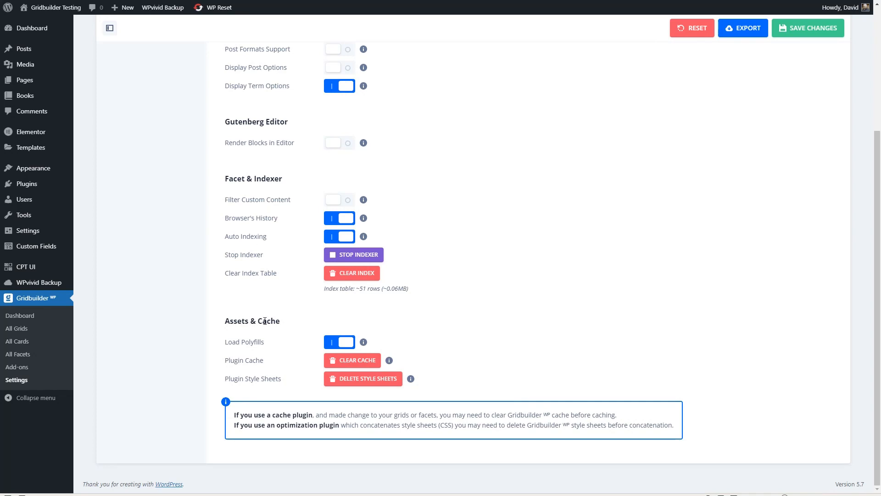
pyautogui.scroll(4, 265, 321)
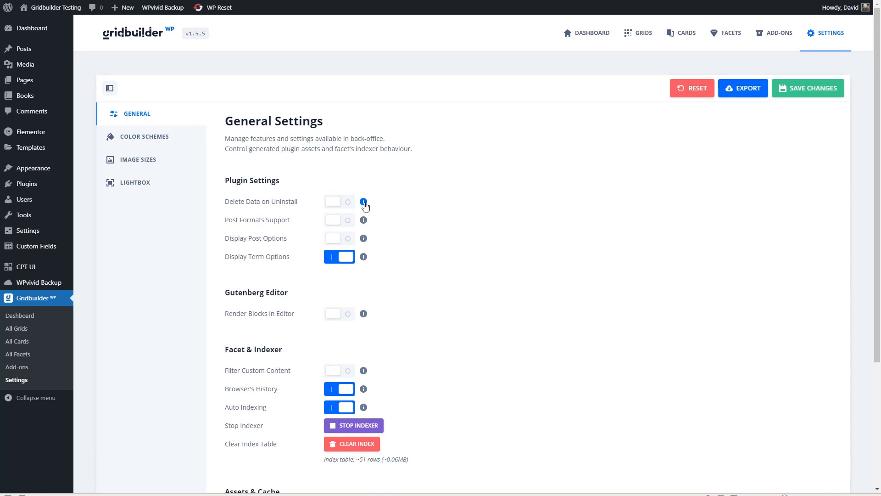
pyautogui.moveTo(364, 204)
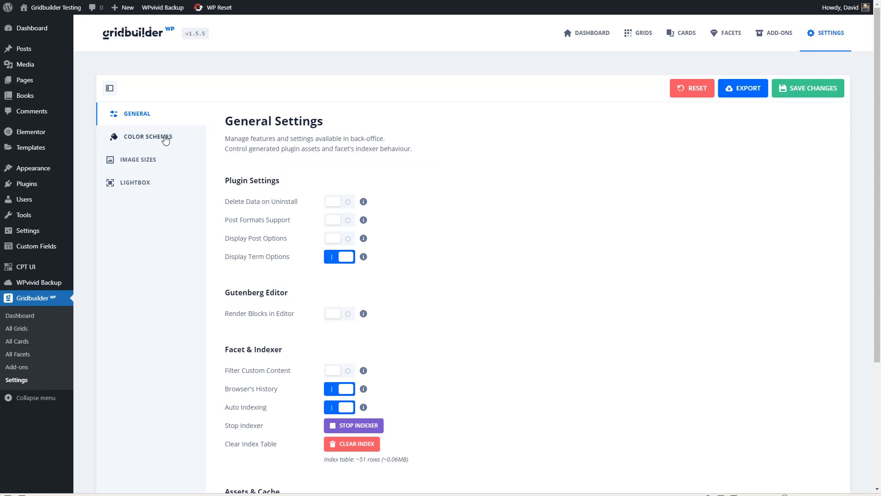
# - Examine Gridbuilder's color schemes, image sizes and lightbox settings
pyautogui.click(163, 136)
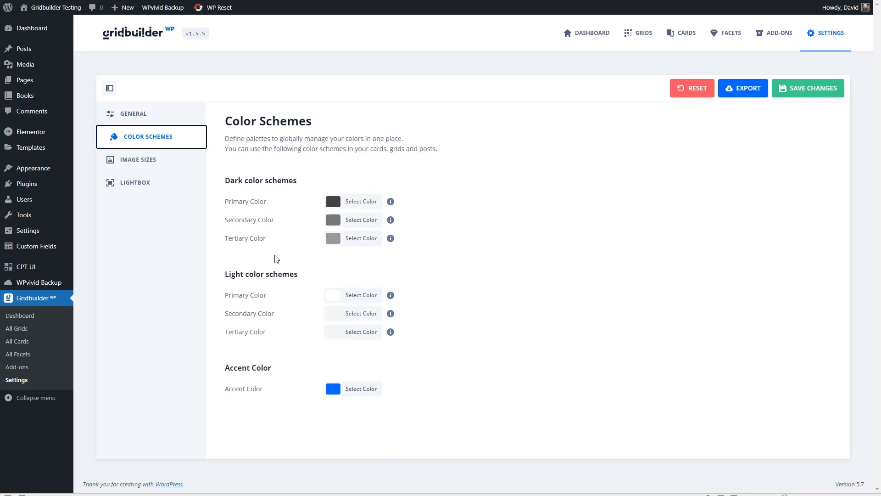
pyautogui.click(140, 160)
pyautogui.moveTo(28, 231)
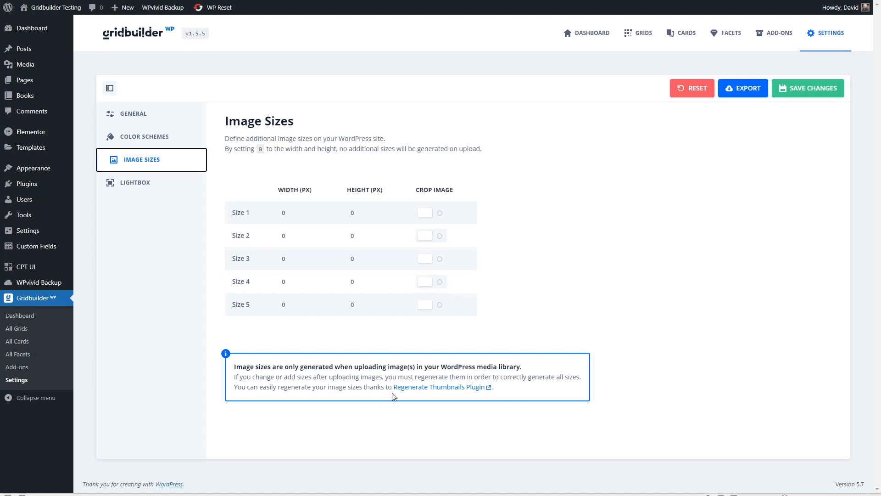
pyautogui.click(151, 185)
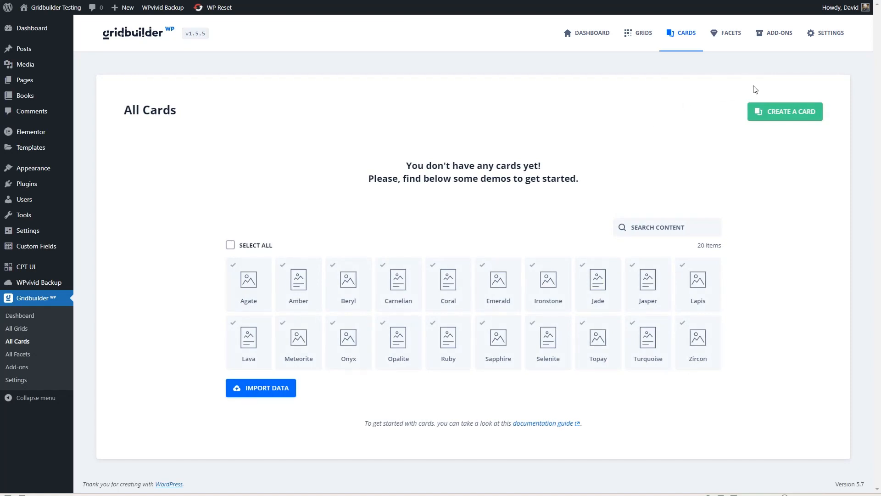
# - Create a new card, compare its horizontal and vertical alignments, and leave the alignment set to Vertical
pyautogui.click(770, 115)
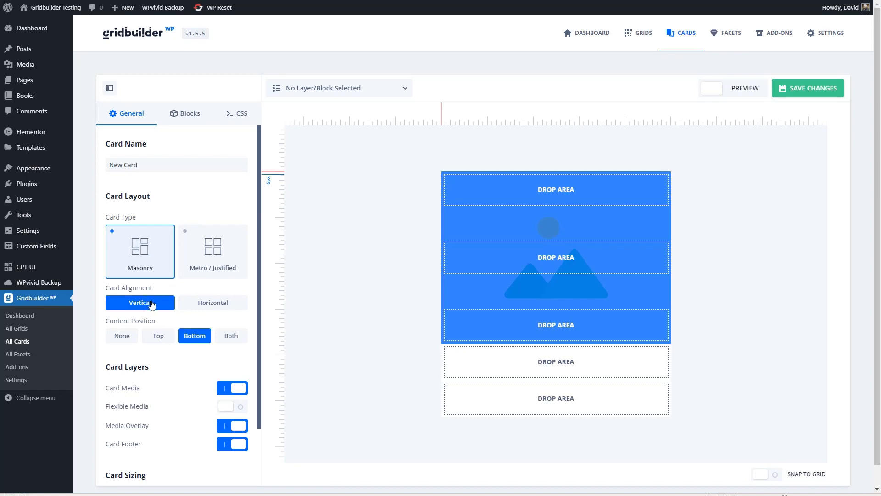
pyautogui.click(210, 305)
pyautogui.click(140, 304)
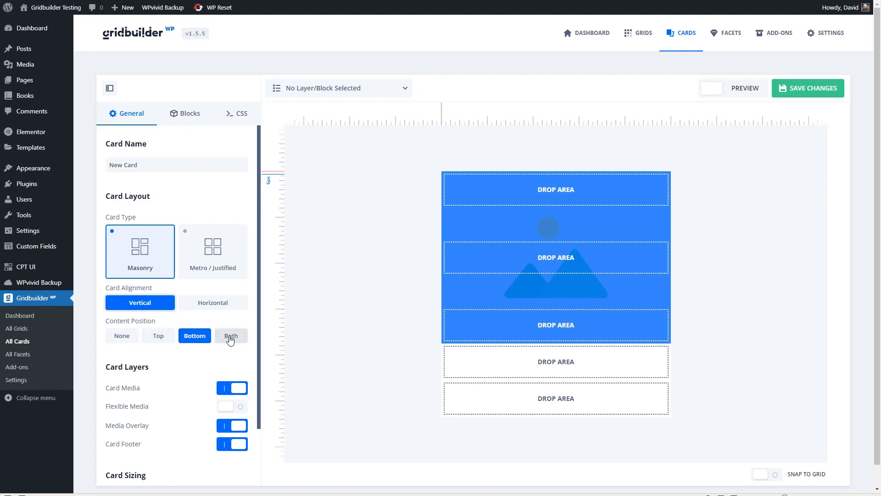
pyautogui.click(210, 304)
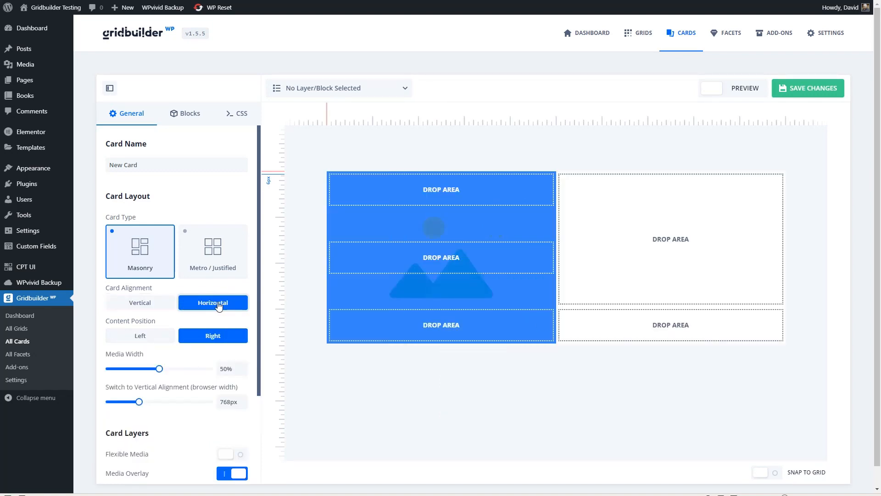
pyautogui.click(138, 305)
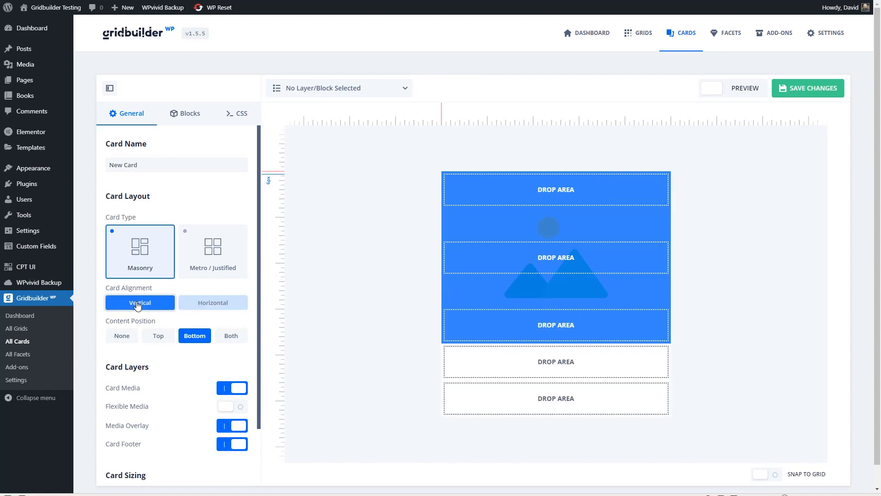
pyautogui.scroll(-2, 156, 340)
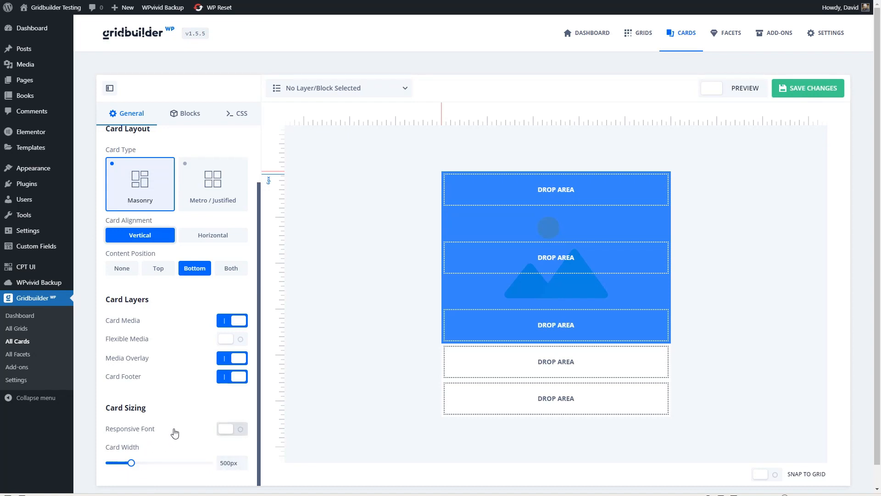
# - Look through the blocks available for the card, from the post blocks down to the custom blocks
pyautogui.click(187, 116)
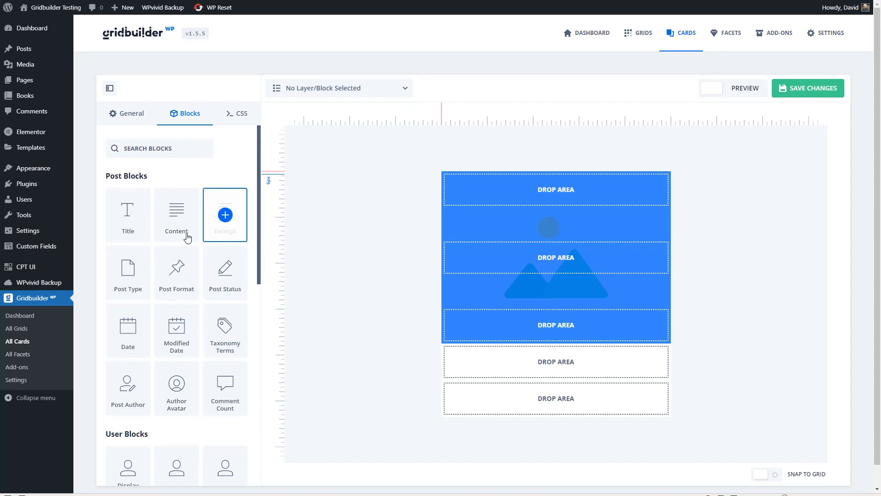
pyautogui.moveTo(259, 181); pyautogui.dragTo(250, 385)
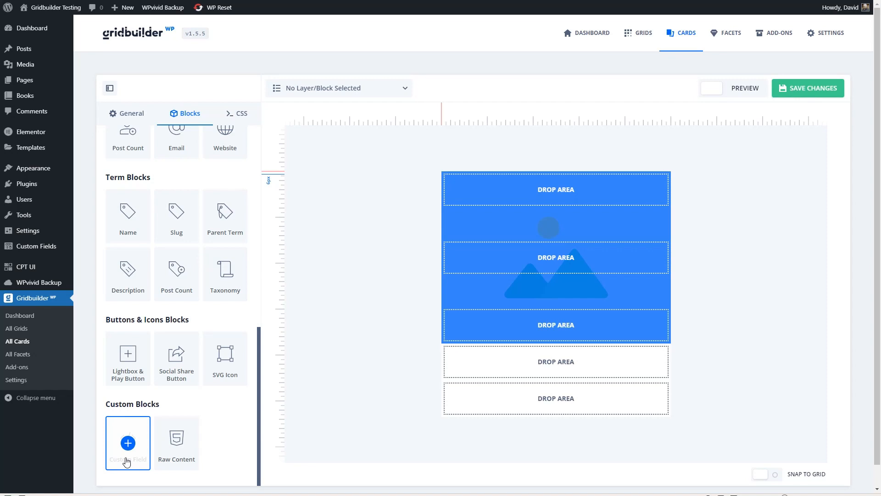
pyautogui.moveTo(259, 415); pyautogui.dragTo(303, 193)
# - Examine the card's list of layers and briefly preview the card before returning to the editing view
pyautogui.click(407, 90)
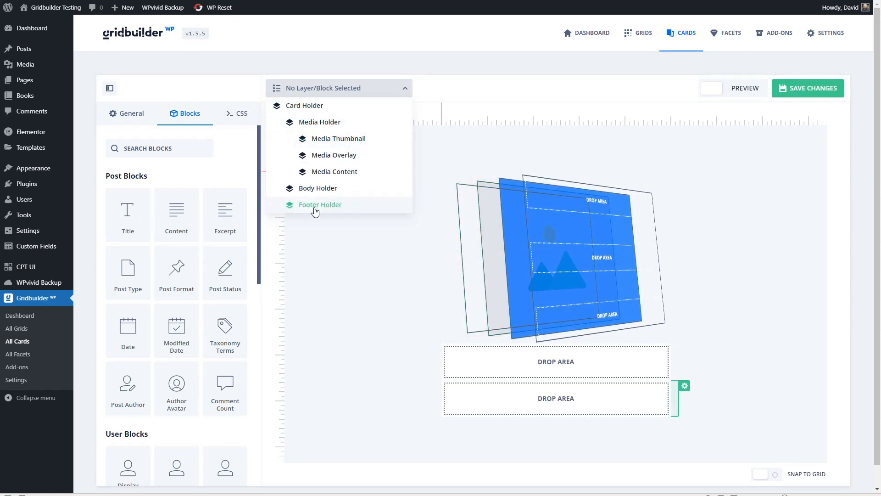
pyautogui.click(493, 86)
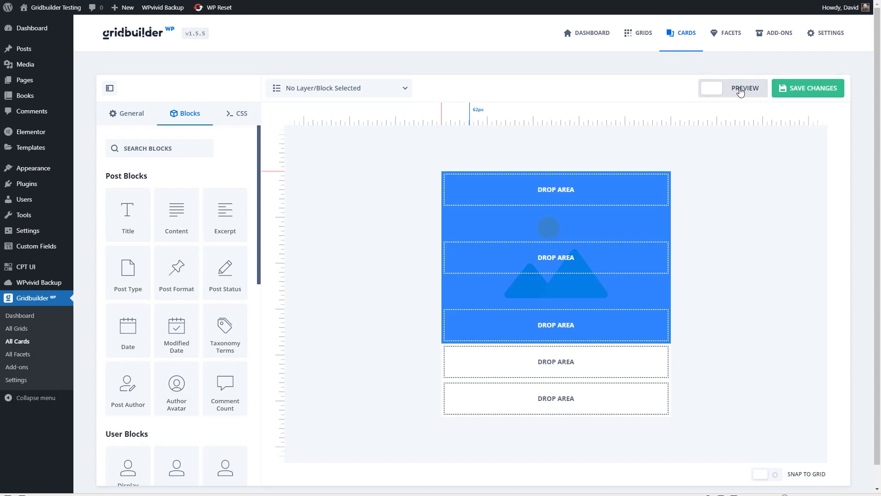
pyautogui.click(741, 91)
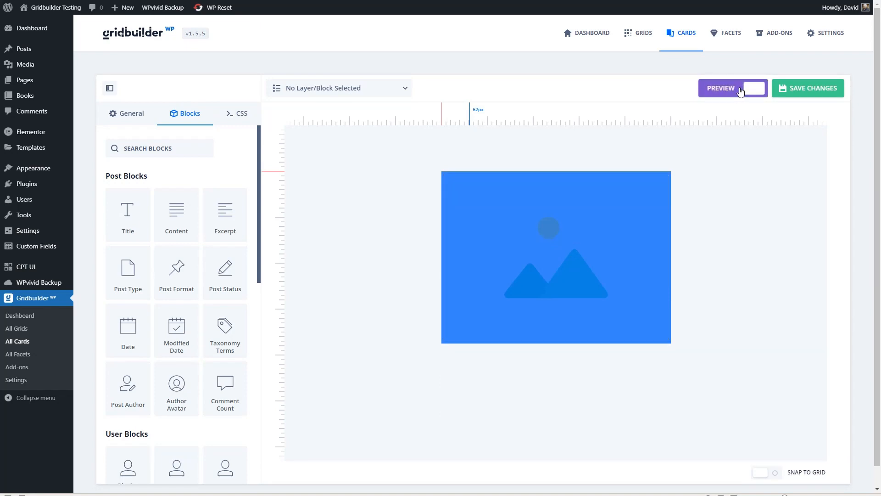
pyautogui.click(715, 92)
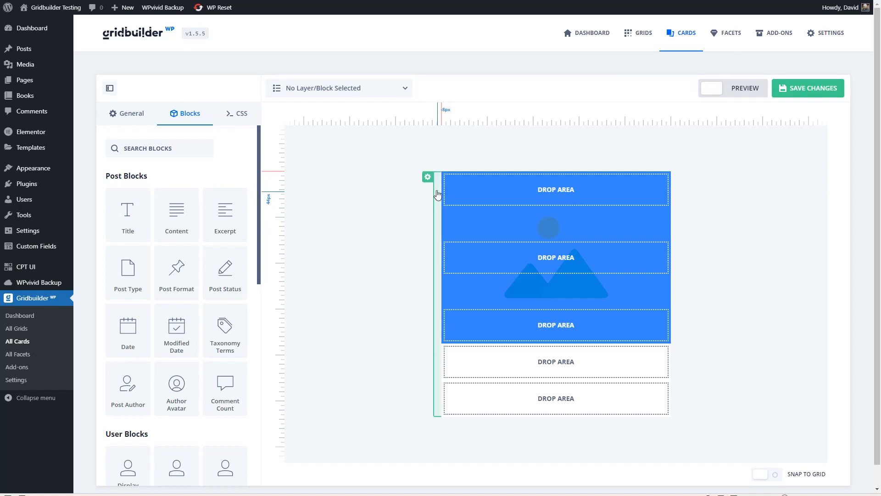
# - Examine the Card Holder layer's action, appearance and animation settings, leaving them as they are
pyautogui.click(427, 178)
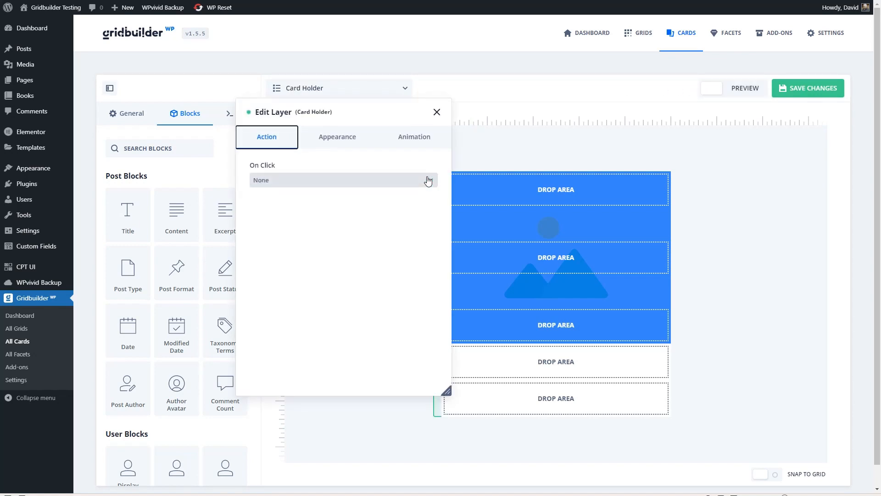
pyautogui.click(427, 180)
pyautogui.click(292, 181)
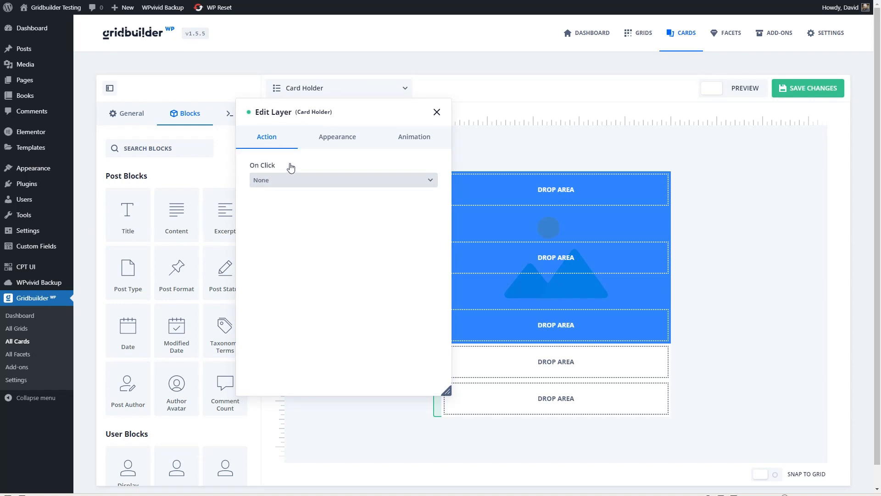
pyautogui.click(352, 137)
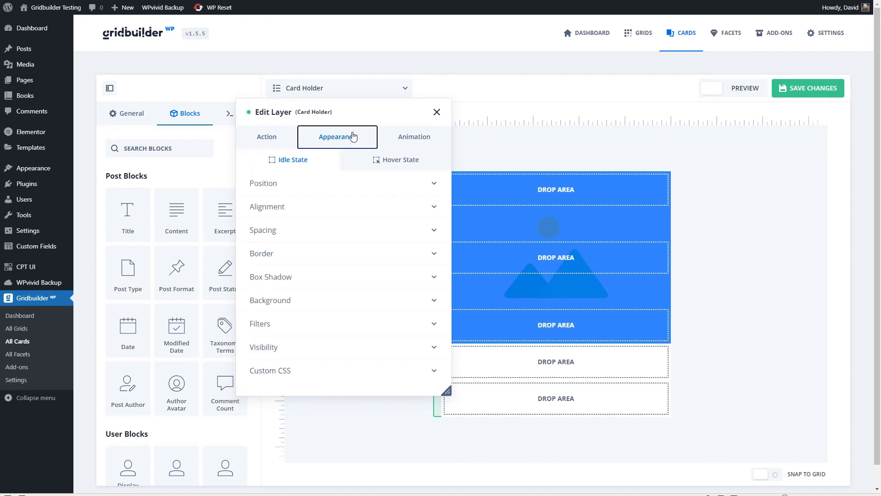
pyautogui.click(408, 138)
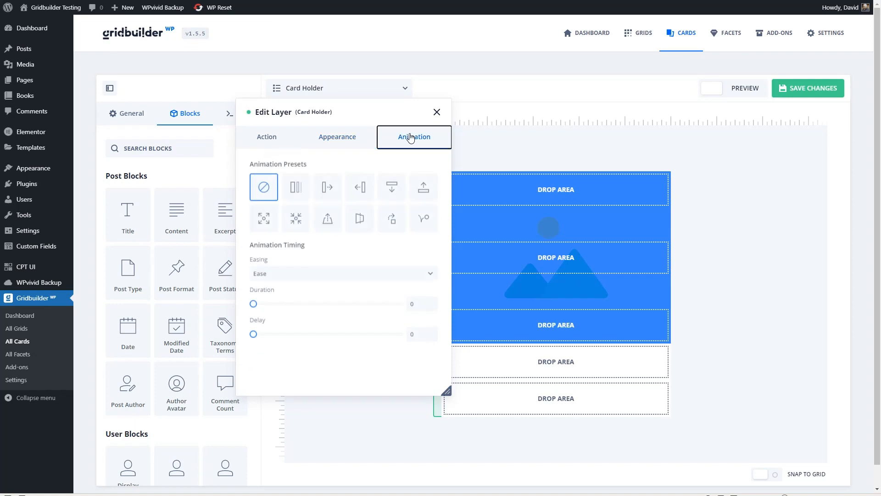
pyautogui.click(437, 112)
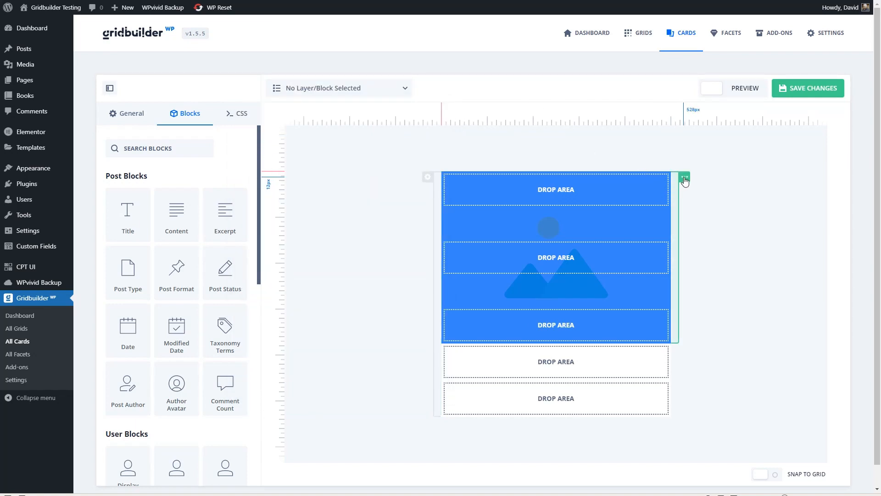
pyautogui.click(685, 180)
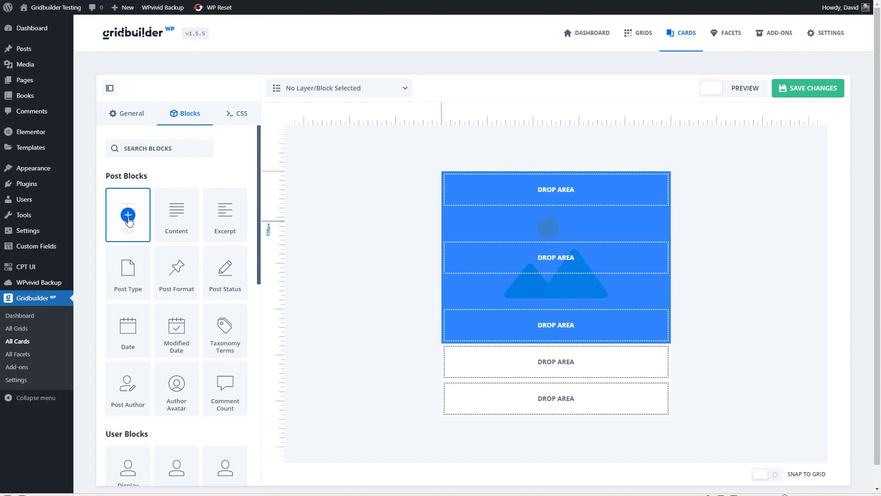
# - Add a Title block to the card from the post blocks
pyautogui.moveTo(150, 233); pyautogui.dragTo(361, 323)
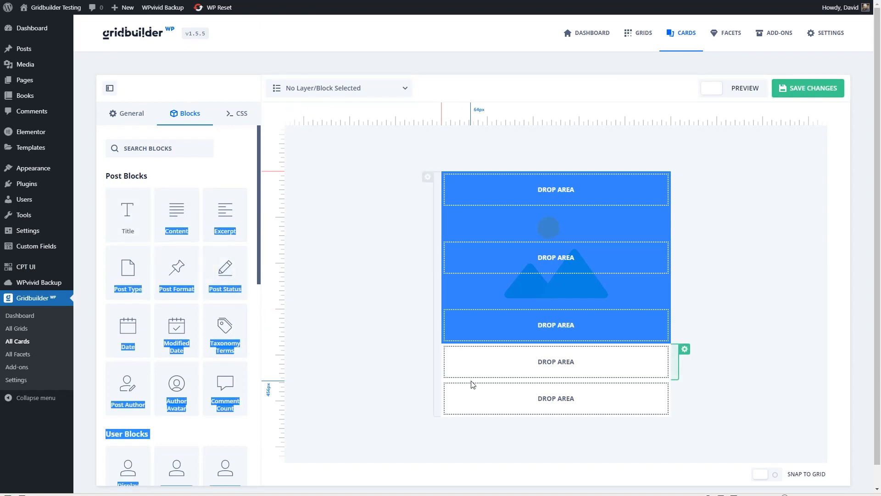
pyautogui.click(335, 249)
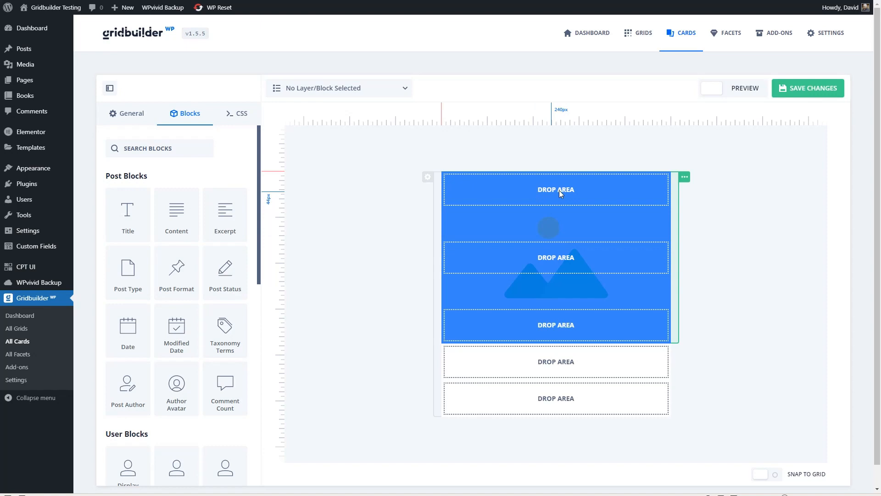
pyautogui.click(128, 216)
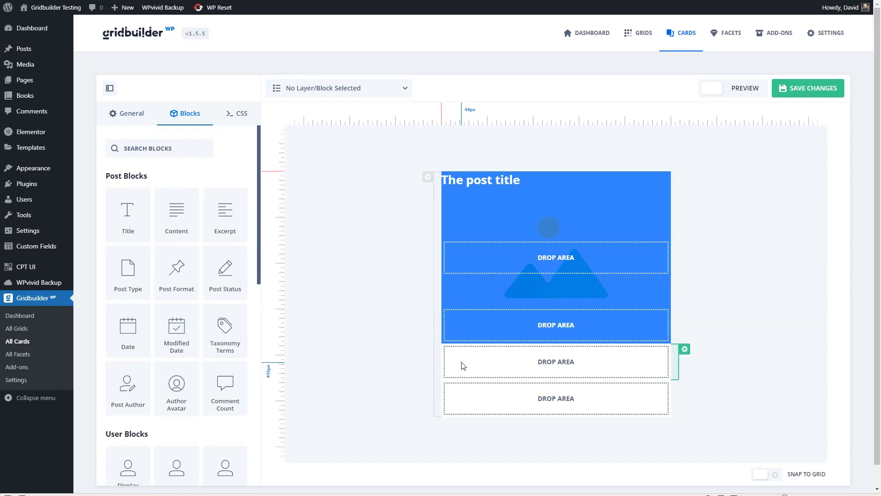
# - Try to add another Title block inside the Body Holder layer
pyautogui.click(337, 89)
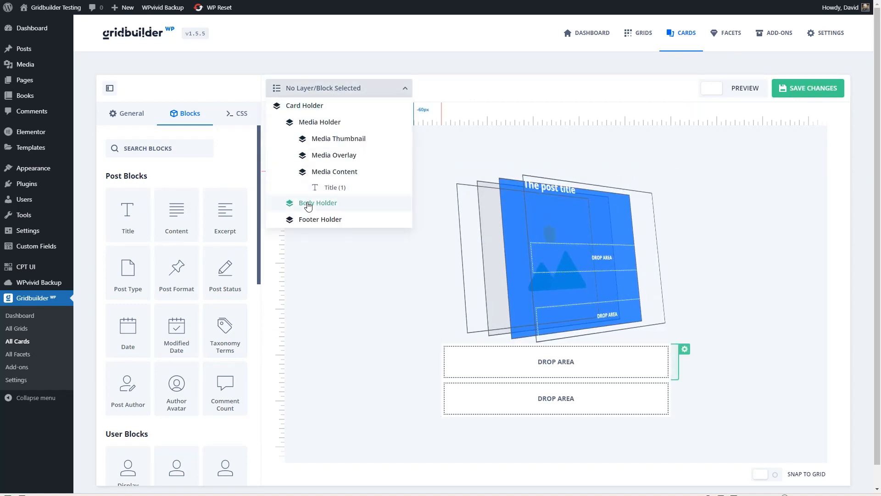
pyautogui.click(309, 202)
pyautogui.click(128, 217)
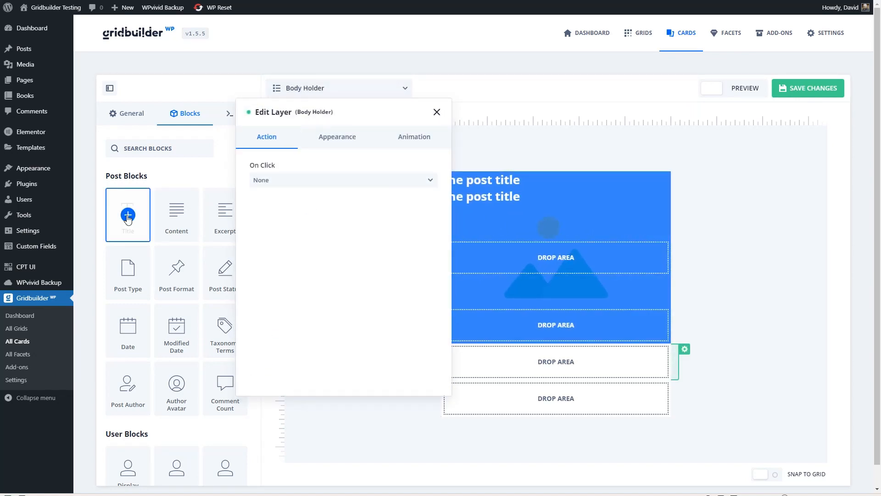
# - Close the layer settings and delete the lower of the two post title blocks
pyautogui.click(437, 112)
pyautogui.click(522, 197)
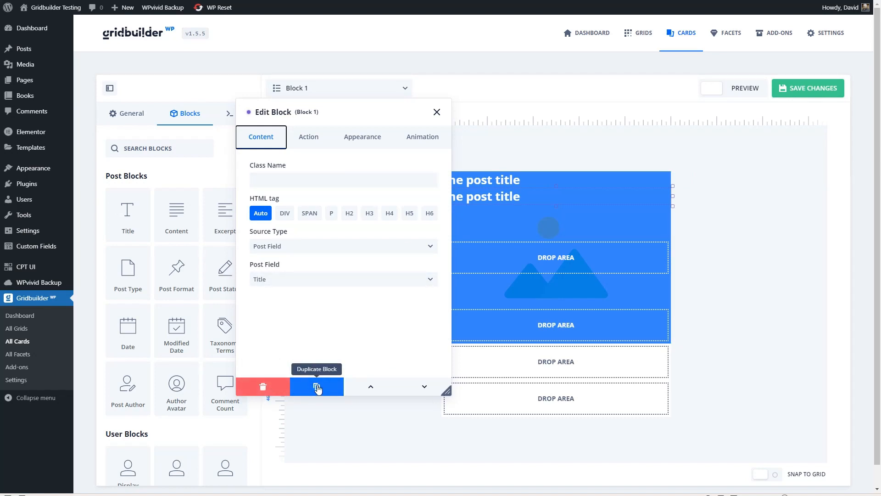
pyautogui.click(269, 389)
pyautogui.click(484, 270)
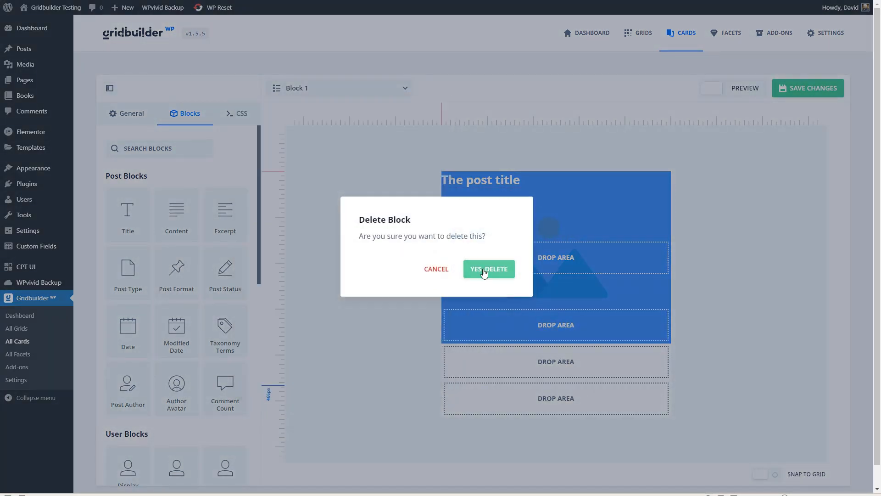
# - Move the post title block down out of the media area into the card's body
pyautogui.doubleClick(505, 180)
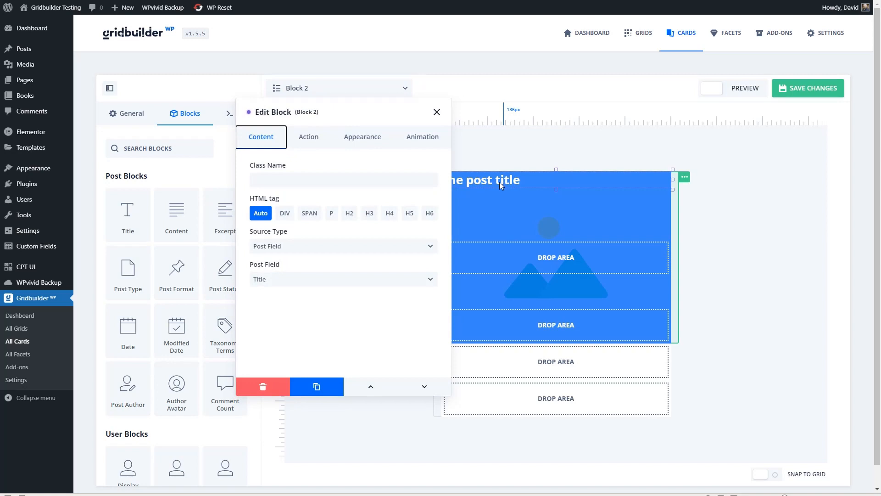
pyautogui.click(416, 388)
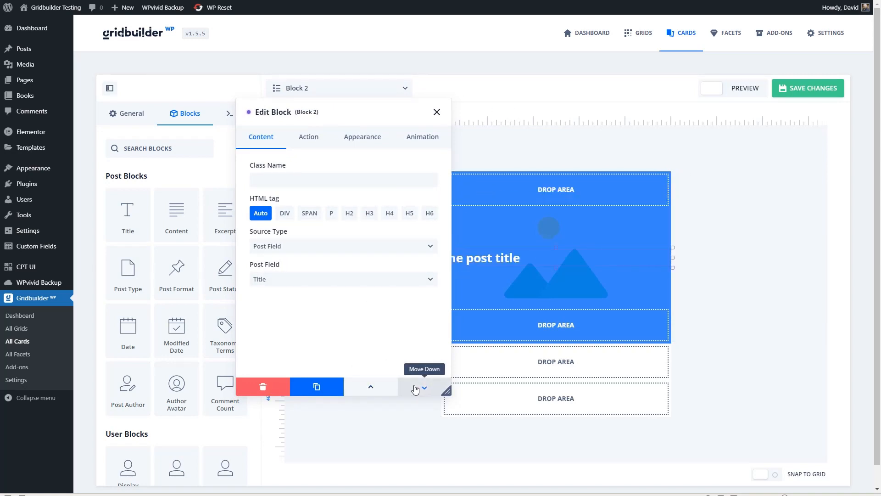
pyautogui.click(416, 389)
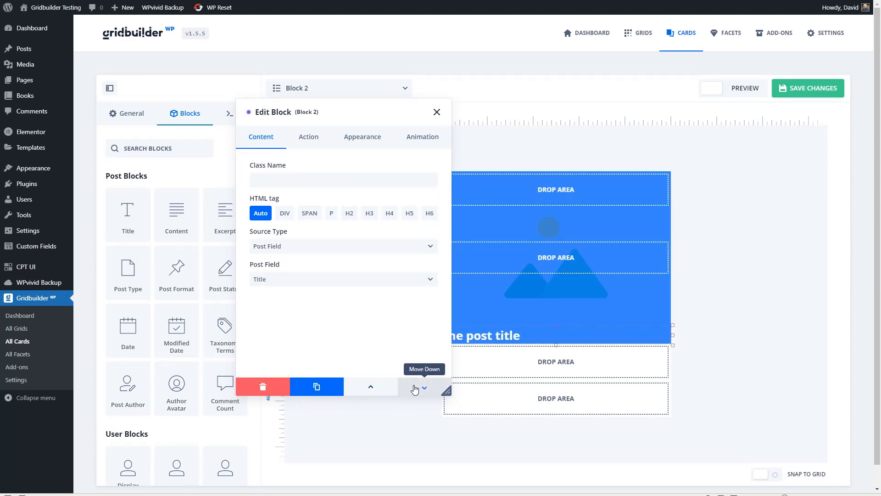
pyautogui.click(414, 389)
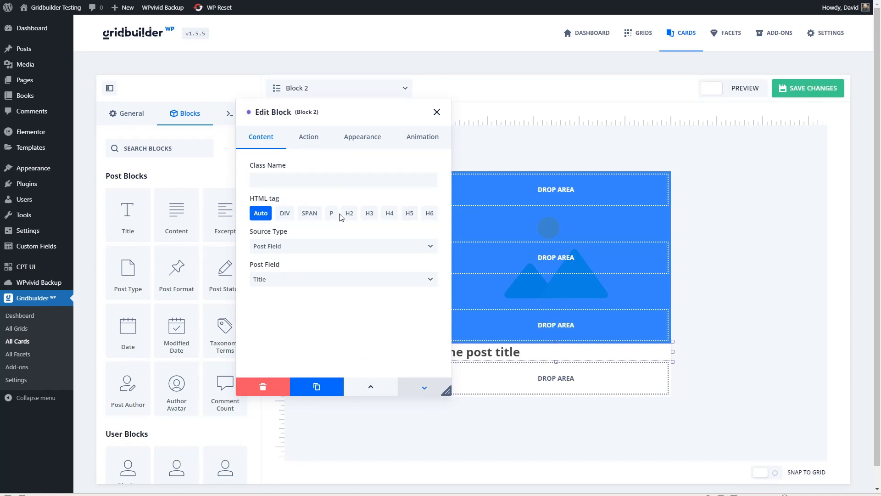
# - Examine the title block's content source, click action, appearance and animation options without changing them
pyautogui.click(302, 251)
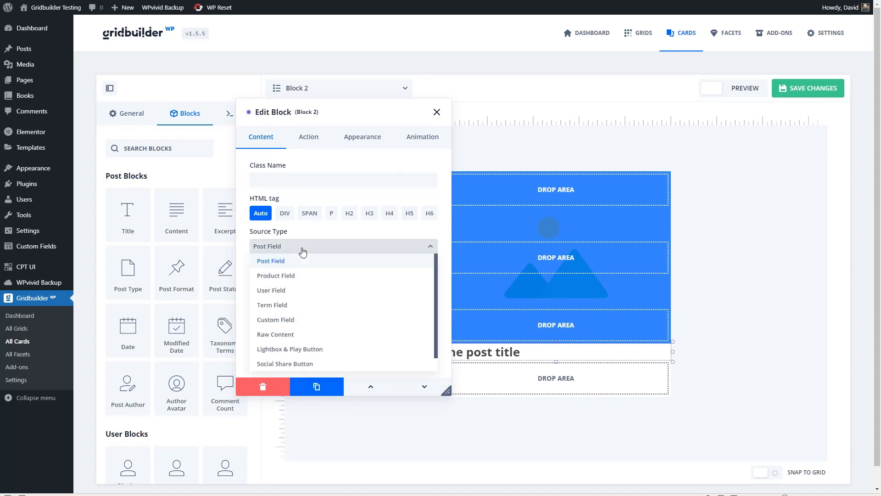
pyautogui.click(299, 260)
pyautogui.click(295, 279)
pyautogui.click(294, 281)
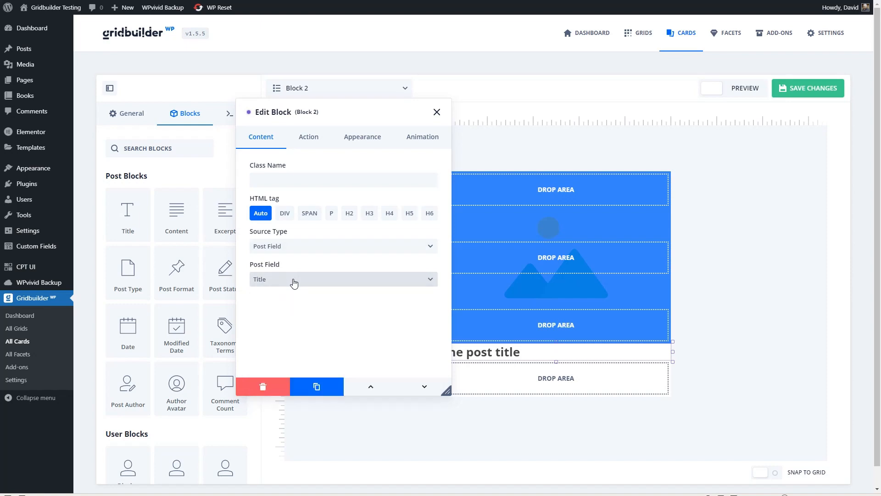
pyautogui.click(317, 138)
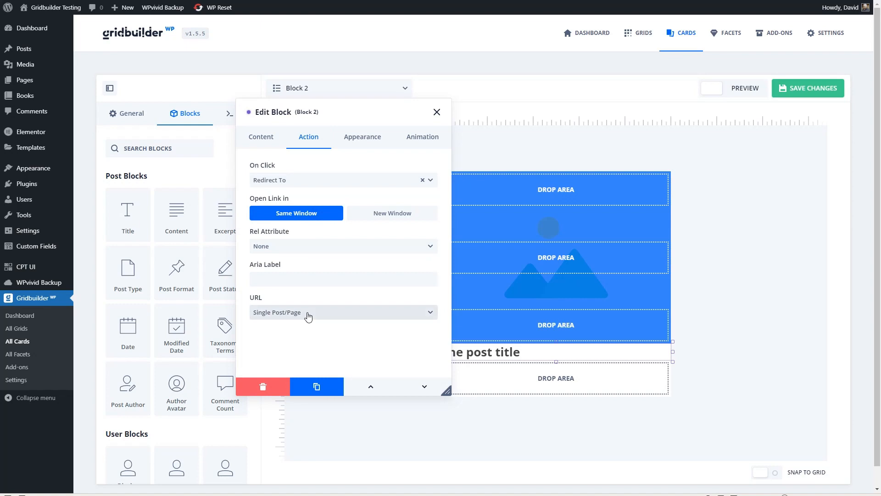
pyautogui.click(305, 180)
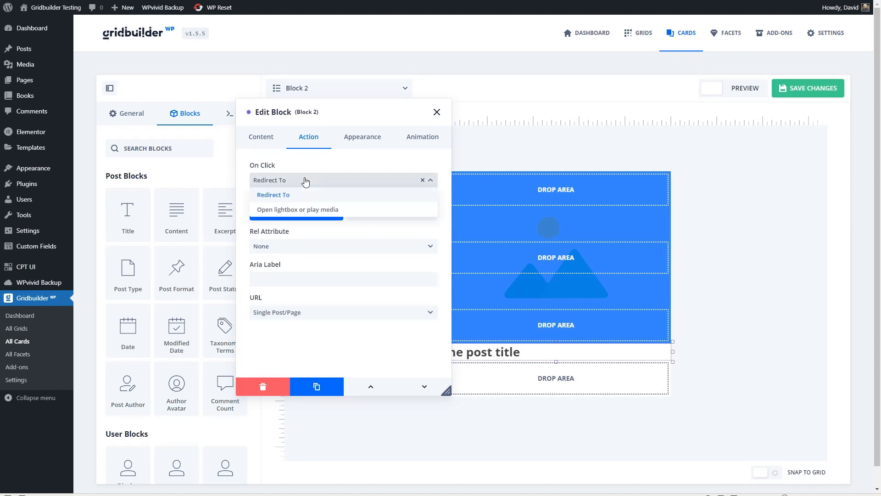
pyautogui.click(305, 181)
pyautogui.click(360, 137)
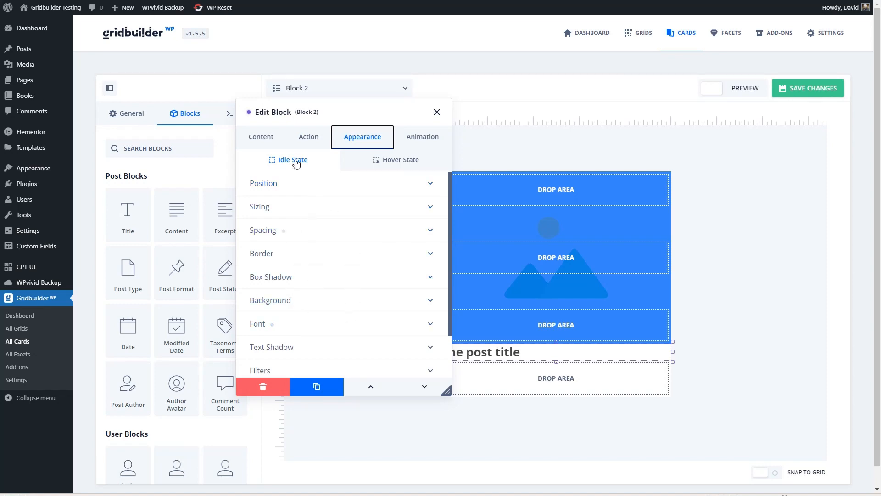
pyautogui.click(421, 139)
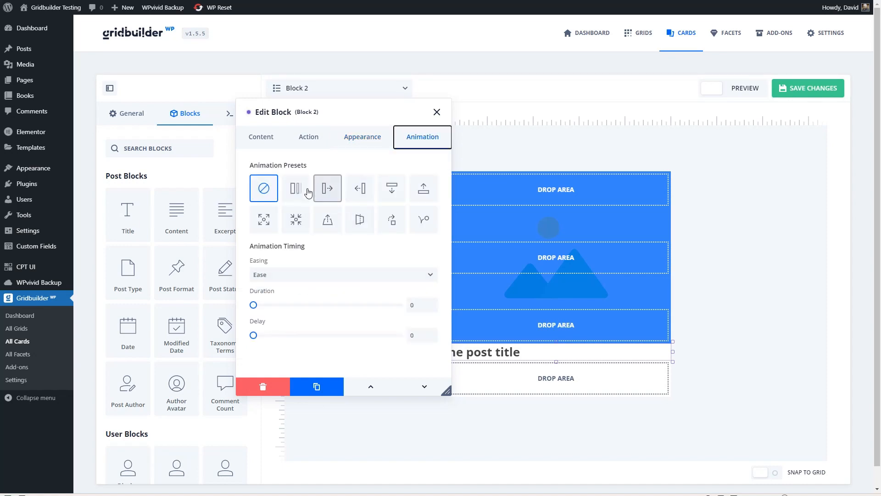
pyautogui.click(436, 113)
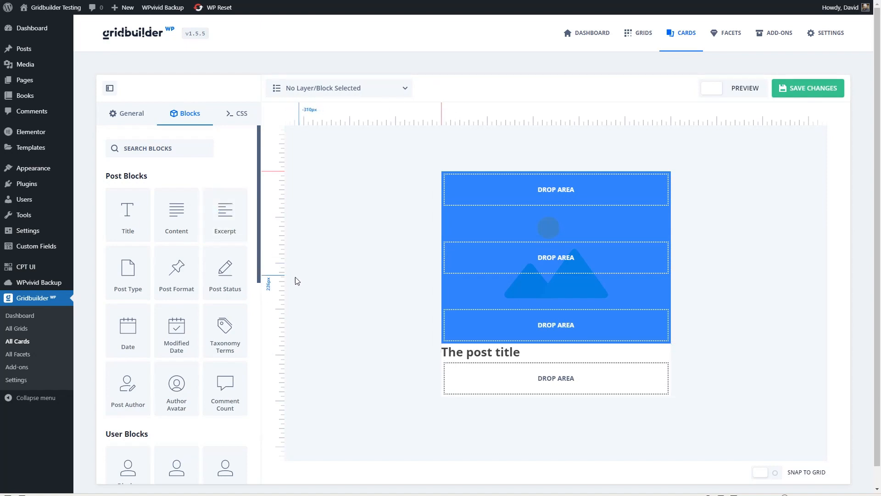
# - Add Author Avatar, Post Author and Date blocks to the card from the post blocks
pyautogui.scroll(-2, 258, 259)
pyautogui.moveTo(125, 331)
pyautogui.click(177, 327)
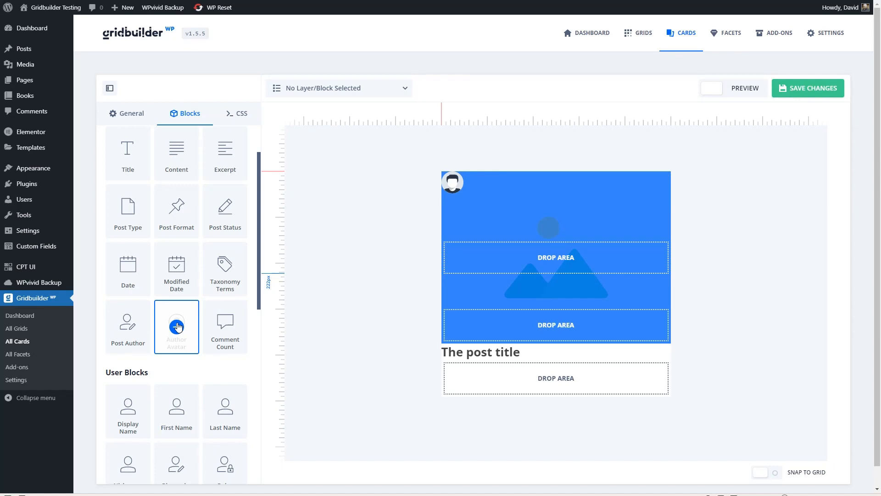
pyautogui.scroll(2, 238, 246)
pyautogui.scroll(-3, 243, 215)
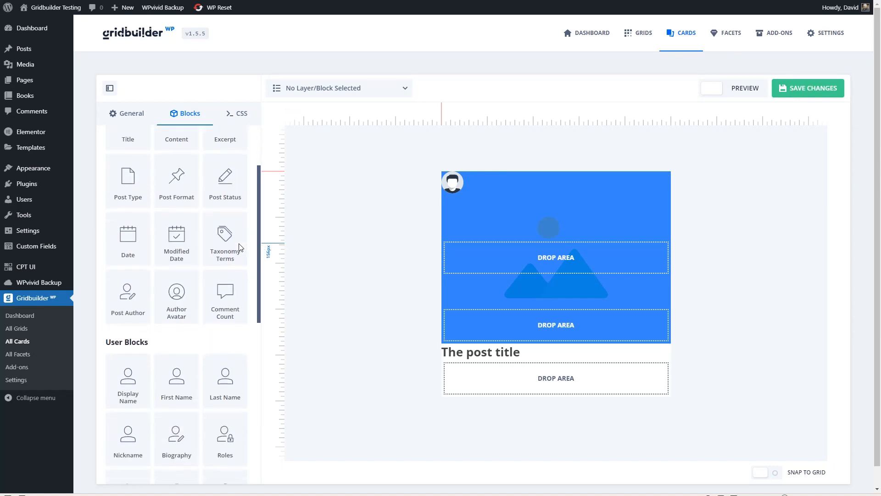
pyautogui.click(128, 296)
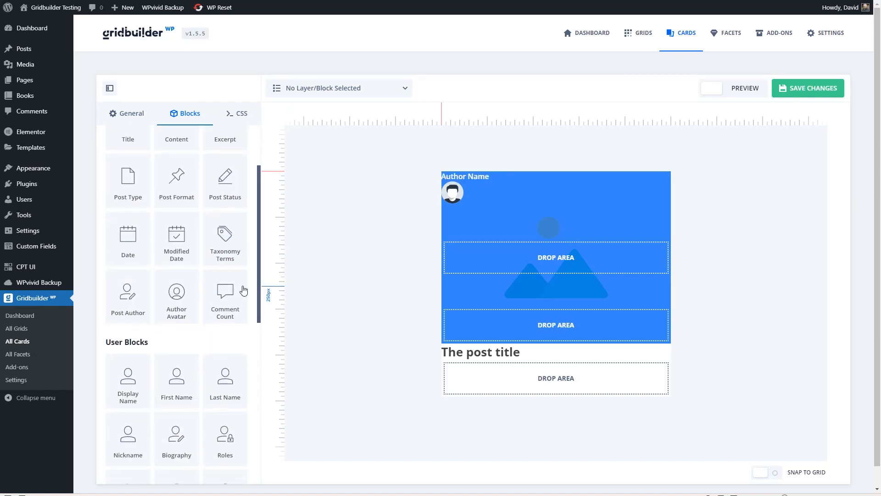
pyautogui.click(128, 237)
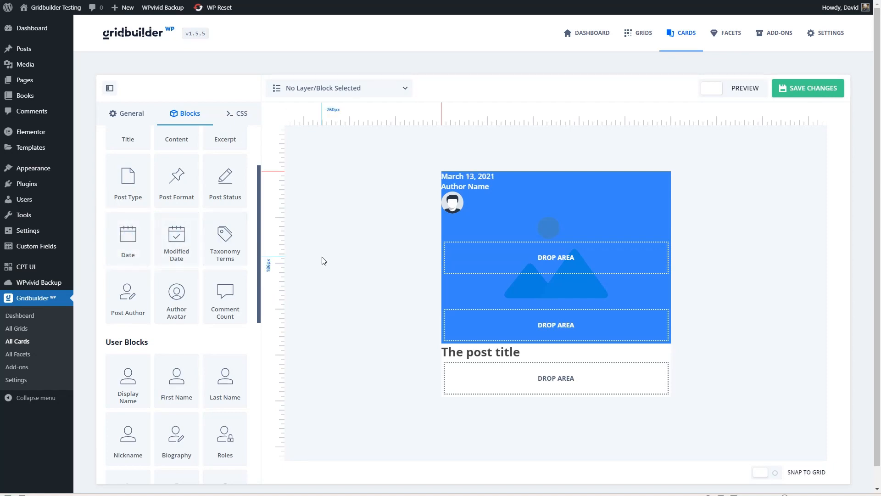
# - Move the author avatar block down into the card's body, directly below the post title
pyautogui.doubleClick(459, 205)
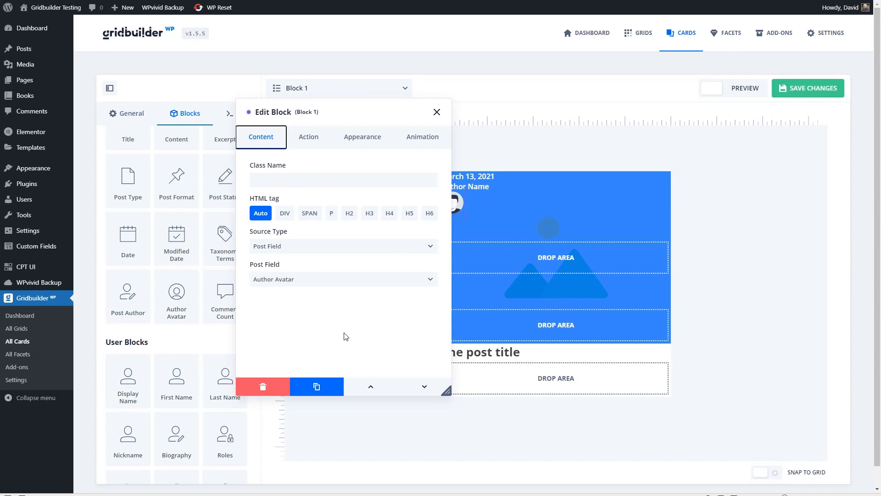
pyautogui.click(426, 388)
pyautogui.click(426, 389)
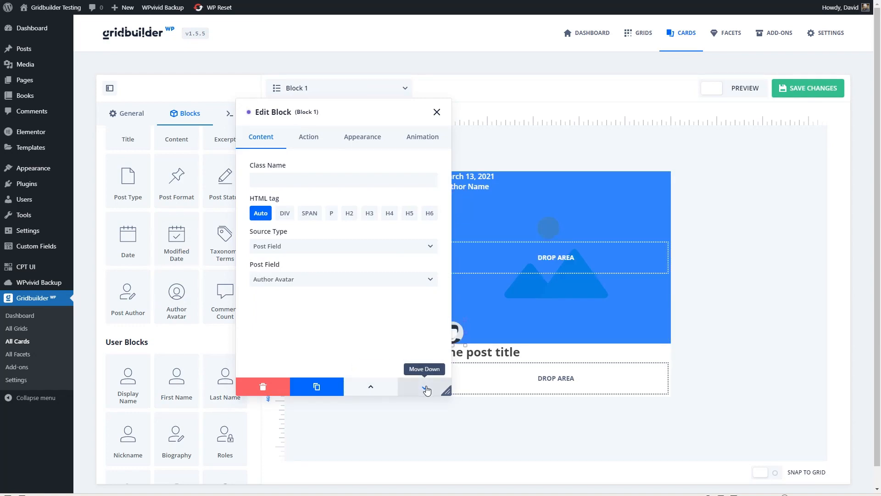
pyautogui.click(426, 388)
pyautogui.click(437, 112)
# - Move the author name and date blocks into the card's body, stacked below the author avatar
pyautogui.doubleClick(461, 186)
pyautogui.click(426, 389)
pyautogui.click(437, 112)
pyautogui.doubleClick(462, 174)
pyautogui.click(420, 388)
pyautogui.click(436, 112)
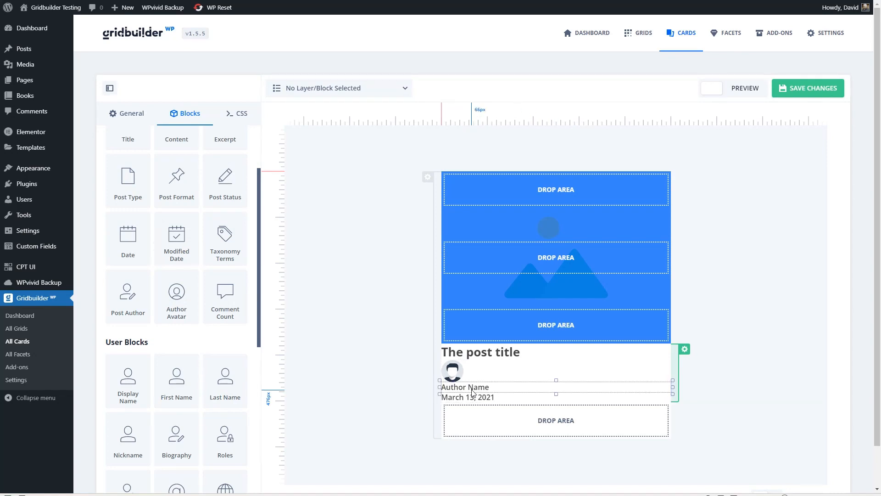
# - Turn on Snap to Grid, try to reposition the author name block, and check the author avatar block's content settings
pyautogui.scroll(-1, 409, 395)
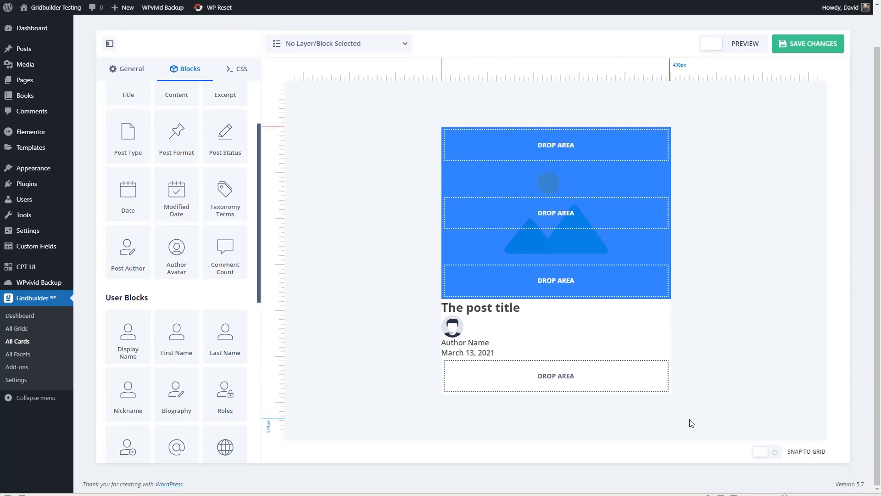
pyautogui.click(771, 453)
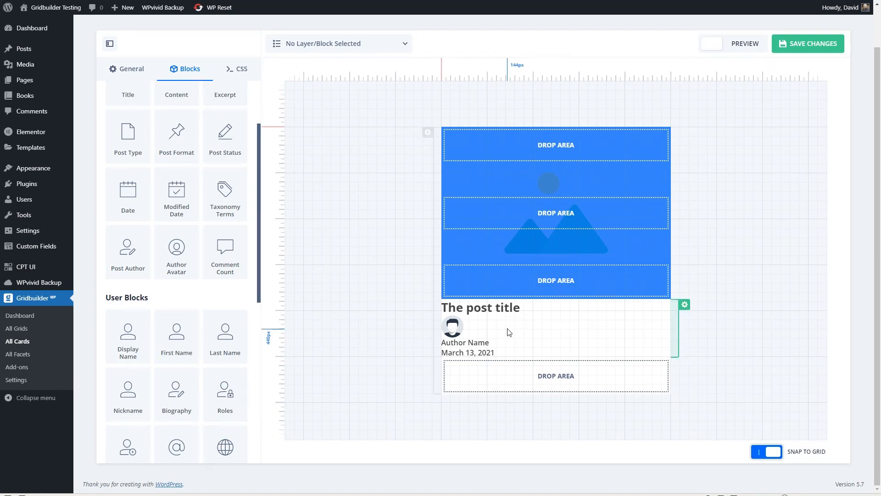
pyautogui.moveTo(459, 348); pyautogui.dragTo(492, 355)
pyautogui.click(453, 327)
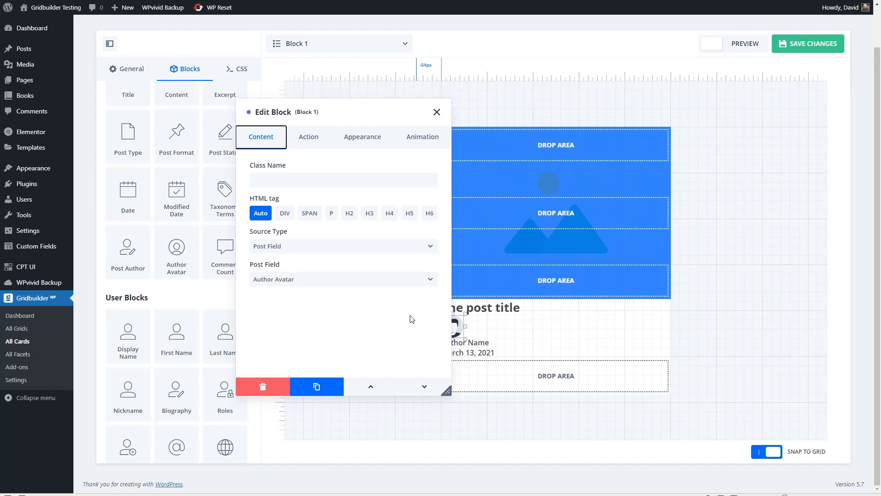
pyautogui.press('Escape')
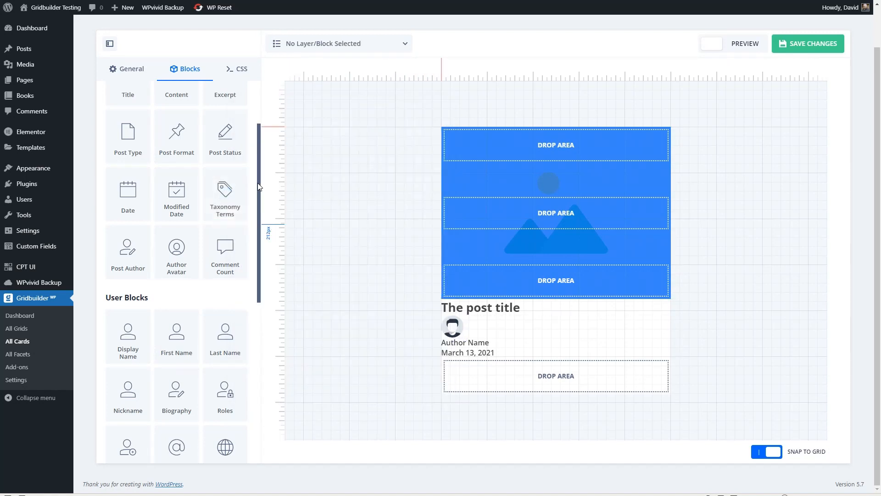
# - Add an Excerpt block to the card and move it into the body, directly below the date
pyautogui.scroll(2, 227, 184)
pyautogui.click(226, 170)
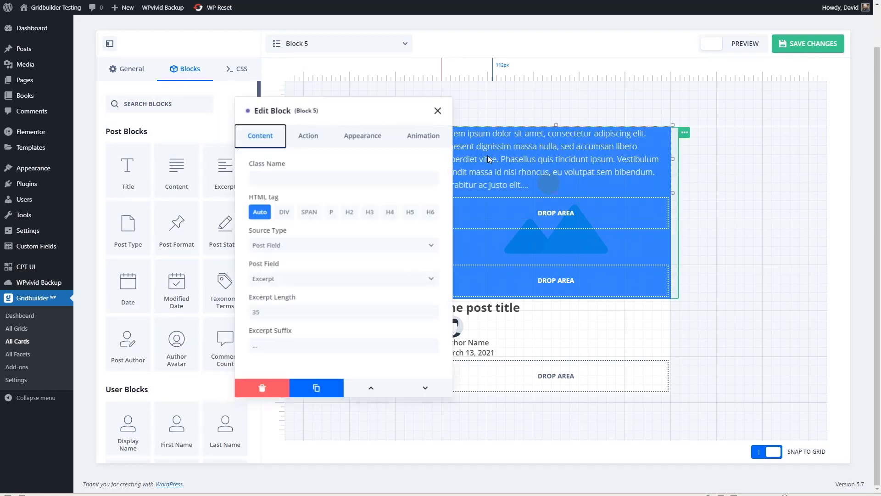
pyautogui.click(421, 388)
pyautogui.click(437, 112)
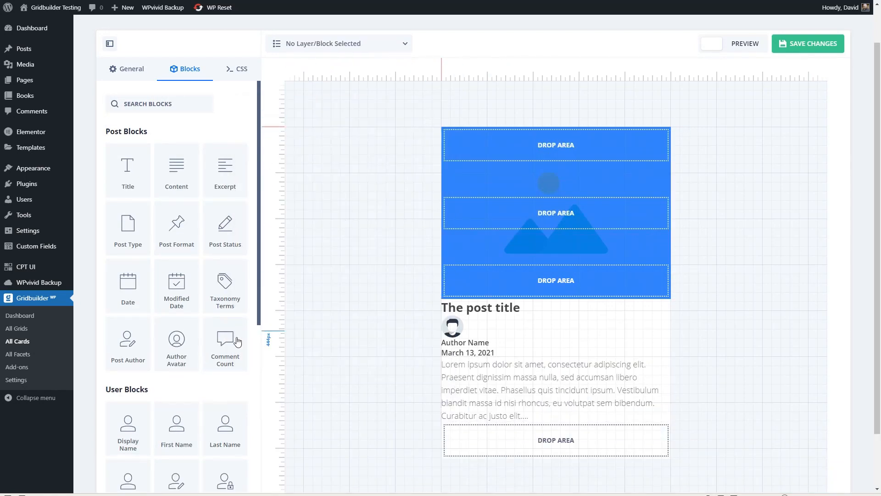
pyautogui.scroll(-6, 247, 239)
pyautogui.scroll(-4, 247, 239)
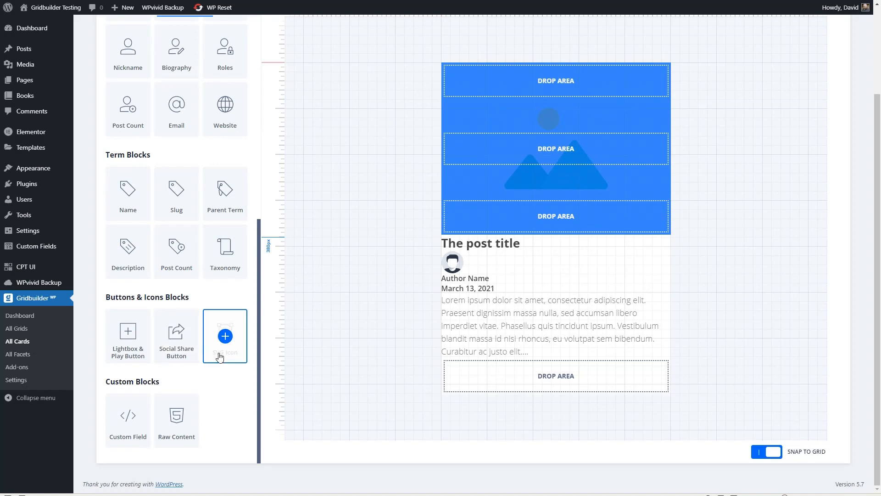
pyautogui.click(133, 353)
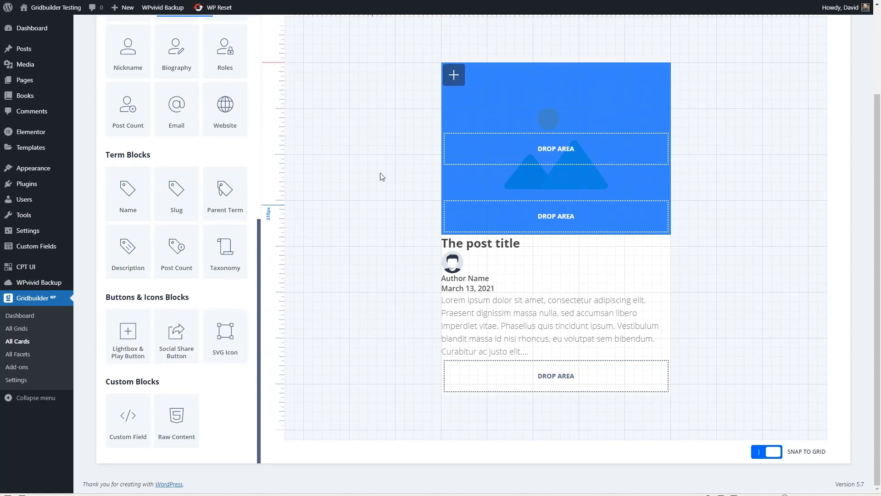
pyautogui.click(454, 75)
pyautogui.click(309, 137)
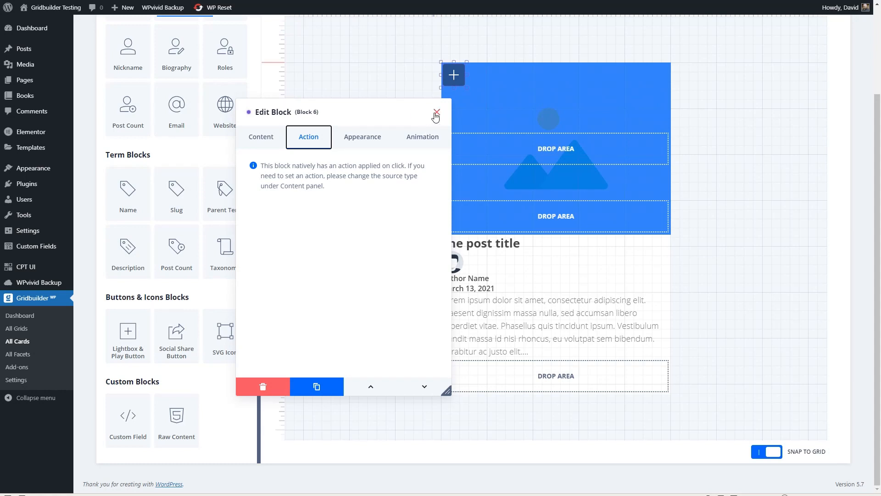
pyautogui.click(262, 386)
pyautogui.click(488, 268)
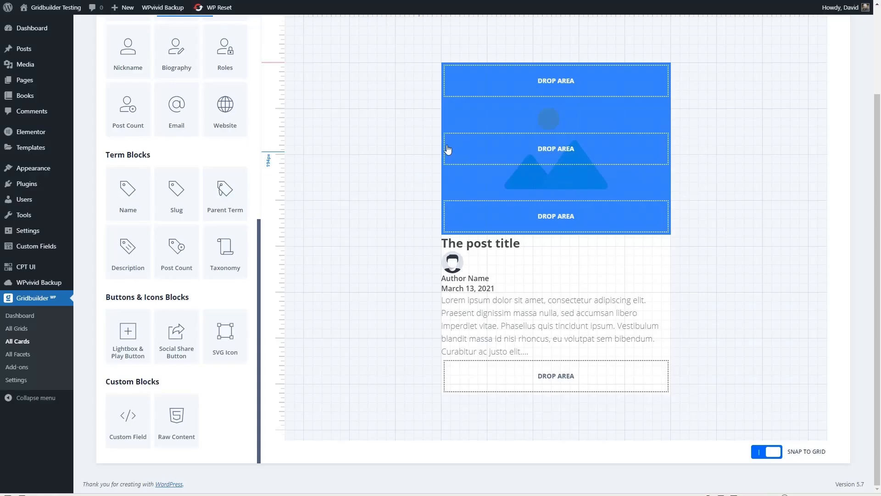
# - Preview the card without its drop areas and return to the editing view
pyautogui.scroll(3, 756, 127)
pyautogui.click(743, 88)
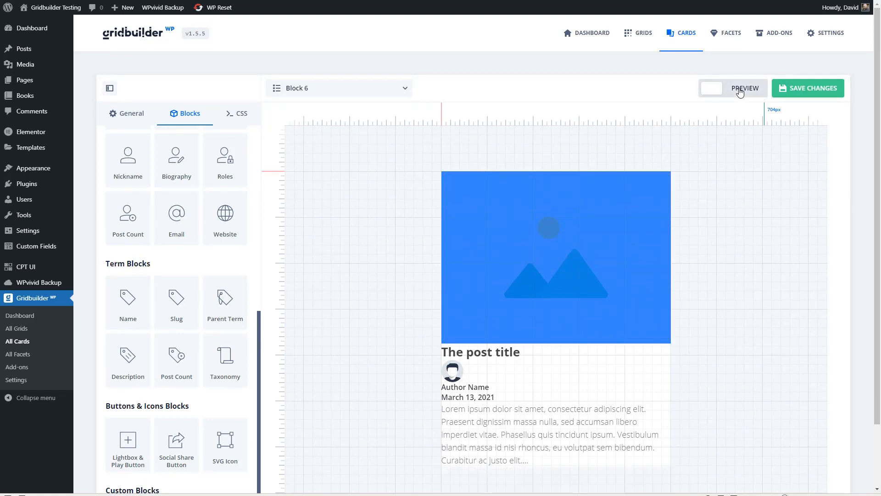
pyautogui.scroll(-2, 735, 183)
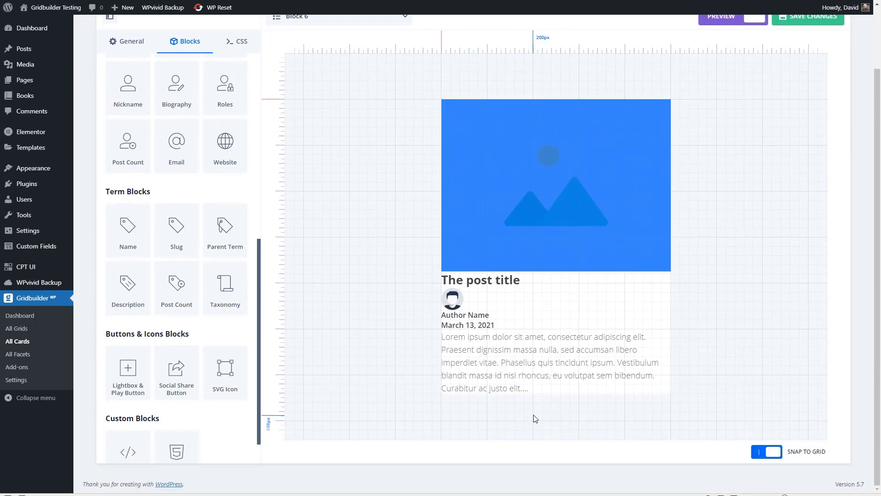
pyautogui.scroll(3, 776, 147)
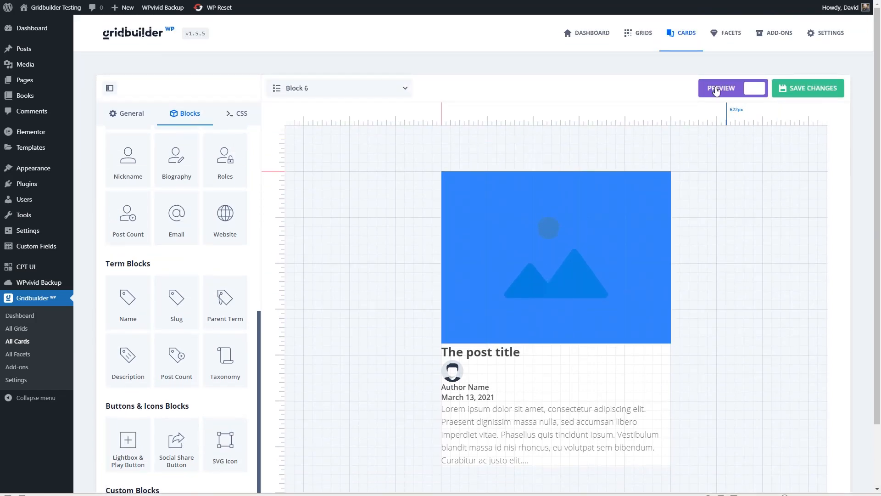
pyautogui.click(734, 88)
pyautogui.scroll(-3, 366, 295)
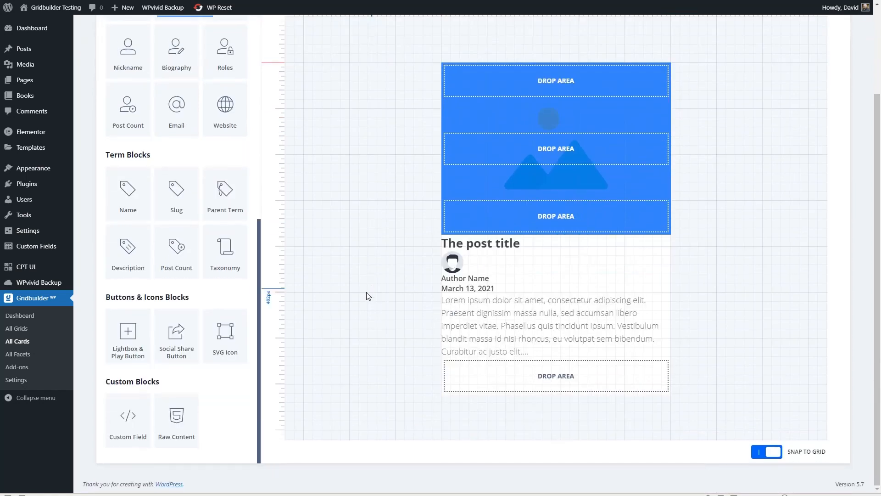
# - Add a Raw Content block for the Read more button and move it into the card's body, below the excerpt
pyautogui.click(176, 421)
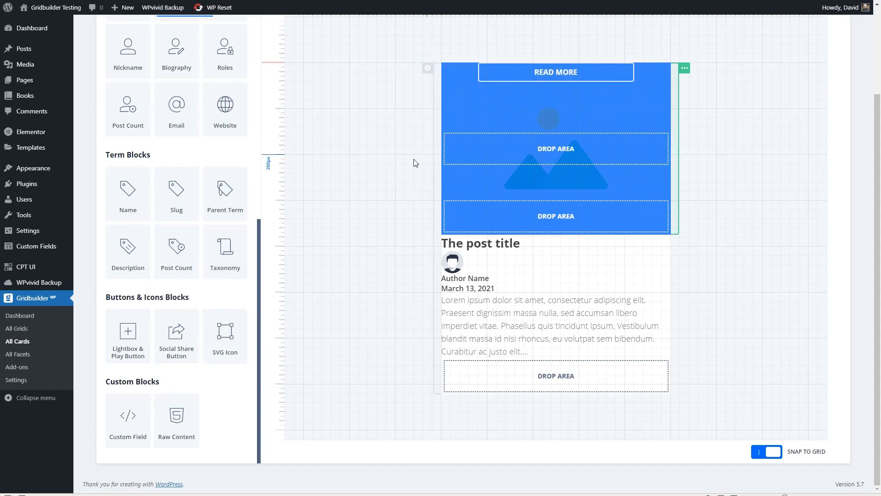
pyautogui.scroll(2, 413, 161)
pyautogui.click(548, 164)
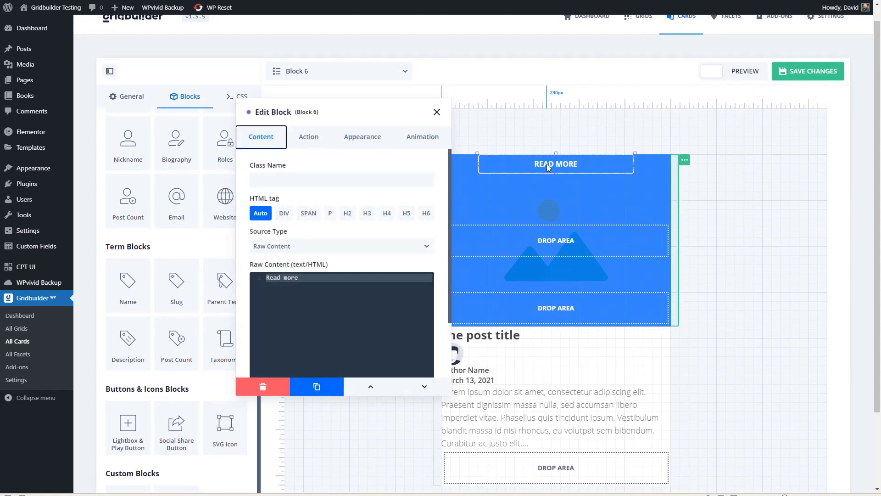
pyautogui.click(423, 387)
pyautogui.click(423, 386)
pyautogui.click(424, 387)
pyautogui.click(437, 114)
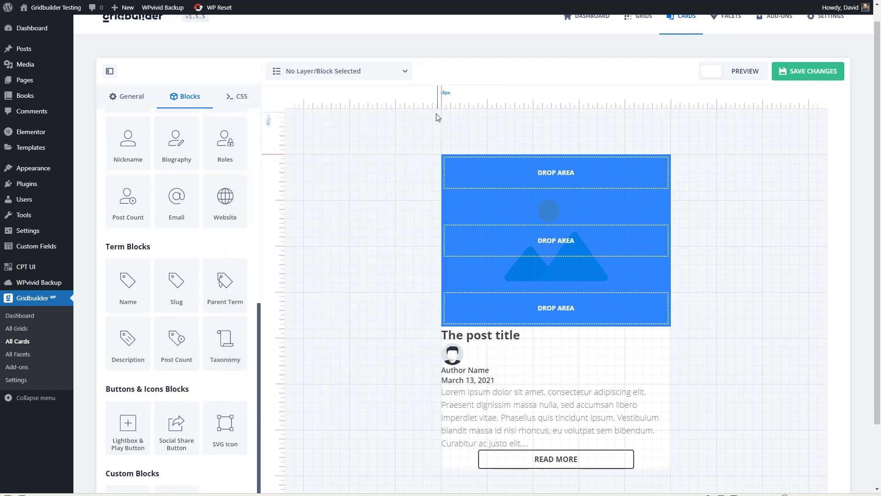
# - Preview the complete card layout with the Read more button beneath the excerpt
pyautogui.scroll(-2, 371, 267)
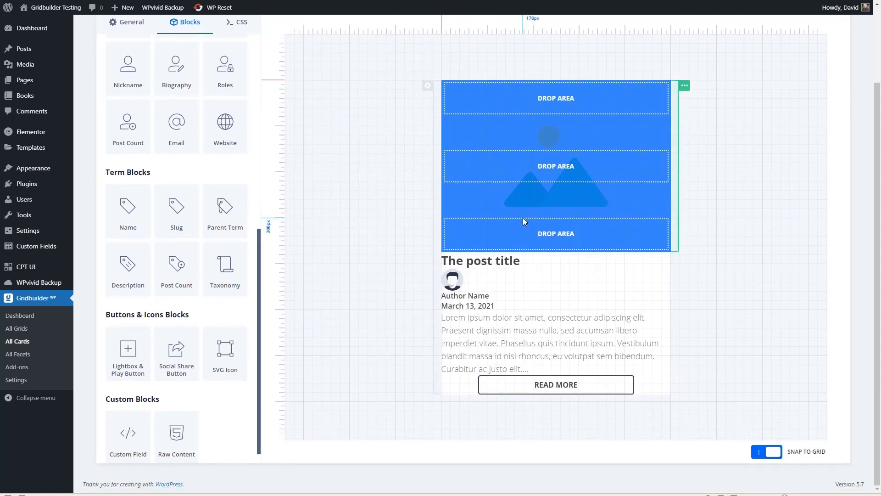
pyautogui.scroll(1, 522, 218)
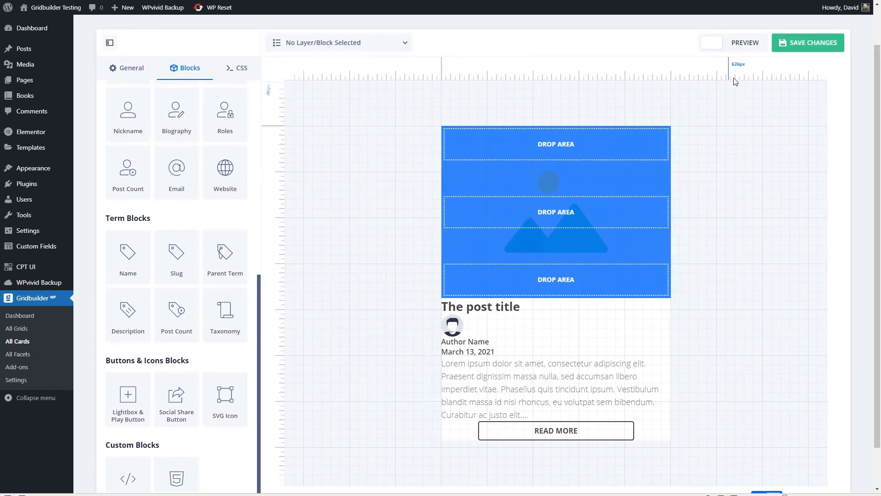
pyautogui.click(740, 44)
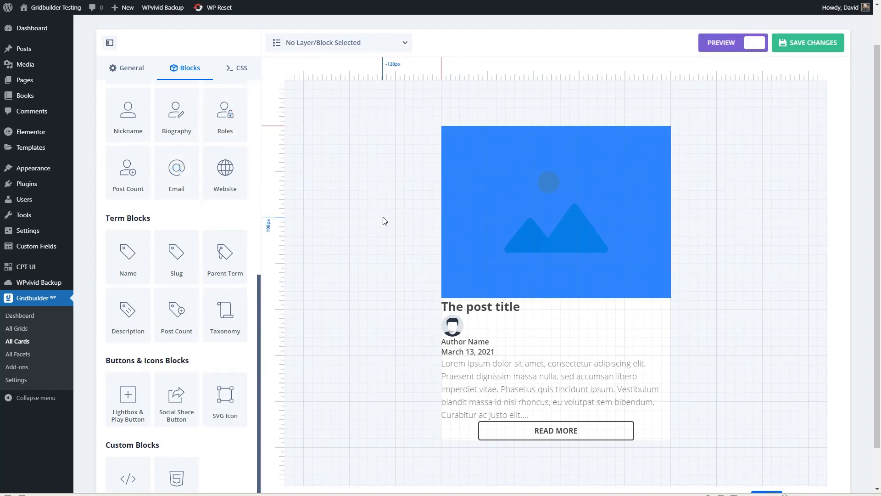
pyautogui.scroll(-1, 388, 215)
pyautogui.scroll(2, 388, 214)
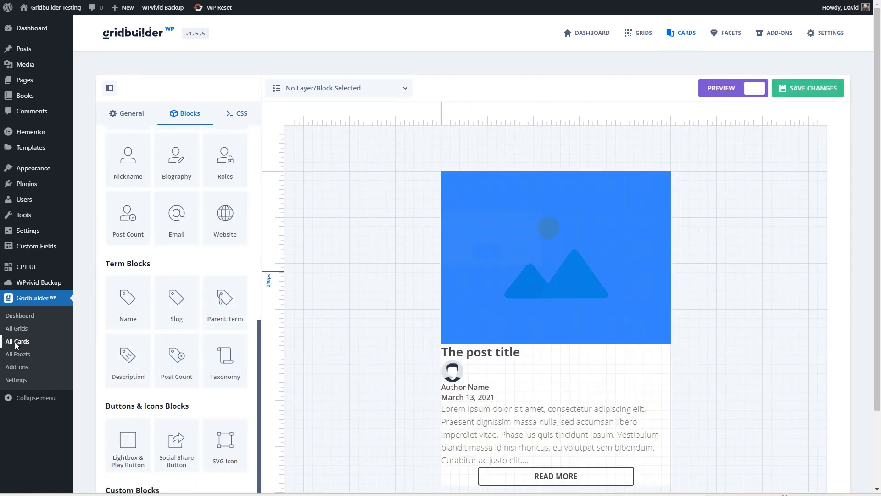
# - Leave the card editor without saving and import all the demo cards from the All Cards page
pyautogui.click(16, 343)
pyautogui.click(487, 257)
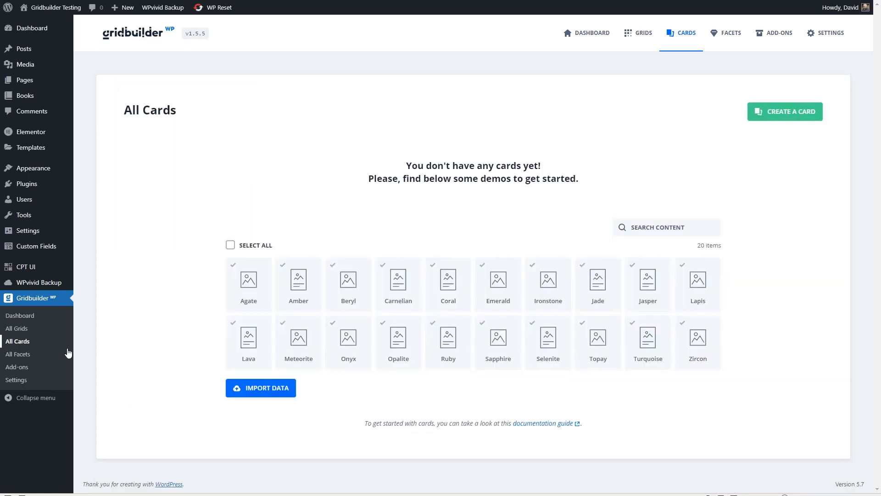
pyautogui.click(247, 286)
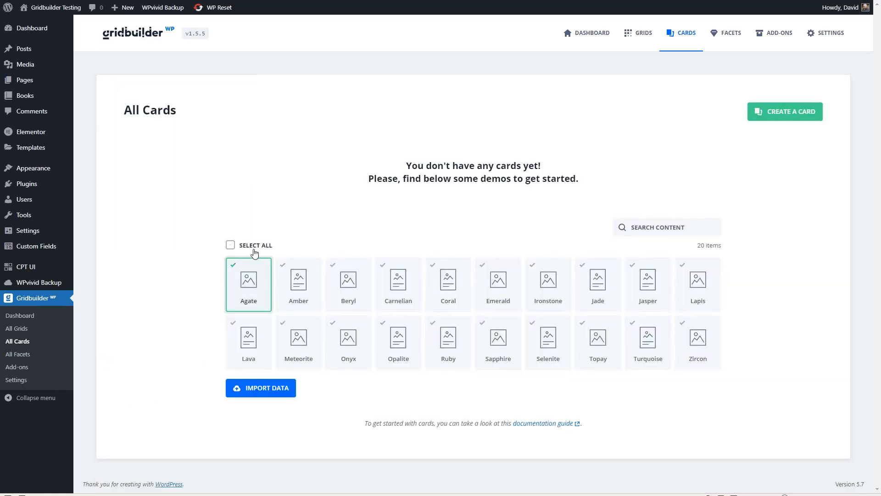
pyautogui.click(245, 291)
pyautogui.click(230, 246)
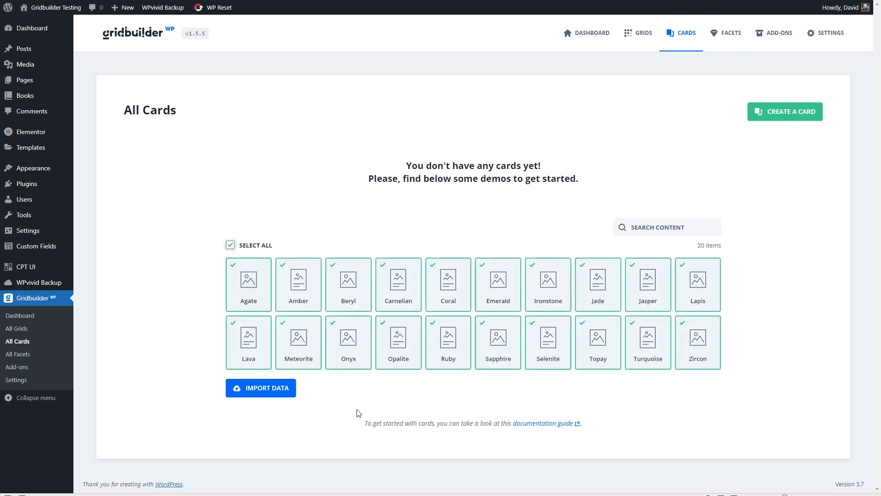
pyautogui.click(266, 389)
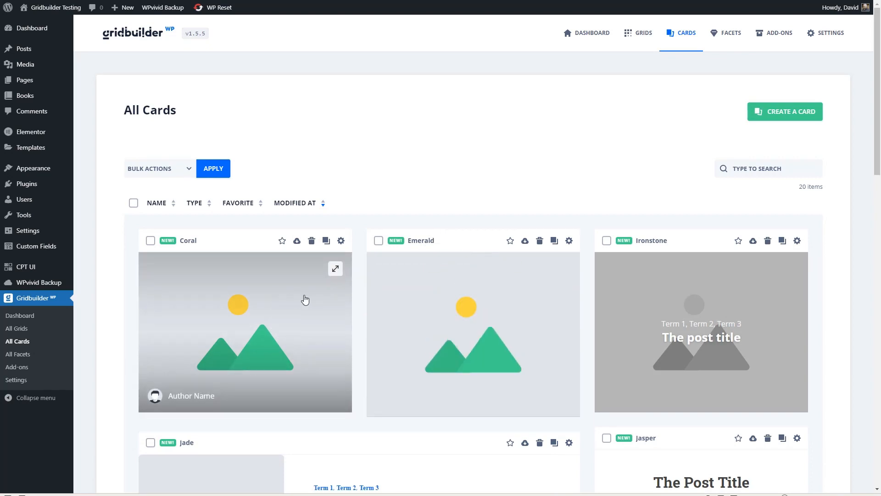
# - Examine the designs of the imported demo cards, including those on the second page of the card list
pyautogui.scroll(-7, 633, 315)
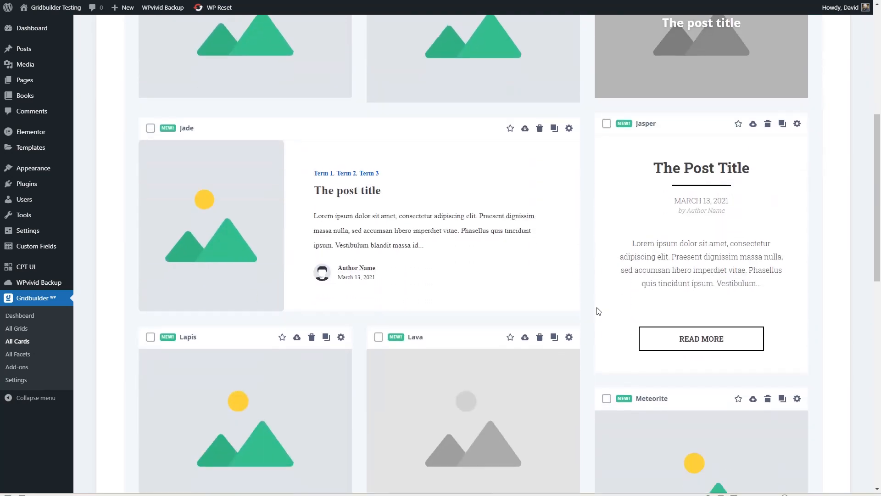
pyautogui.scroll(-2, 599, 312)
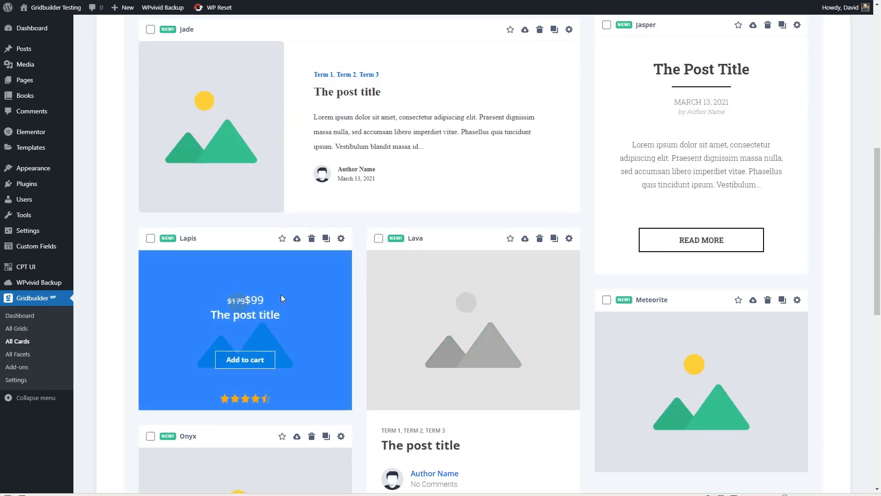
pyautogui.scroll(-4, 473, 296)
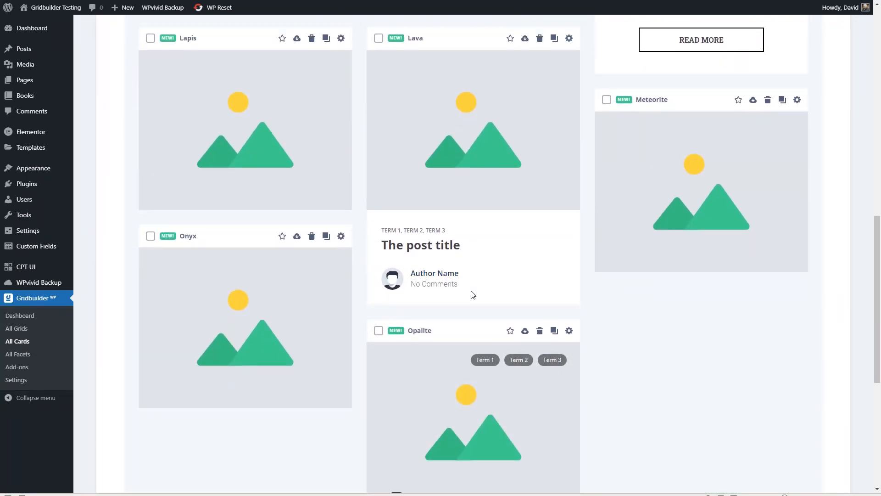
pyautogui.scroll(-2, 472, 293)
pyautogui.scroll(-2, 471, 293)
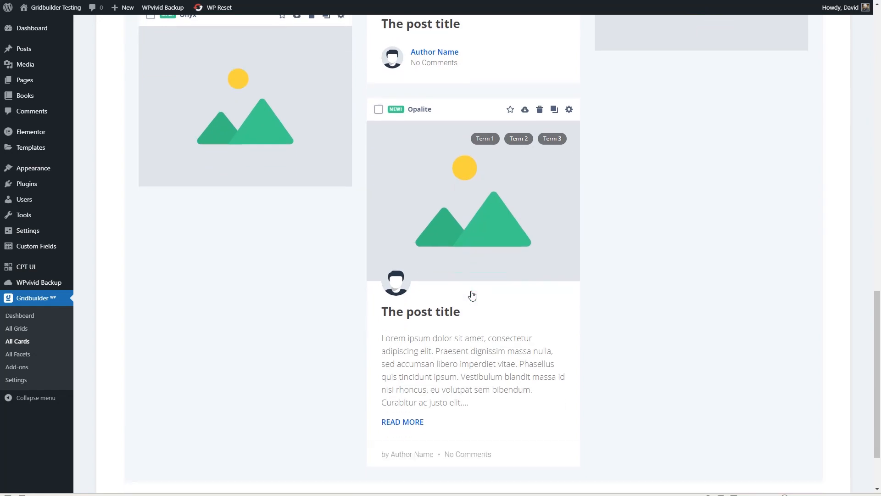
pyautogui.scroll(-2, 472, 295)
pyautogui.click(809, 426)
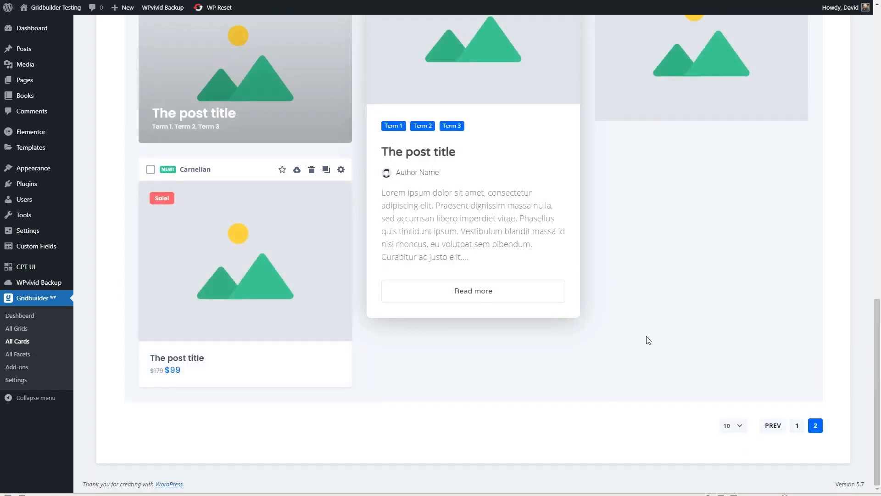
# - Duplicate the Amber card, open the copy's settings and name it "Card for Post Grid"
pyautogui.scroll(4, 650, 331)
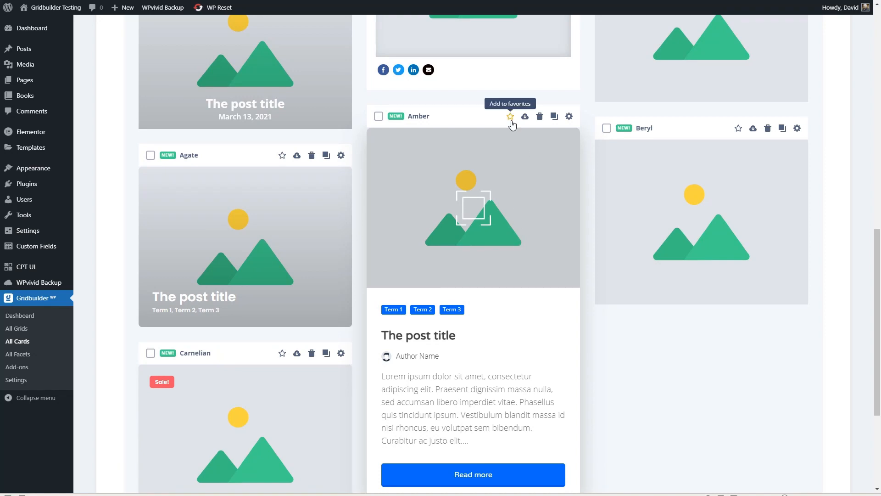
pyautogui.click(555, 117)
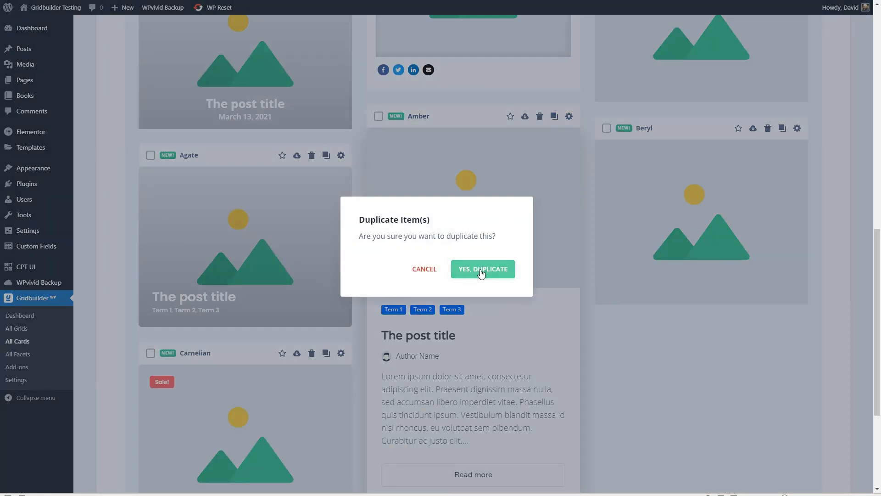
pyautogui.click(481, 274)
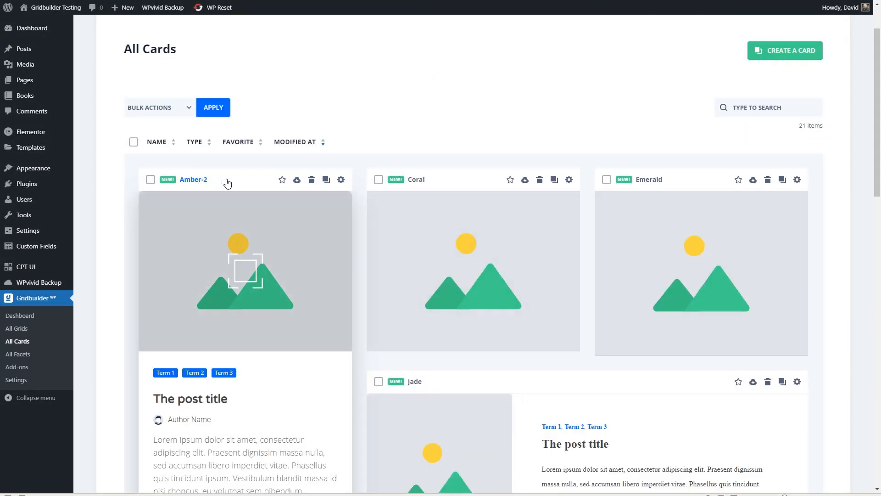
pyautogui.click(342, 181)
pyautogui.click(158, 166)
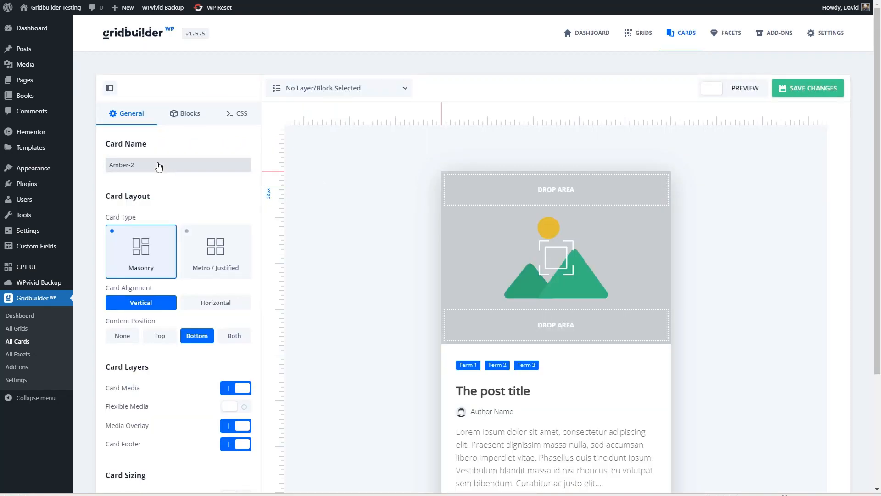
pyautogui.hotkey('ctrl', 'a')
pyautogui.write('Card for Post Grid')
# - Look over the whole card layout and the blocks available for it in the card editor
pyautogui.scroll(-2, 342, 212)
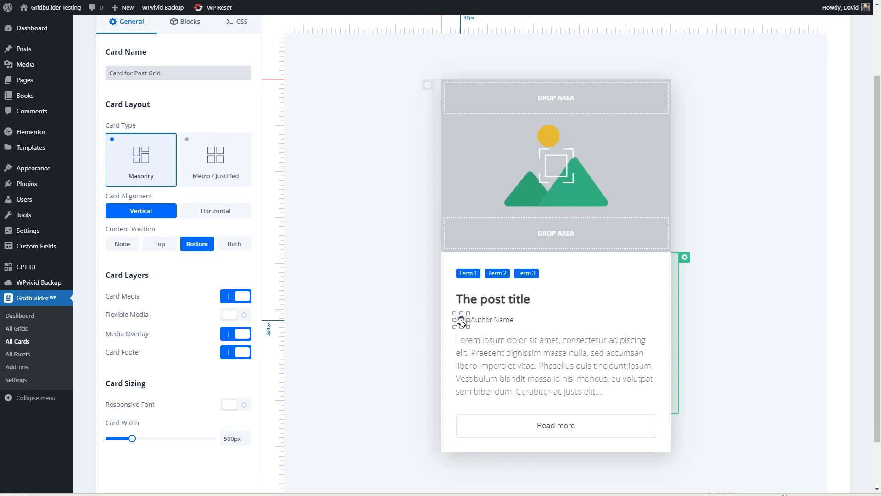
pyautogui.scroll(1, 349, 188)
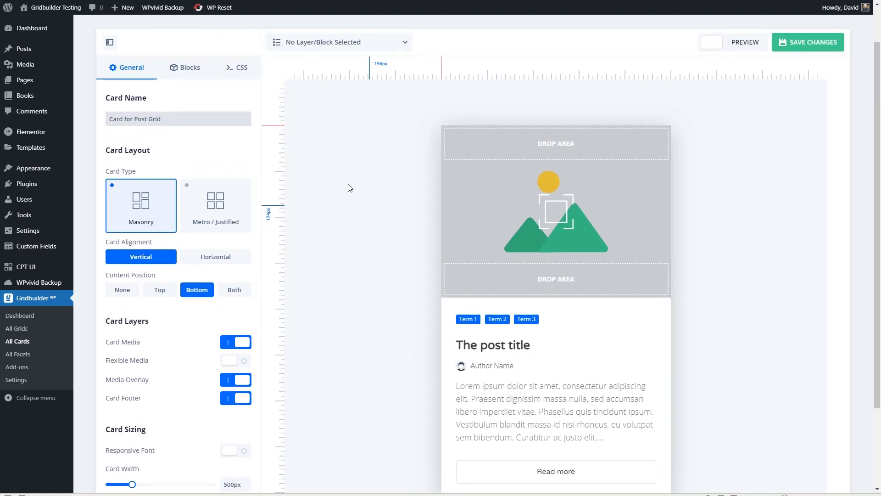
pyautogui.click(188, 69)
pyautogui.scroll(-2, 346, 202)
pyautogui.scroll(-1, 347, 205)
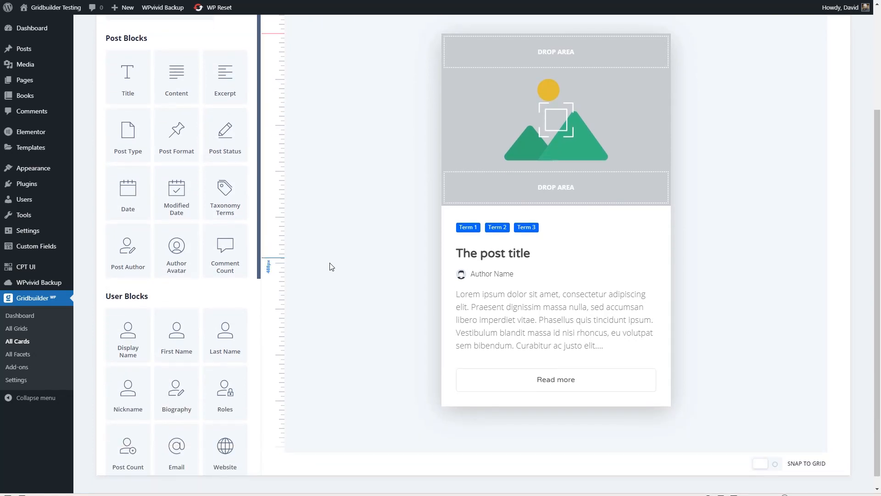
# - Examine the Author Name block's idle-state appearance options, including its Position settings, and close the block editor
pyautogui.click(474, 278)
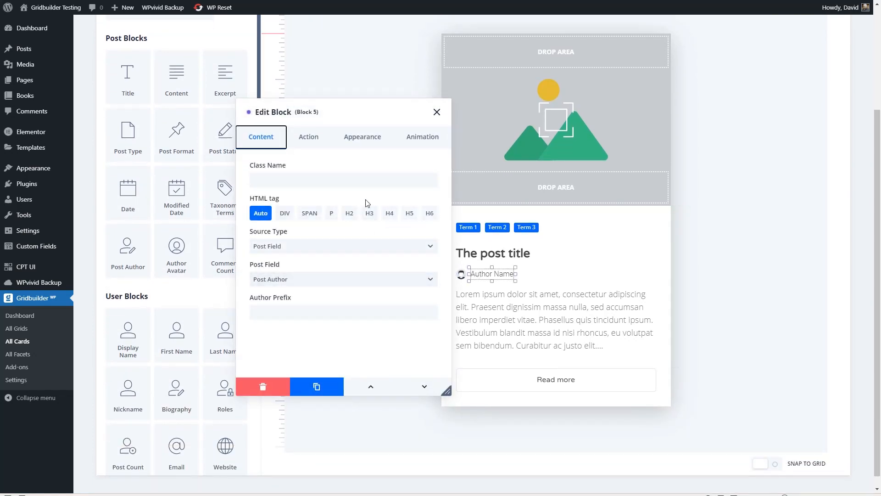
pyautogui.click(362, 140)
pyautogui.click(320, 186)
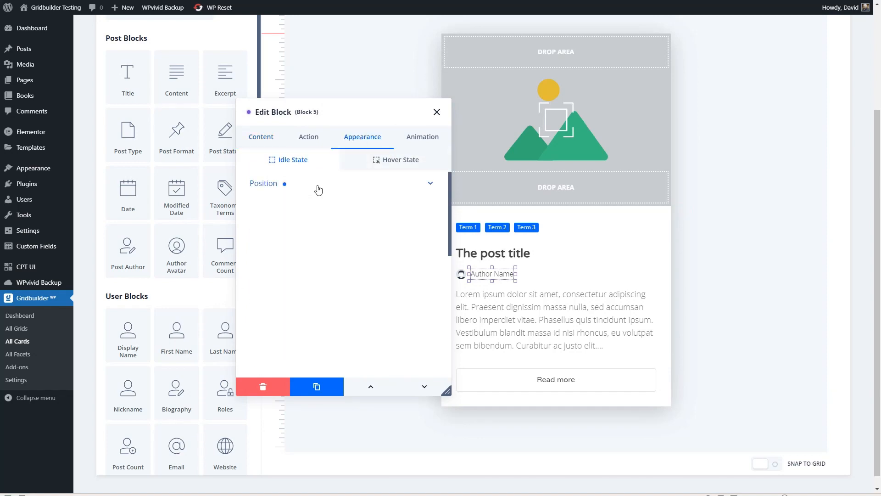
pyautogui.scroll(-1, 324, 190)
pyautogui.scroll(1, 319, 199)
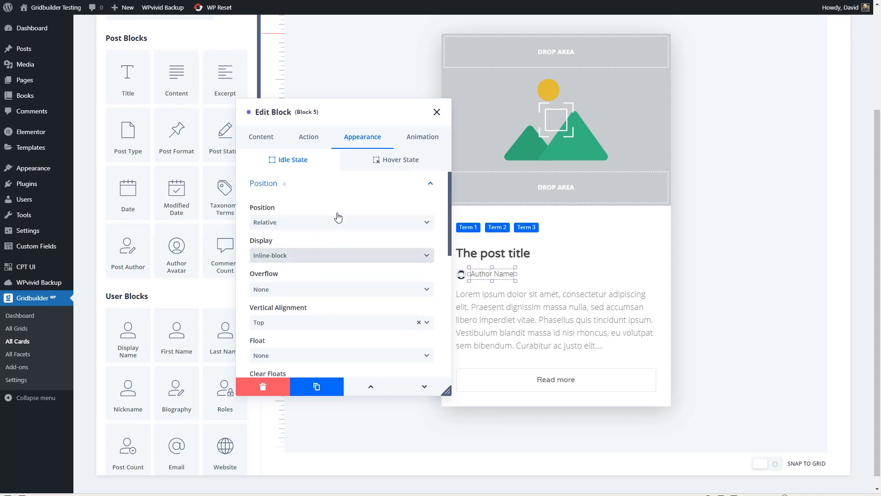
pyautogui.click(436, 112)
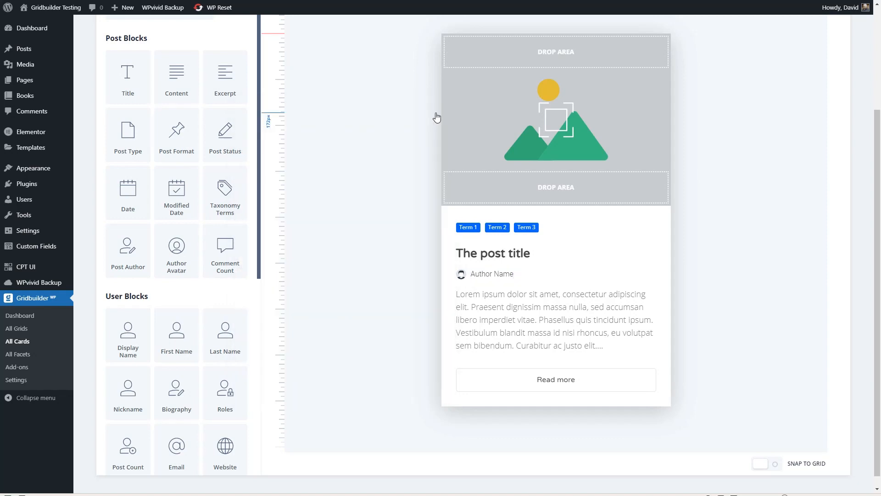
pyautogui.click(488, 277)
pyautogui.click(363, 137)
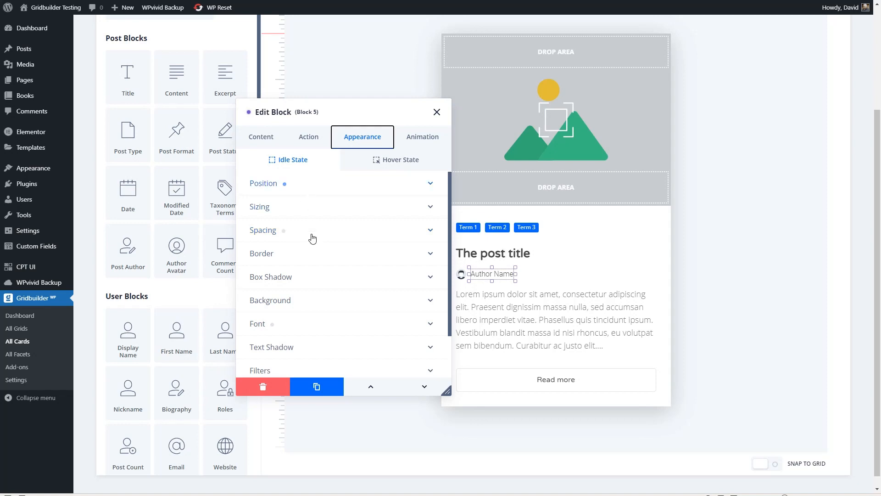
pyautogui.click(437, 113)
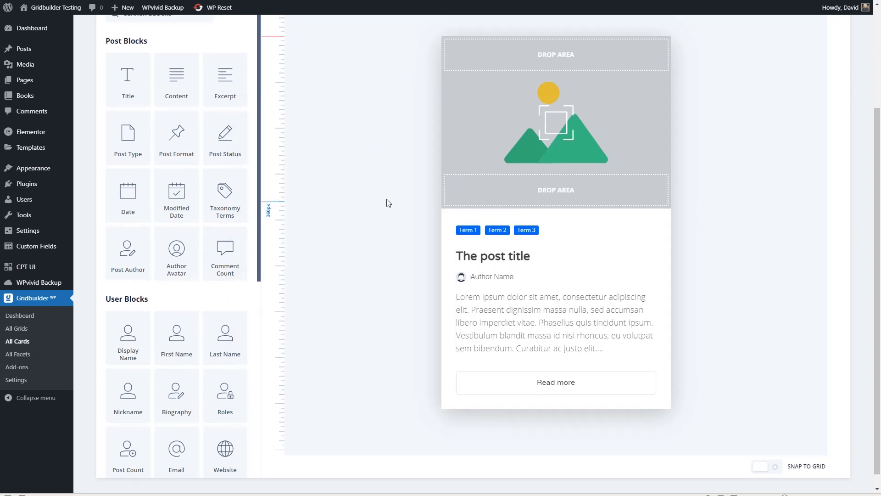
# - Save the card's changes and import all the demo facets from the All Facets page
pyautogui.scroll(3, 388, 201)
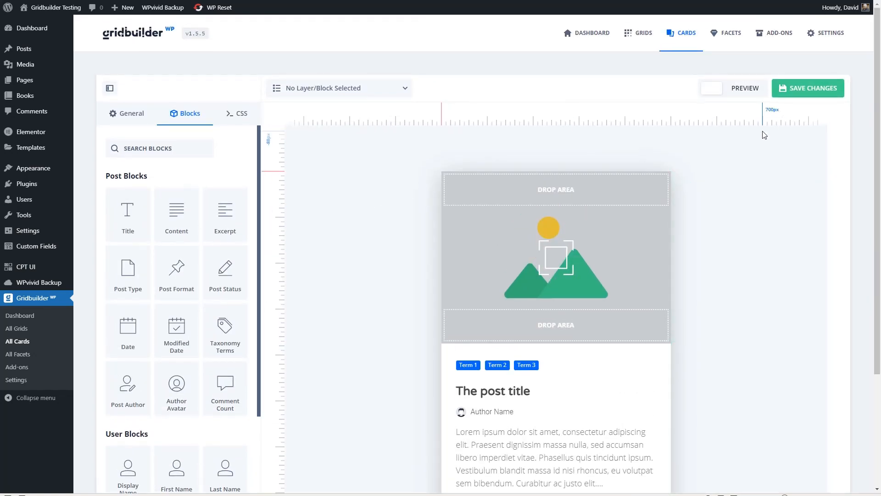
pyautogui.click(807, 88)
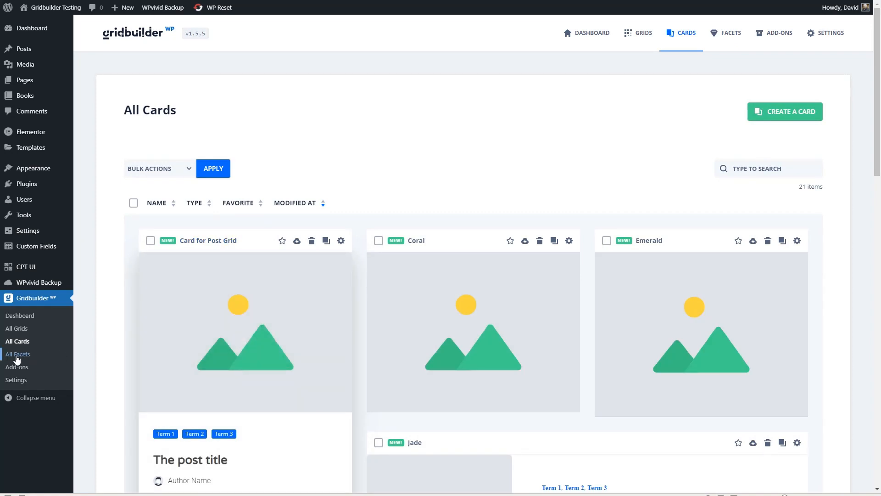
pyautogui.click(17, 358)
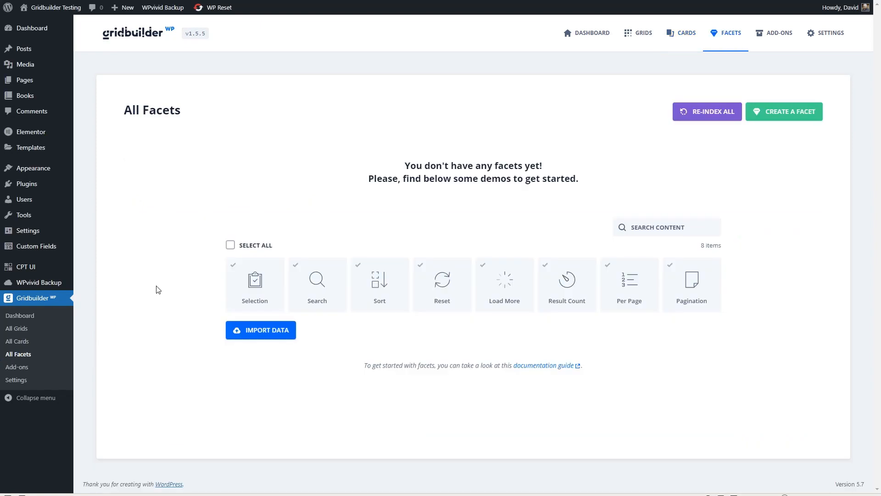
pyautogui.click(231, 246)
pyautogui.click(248, 333)
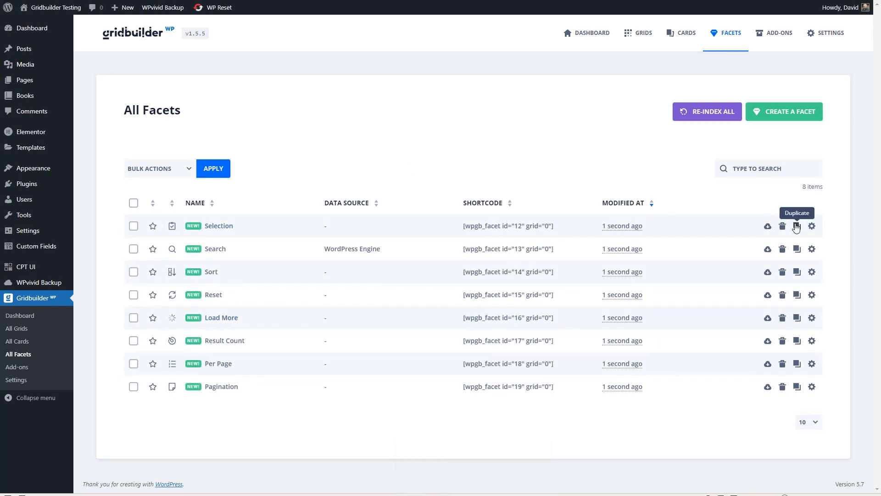
# - Duplicate the Selection facet and open the copy's settings
pyautogui.click(798, 227)
pyautogui.click(480, 268)
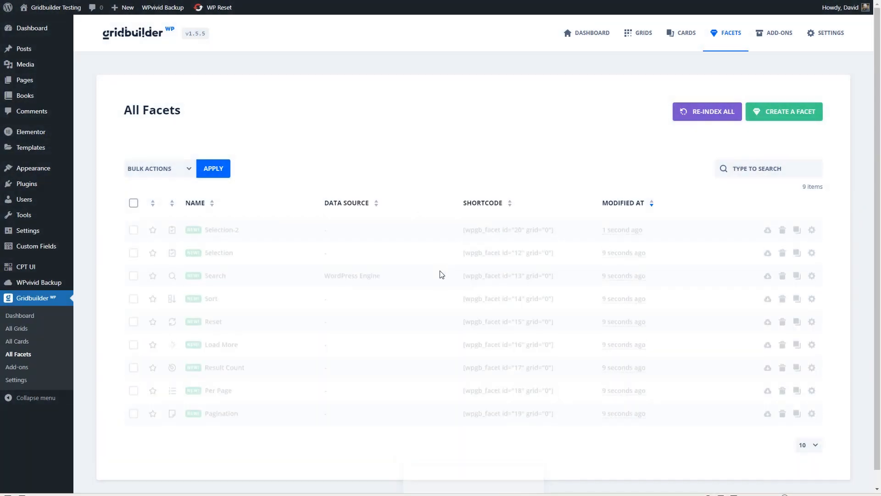
pyautogui.click(812, 226)
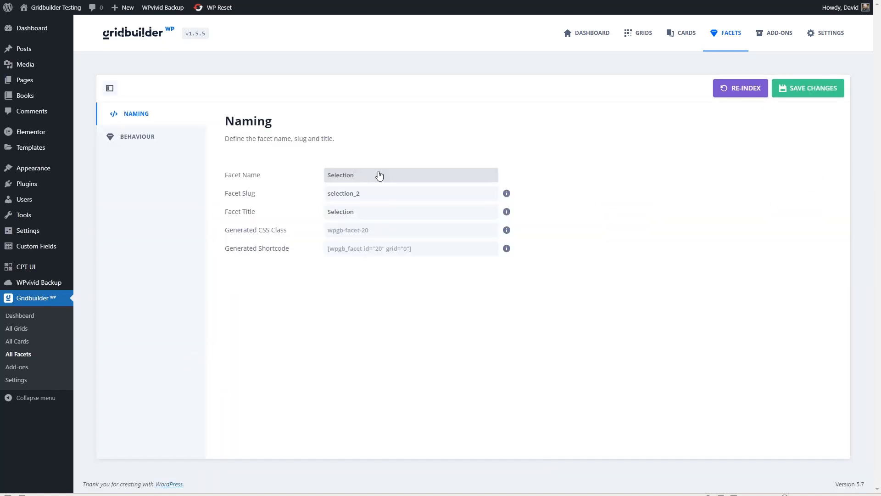
# - Name the facet "Filter by Category Facet" with slug category_filter and title "Filter by Category", and save it
pyautogui.press('BackSpace')
pyautogui.press('BackSpace')
pyautogui.write('Filter by Category Facet')
pyautogui.click(377, 196)
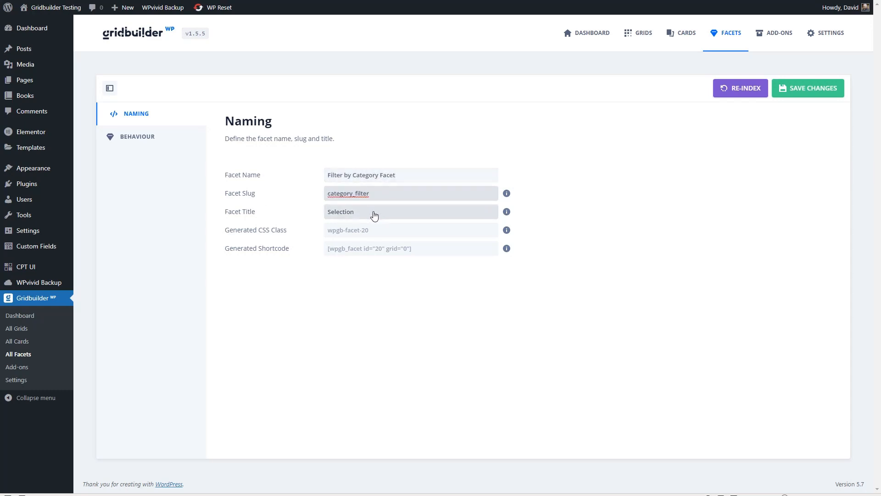
pyautogui.click(508, 212)
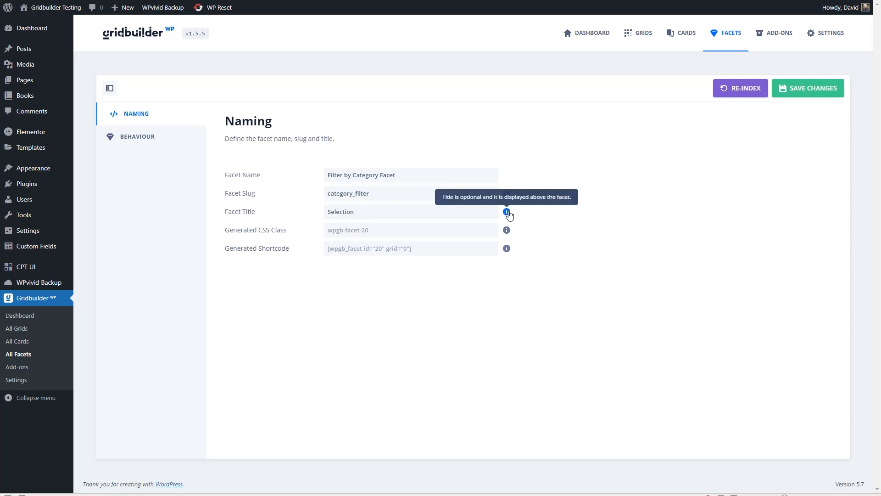
pyautogui.click(431, 216)
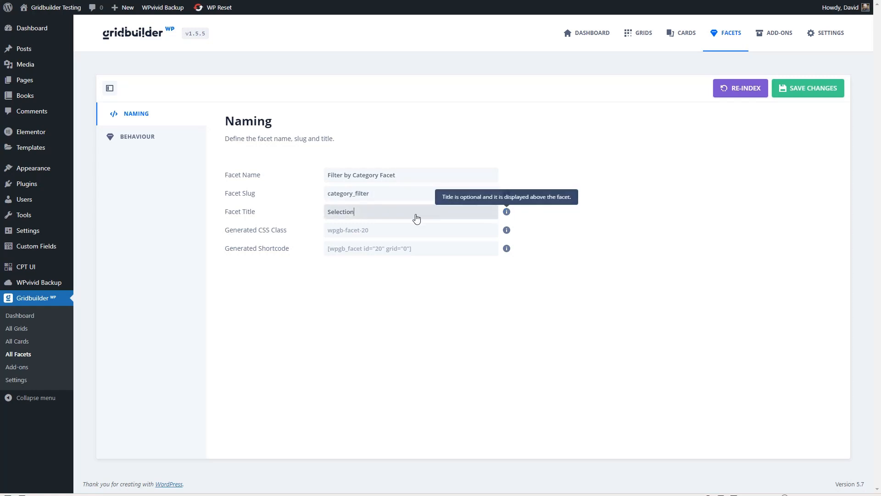
pyautogui.write('Filter by Category')
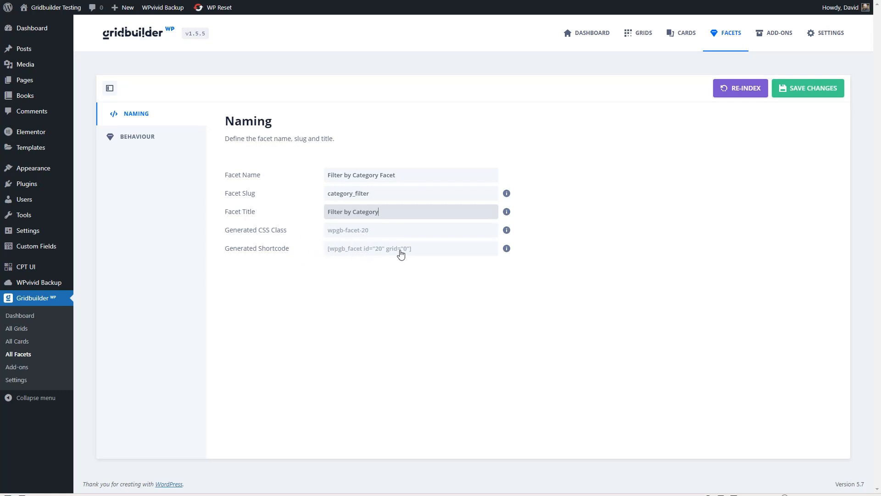
pyautogui.click(404, 255)
pyautogui.click(827, 86)
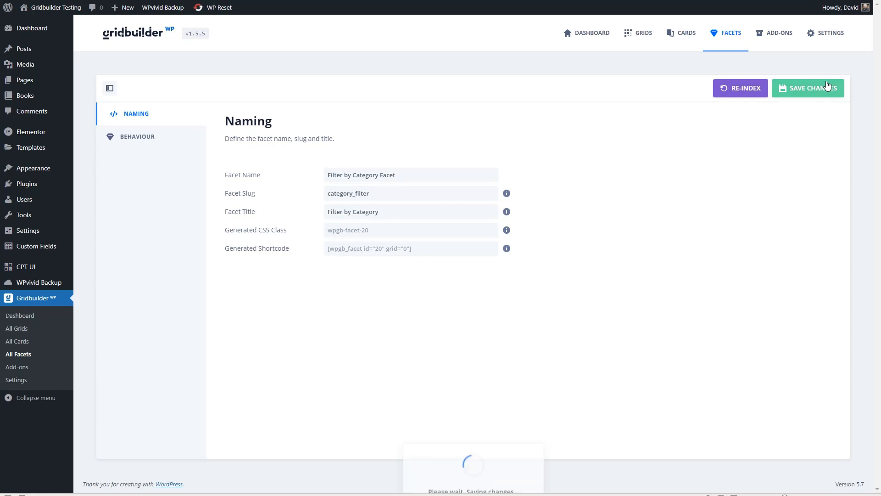
# - Set the facet's filter type to Dropdown in its behaviour settings
pyautogui.click(132, 140)
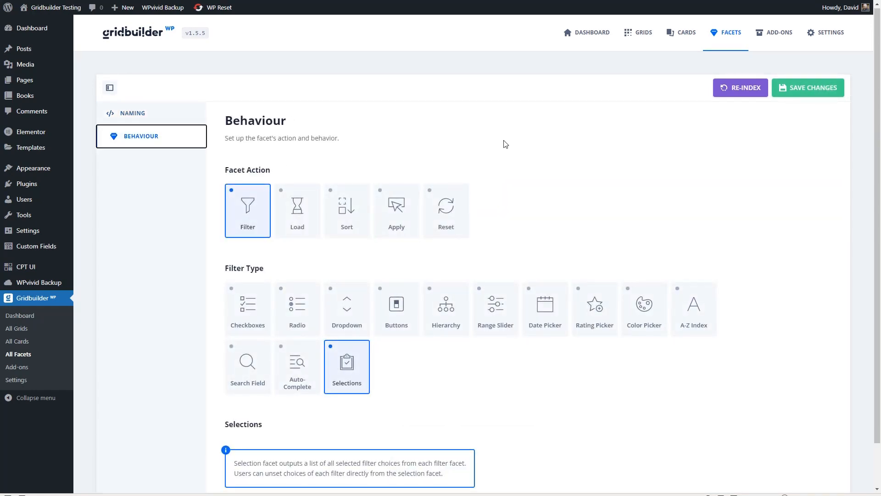
pyautogui.scroll(-1, 505, 143)
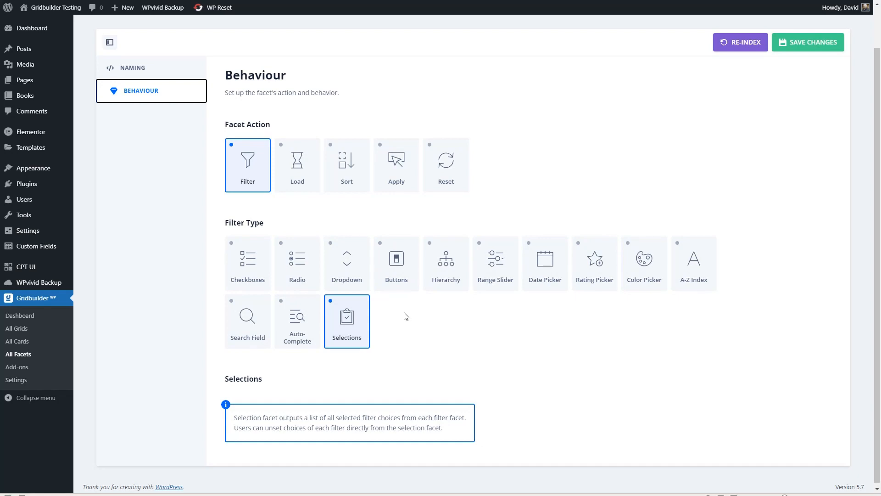
pyautogui.click(340, 259)
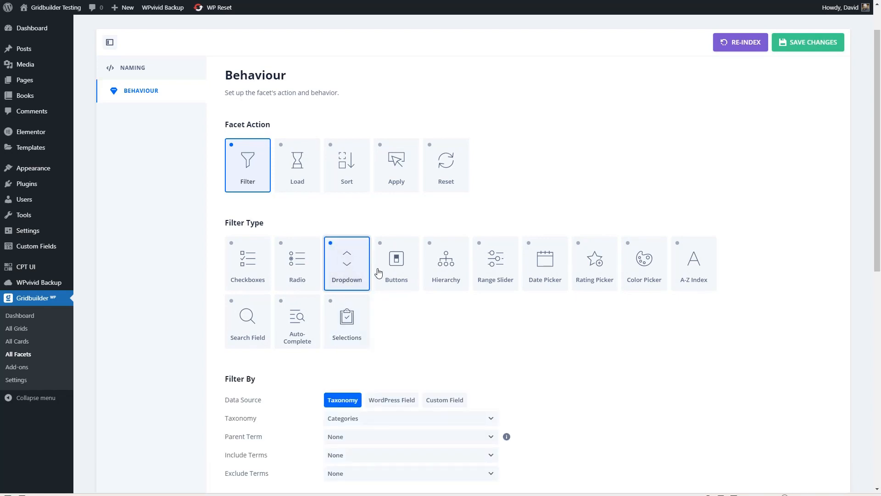
# - Turn off Show Children and Show Empty Choices in the facet's filter display settings
pyautogui.scroll(-2, 427, 308)
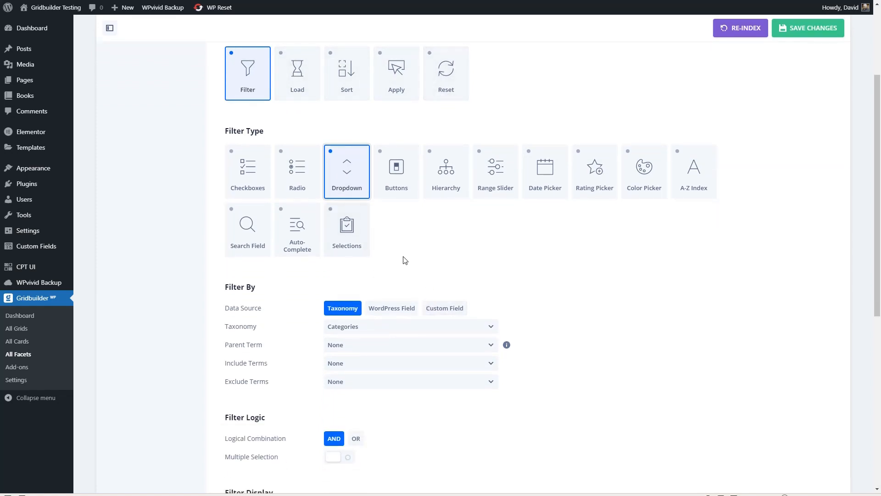
pyautogui.scroll(-2, 466, 187)
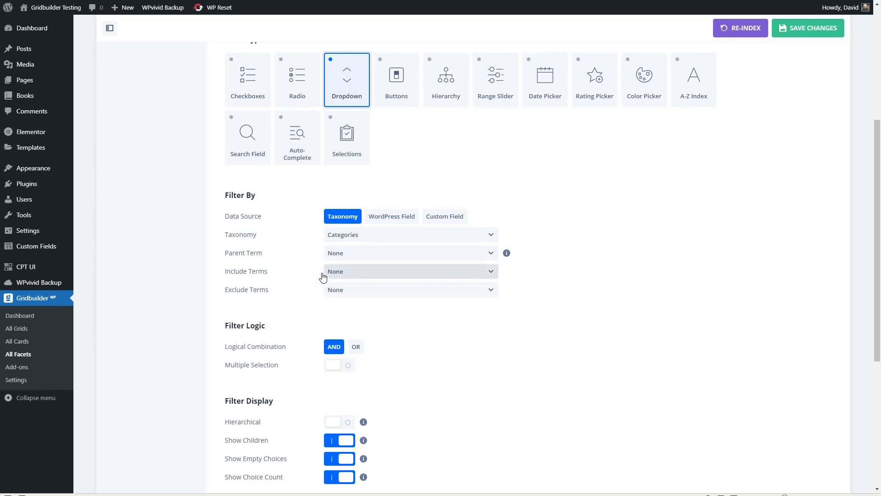
pyautogui.scroll(-2, 388, 321)
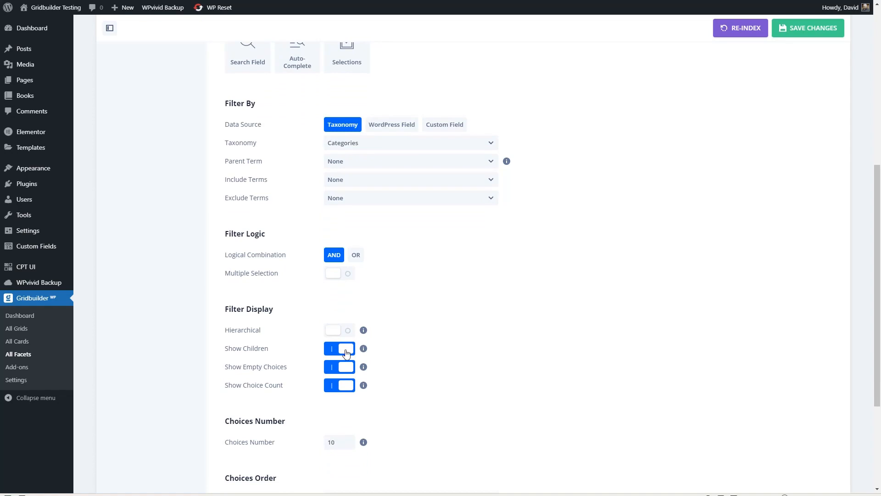
pyautogui.click(347, 371)
pyautogui.scroll(-1, 468, 331)
pyautogui.scroll(-3, 467, 331)
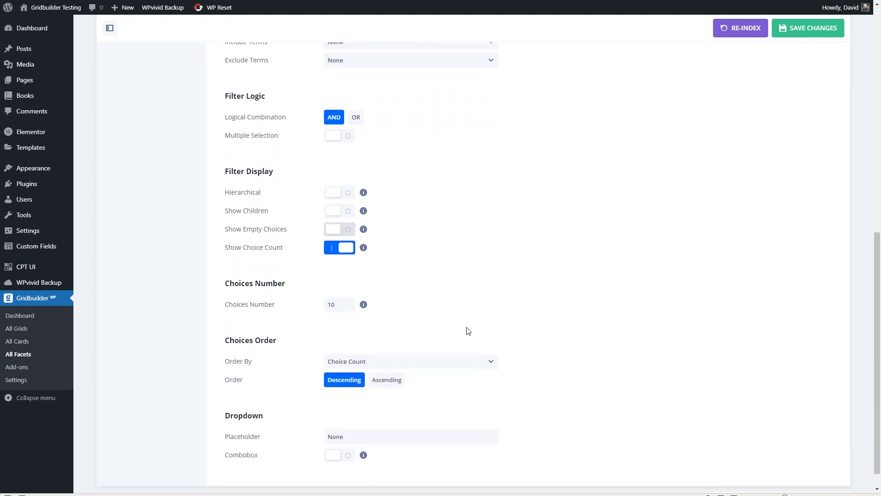
# - Order the facet's choices by Choice Name, set the dropdown placeholder to "Select" and save the facet
pyautogui.click(394, 364)
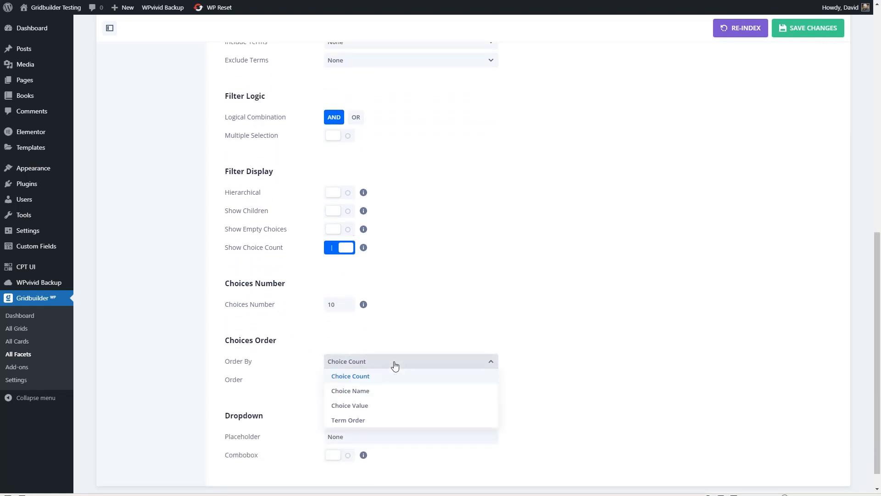
pyautogui.click(364, 391)
pyautogui.scroll(-1, 505, 384)
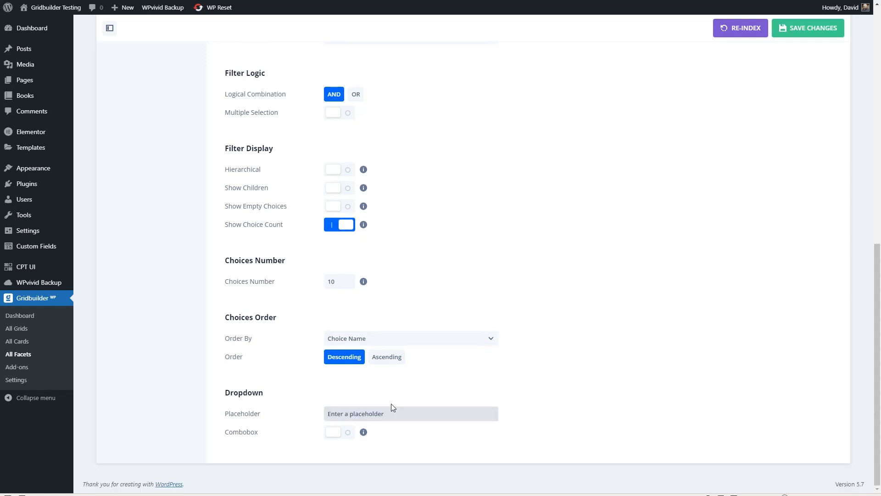
pyautogui.write('Select')
pyautogui.scroll(5, 469, 355)
pyautogui.scroll(2, 473, 351)
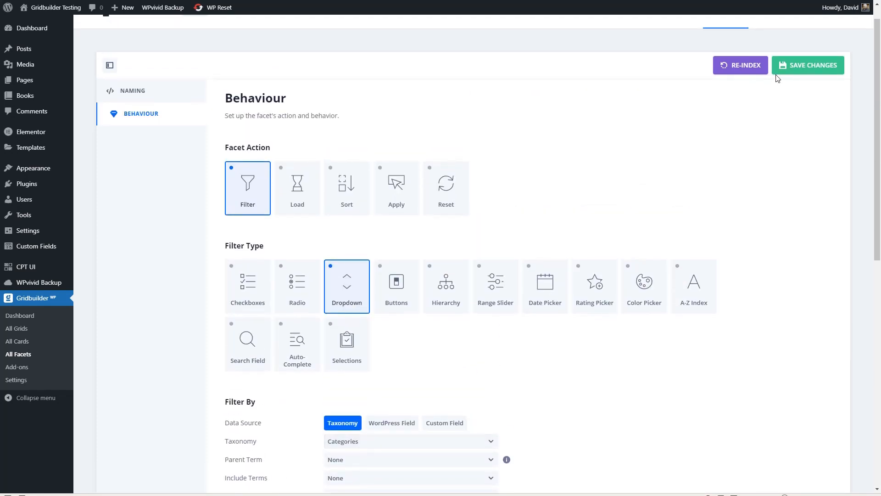
pyautogui.click(804, 73)
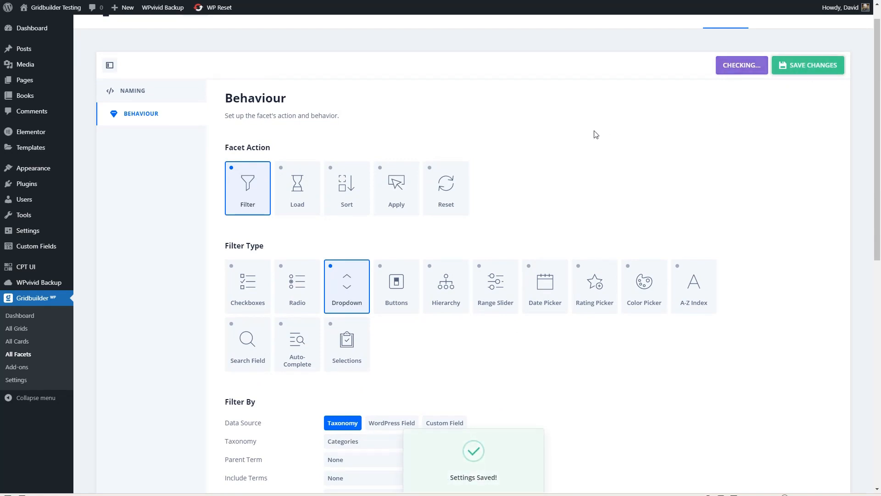
# - Import all the demo grids from the All Grids page and duplicate the Blog Demo grid
pyautogui.click(22, 329)
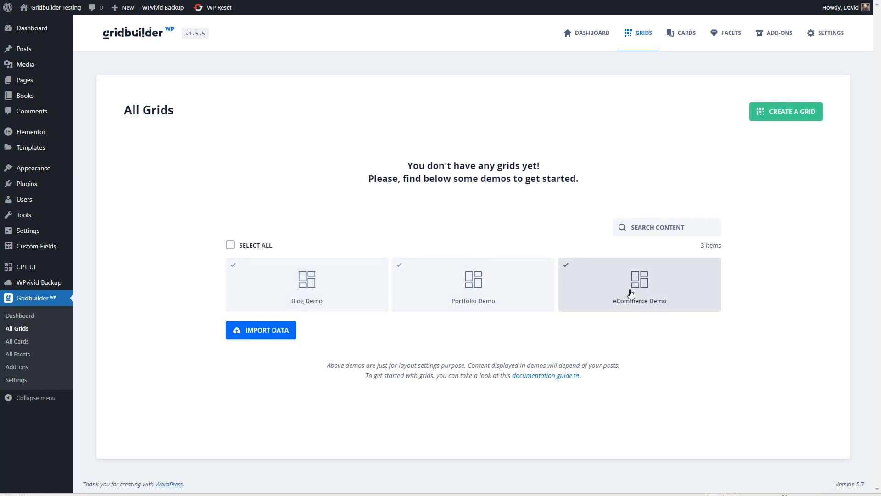
pyautogui.click(232, 246)
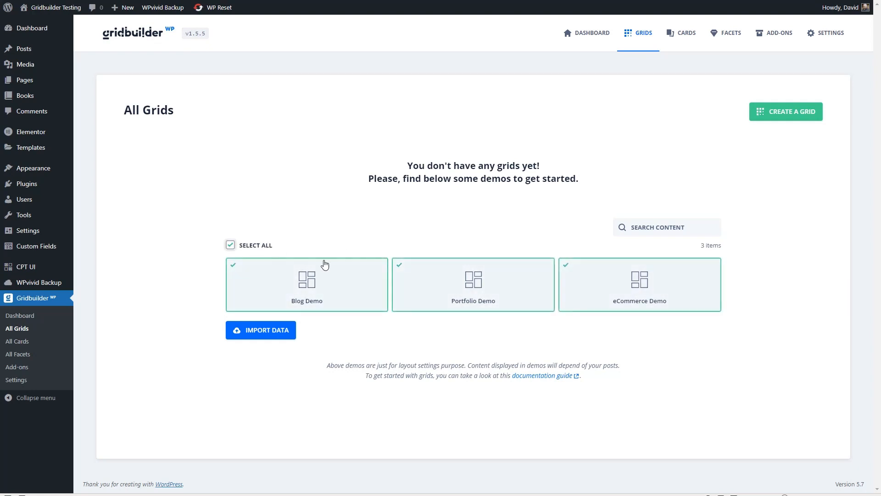
pyautogui.click(256, 331)
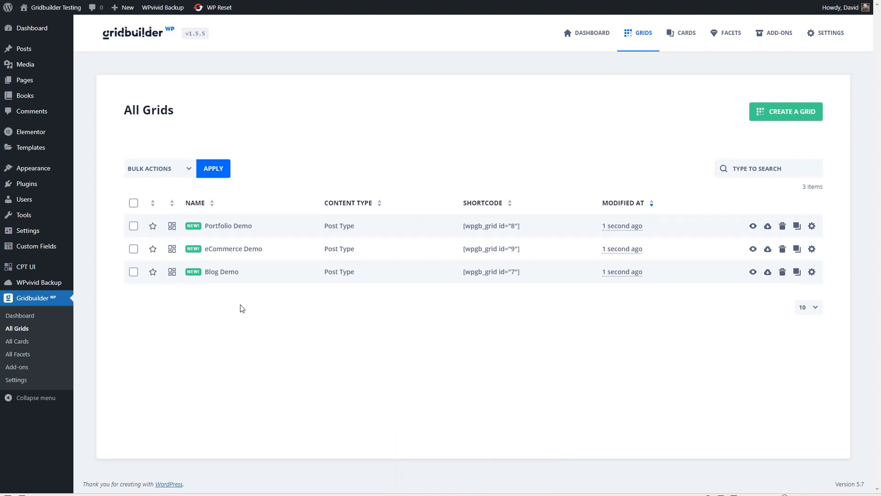
pyautogui.click(797, 273)
pyautogui.click(480, 274)
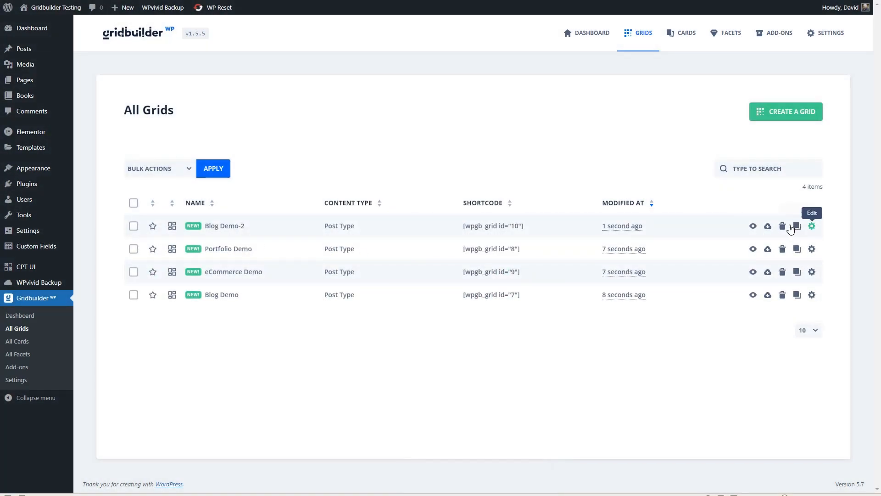
# - Rename the duplicated blog grid "My Post Grid", set its custom CSS class to my-post-grid, and save it
pyautogui.click(812, 226)
pyautogui.tripleClick(385, 178)
pyautogui.write('My Post Grid')
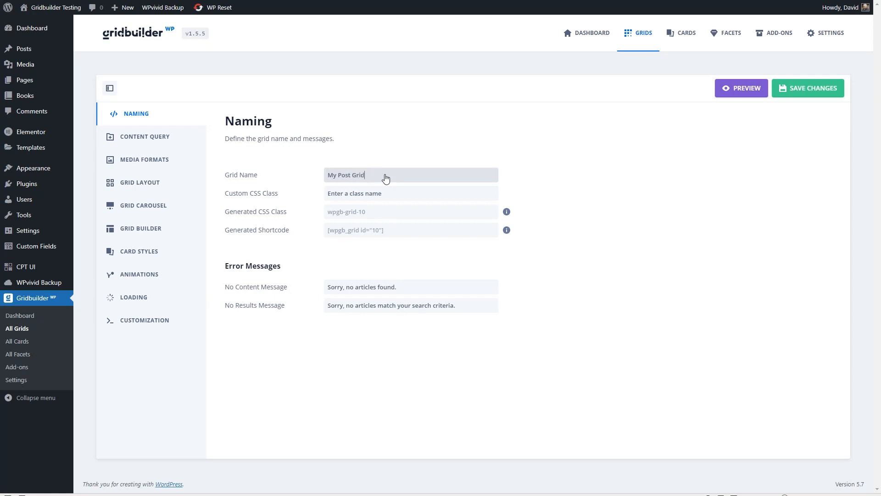
pyautogui.click(390, 197)
pyautogui.write('my-post-grid')
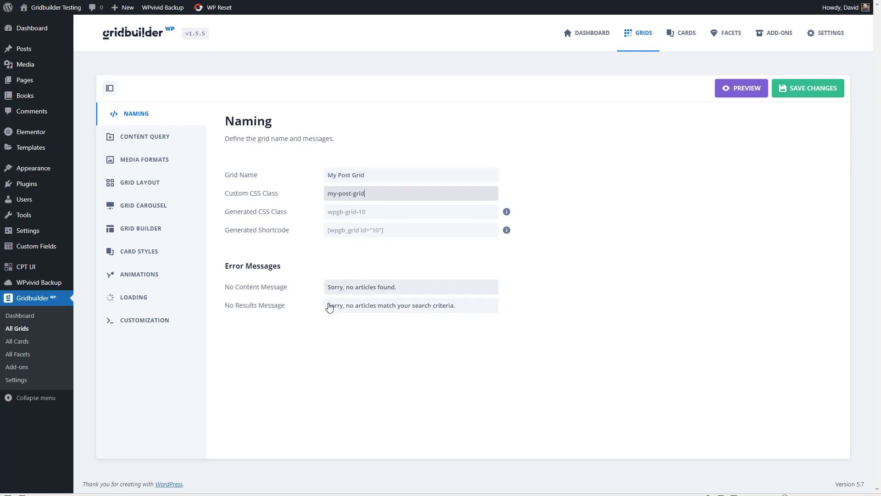
pyautogui.hotkey('ctrl', 's')
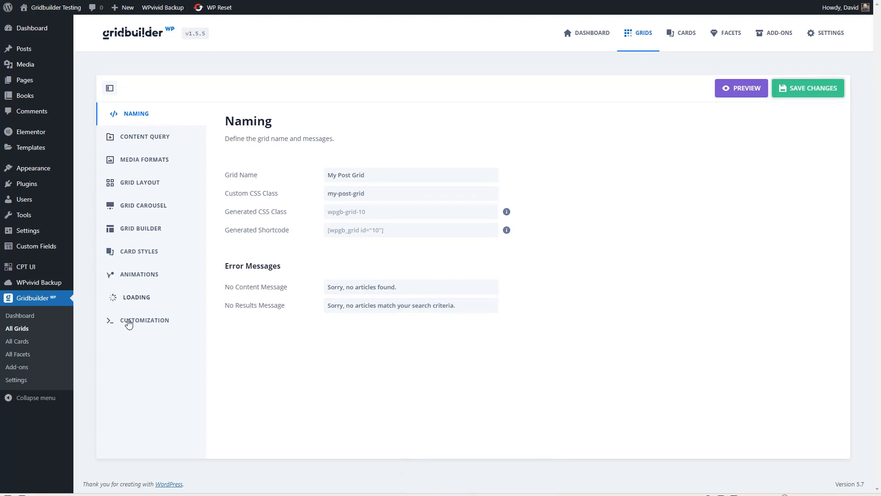
# - Review the grid's Content Query settings, including content type, item number, ordering, post types, taxonomies and custom fields
pyautogui.click(130, 138)
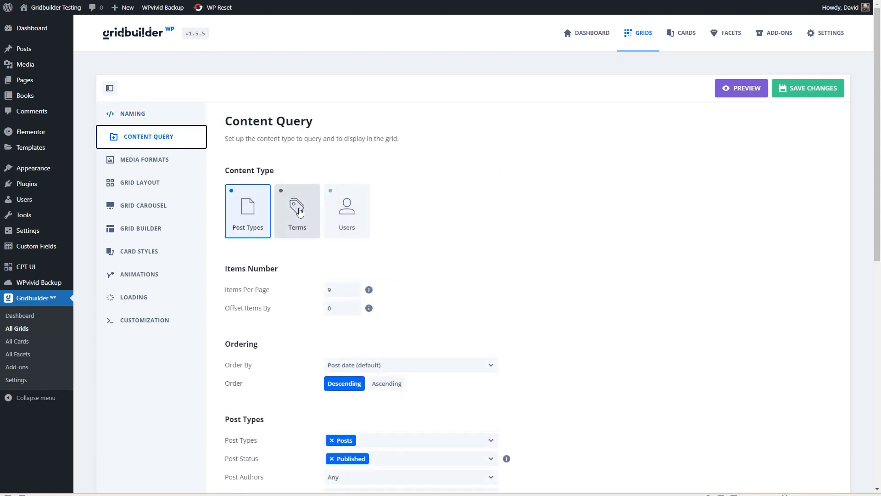
pyautogui.scroll(-1, 438, 212)
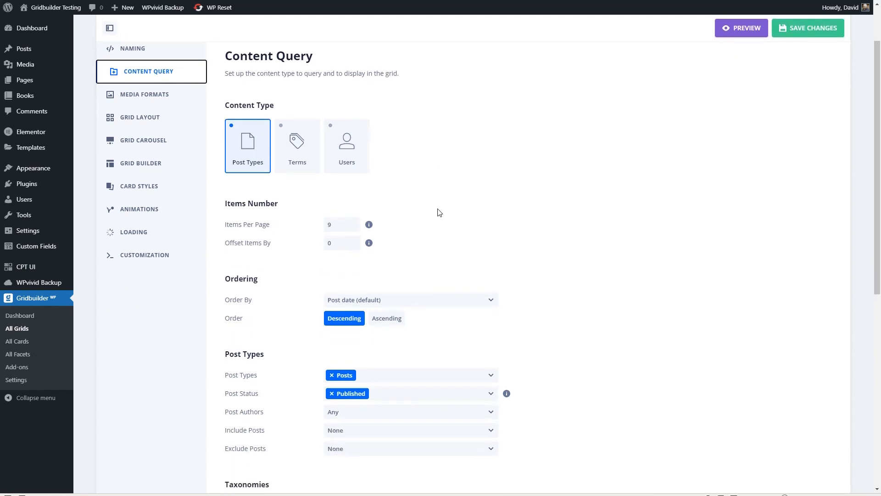
pyautogui.scroll(-1, 438, 212)
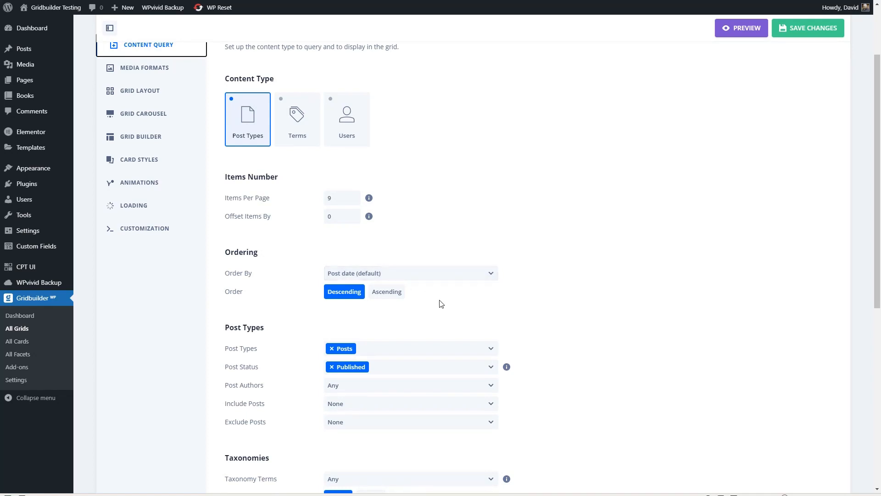
pyautogui.scroll(-2, 439, 302)
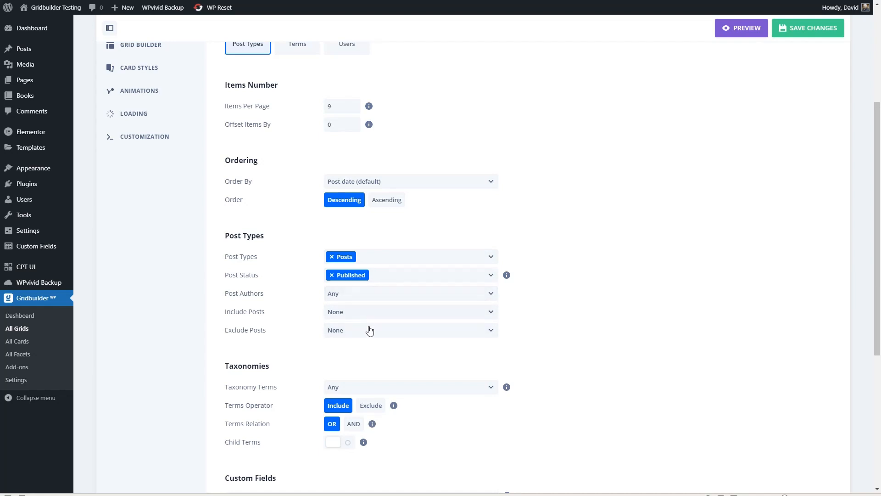
pyautogui.scroll(-1, 369, 336)
pyautogui.scroll(-3, 369, 337)
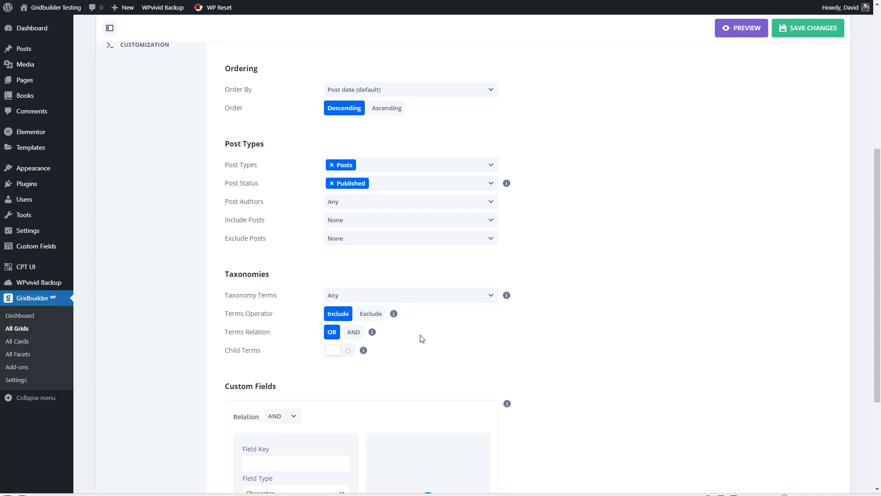
pyautogui.scroll(-4, 395, 323)
pyautogui.scroll(-3, 321, 370)
pyautogui.scroll(10, 319, 374)
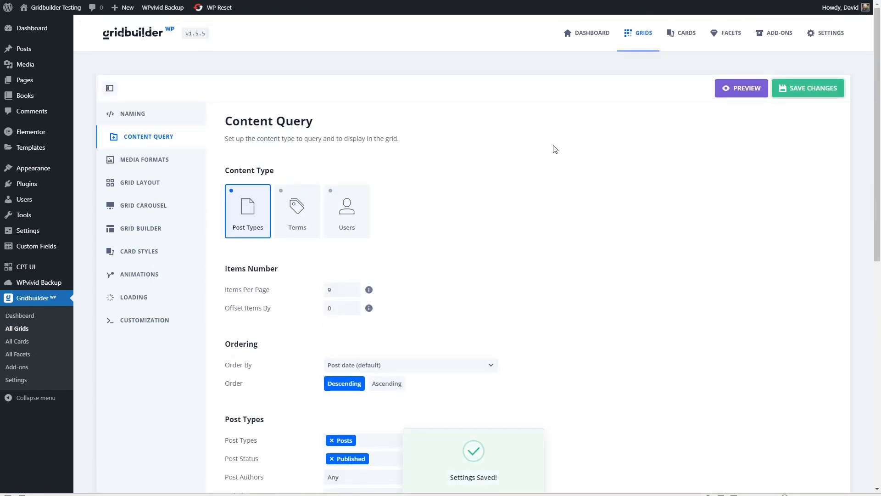
# - Turn off the Video and Audio formats in the grid's media format settings, leaving only Gallery supported
pyautogui.click(197, 164)
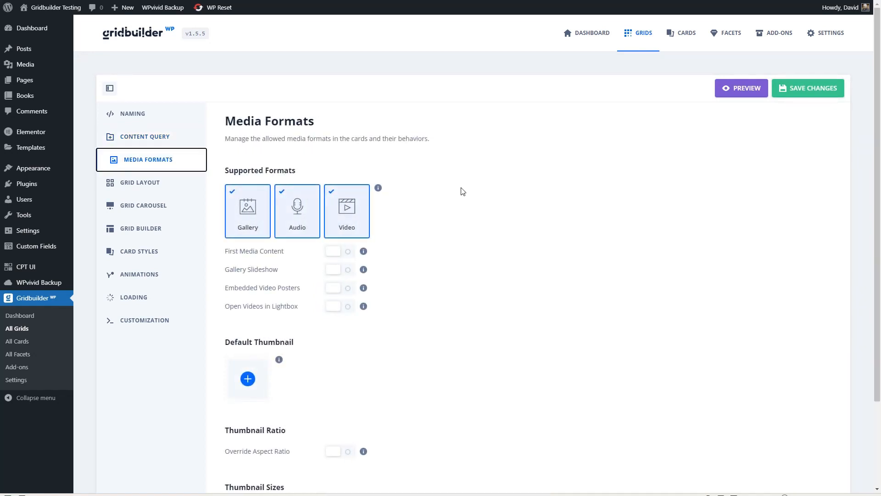
pyautogui.click(379, 188)
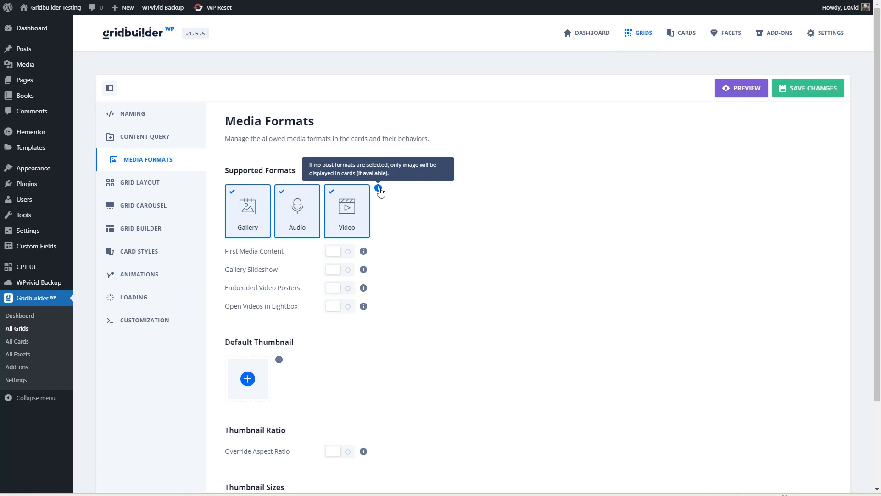
pyautogui.click(359, 214)
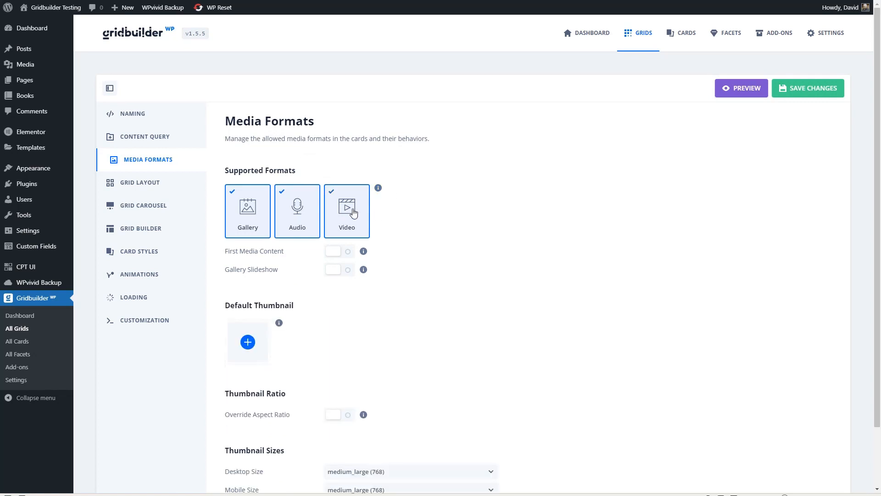
pyautogui.click(308, 213)
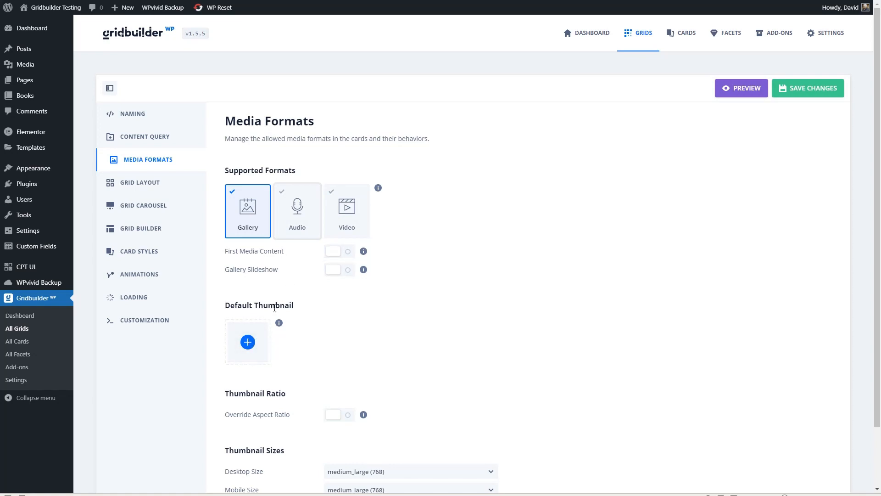
# - Set the beige image 4fcd5b22-4247-36f3-82e3-2d423b5fda31.jpg from the media library as the grid's default thumbnail and save the grid
pyautogui.click(248, 343)
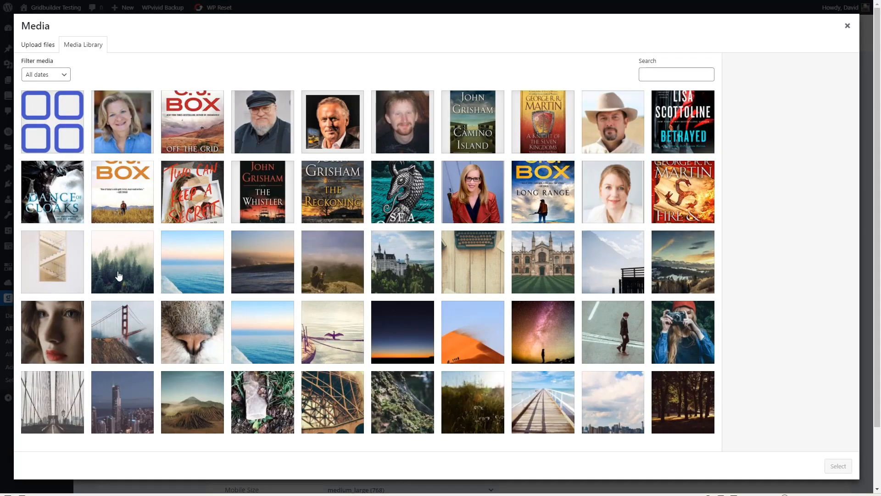
pyautogui.click(53, 262)
pyautogui.click(839, 467)
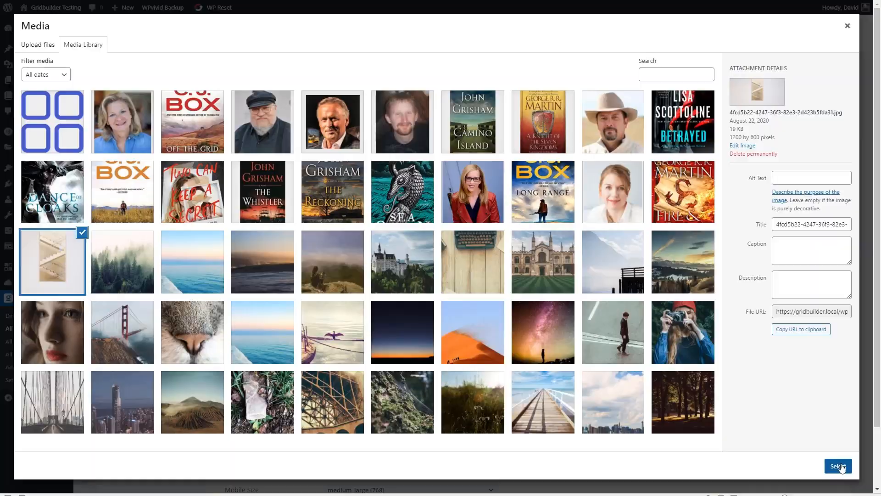
pyautogui.scroll(-2, 508, 282)
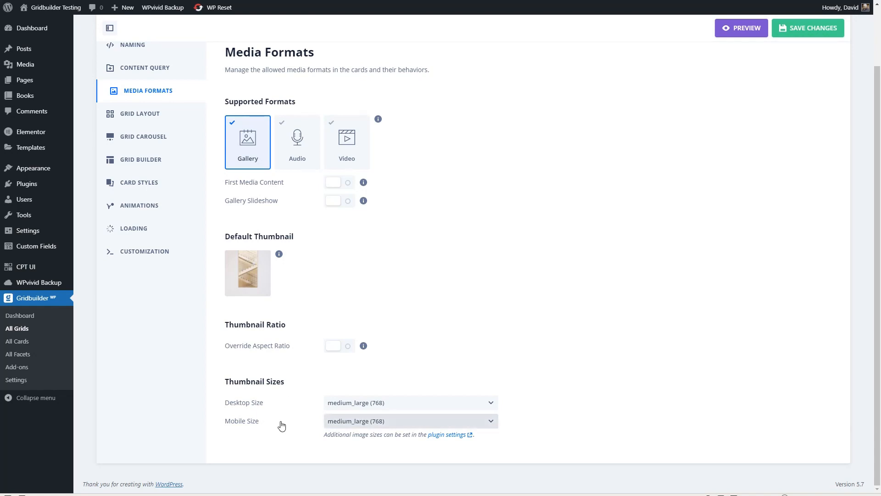
pyautogui.scroll(2, 285, 411)
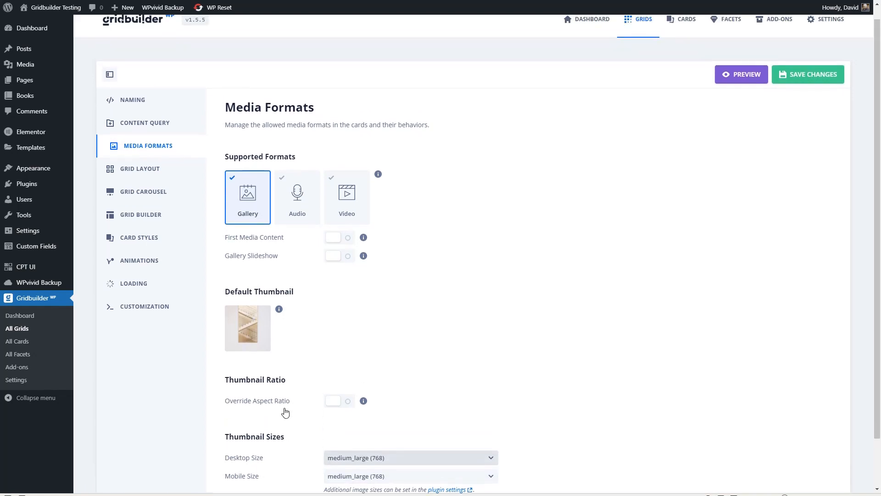
pyautogui.click(791, 92)
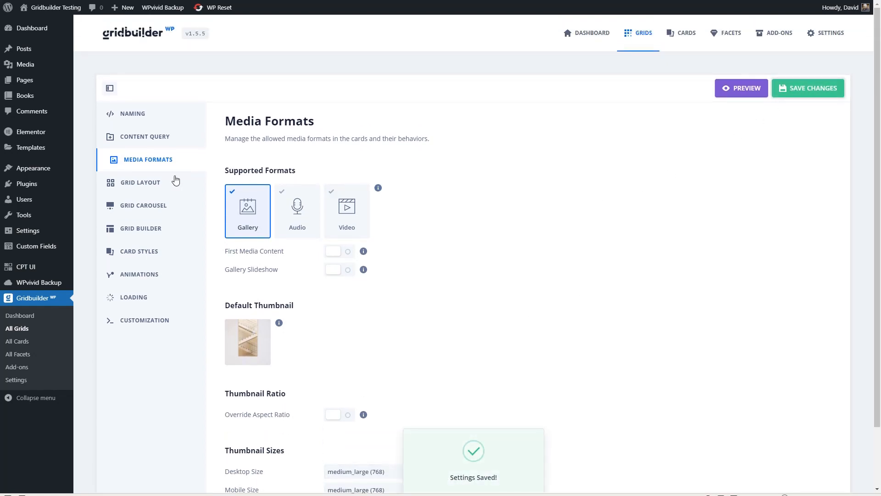
# - Review the grid's layout type, card position and responsivity settings, and save the grid
pyautogui.click(135, 182)
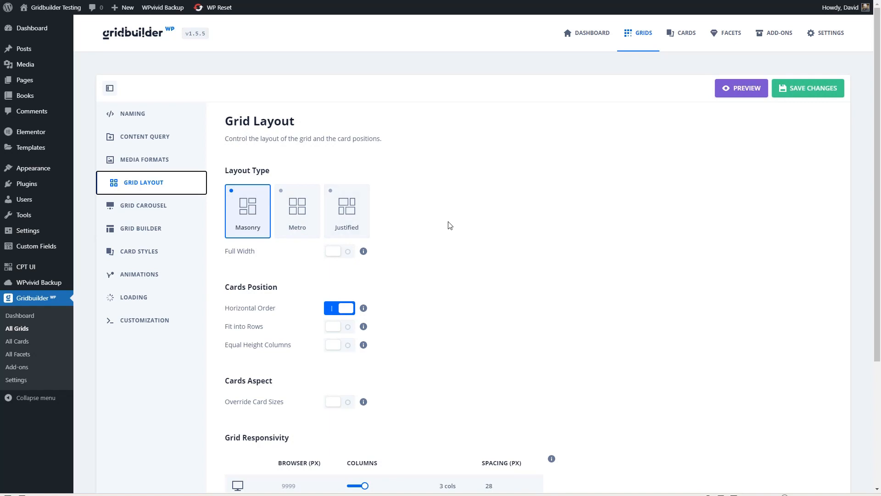
pyautogui.scroll(-3, 450, 225)
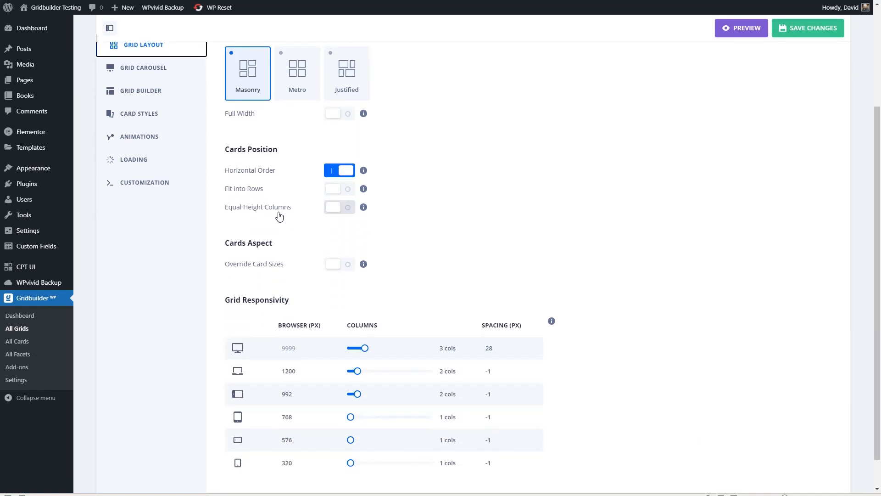
pyautogui.scroll(-1, 454, 229)
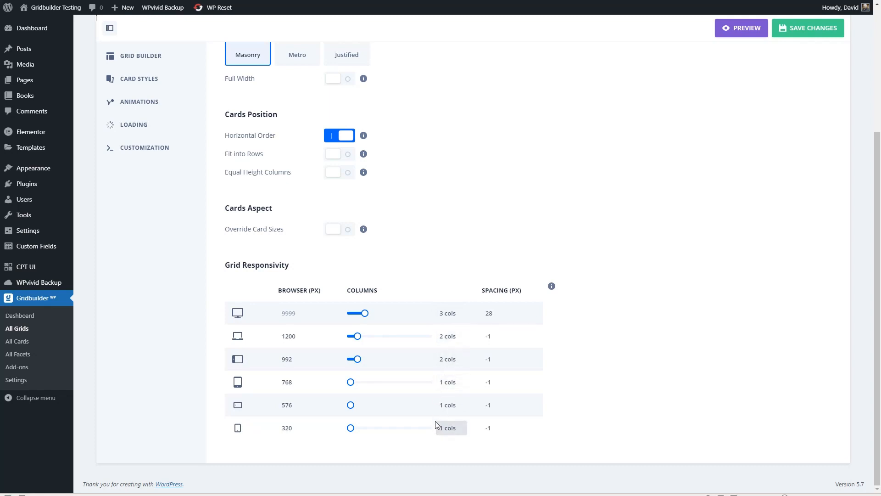
pyautogui.scroll(4, 449, 255)
pyautogui.click(796, 92)
# - Examine the Grid Carousel options and the Grid Builder's available facets and layout drop zones
pyautogui.click(155, 206)
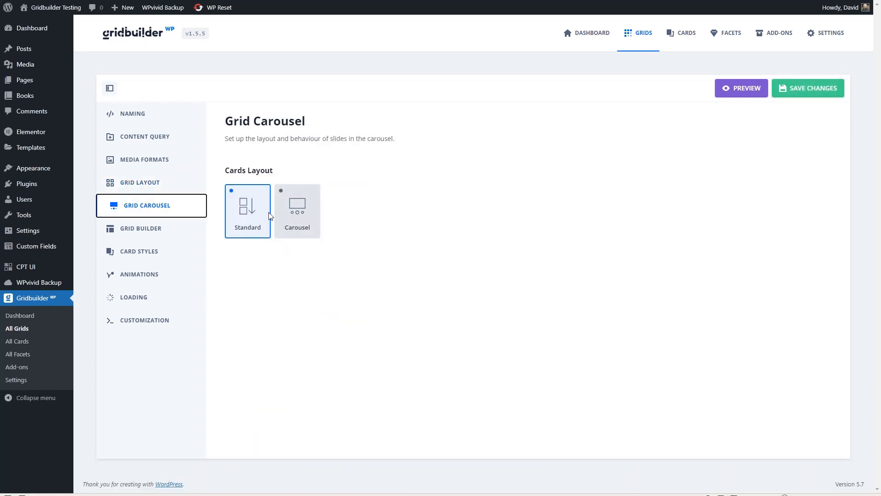
pyautogui.click(168, 232)
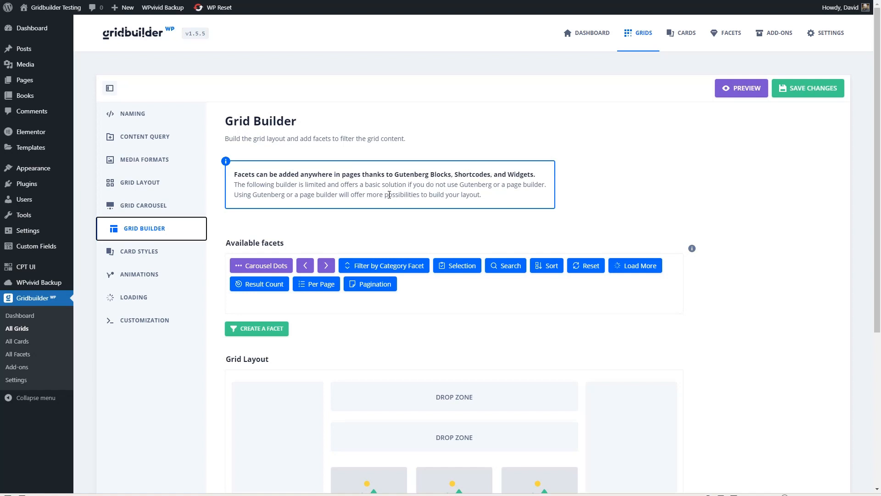
pyautogui.scroll(-2, 397, 213)
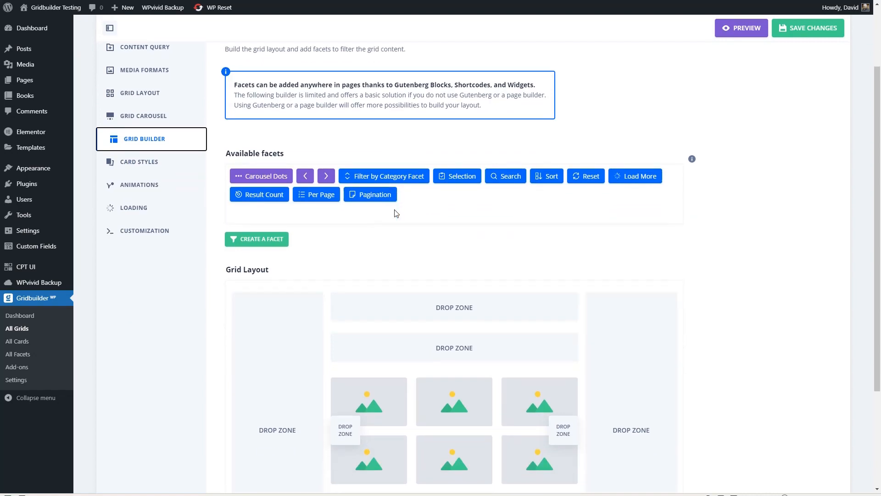
pyautogui.scroll(-1, 397, 214)
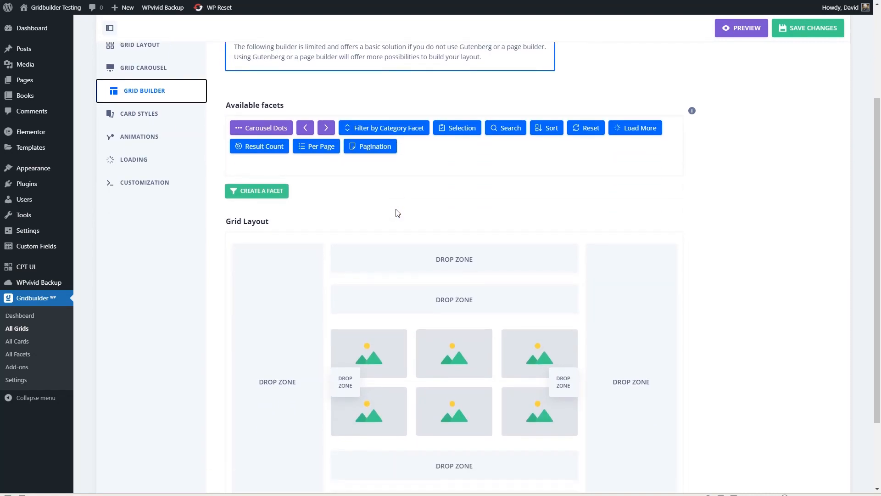
pyautogui.scroll(-2, 395, 200)
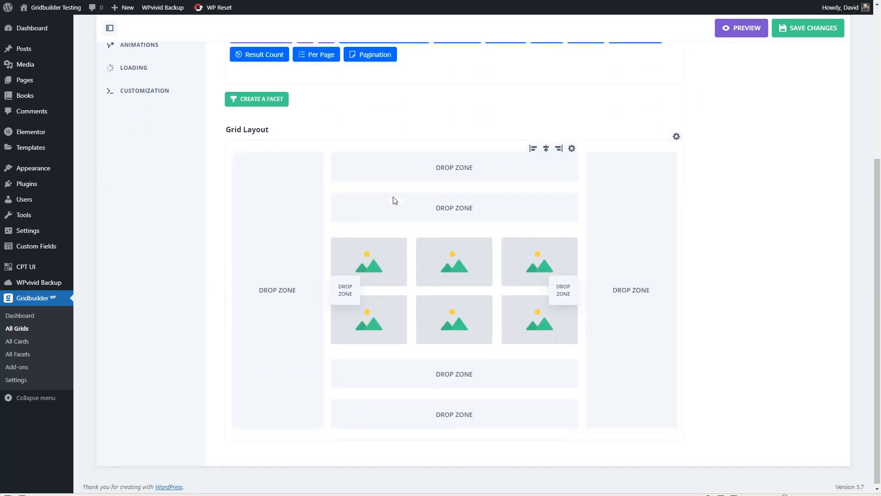
pyautogui.scroll(1, 395, 198)
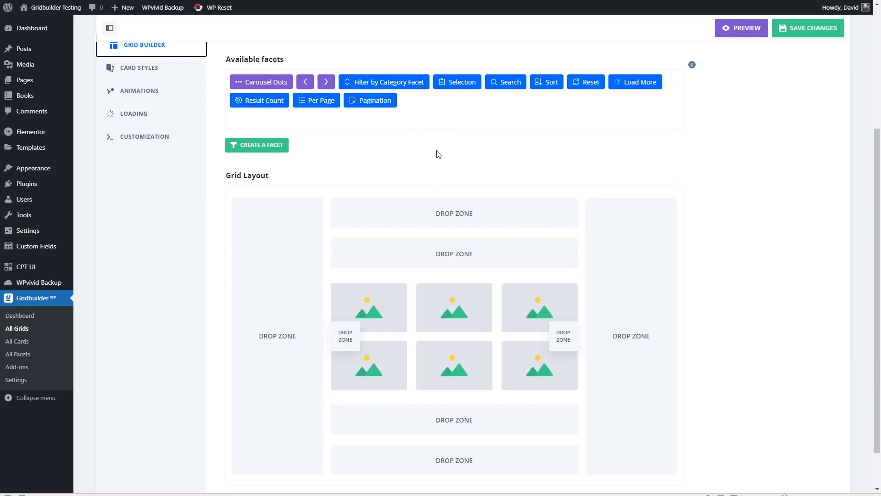
pyautogui.scroll(2, 438, 155)
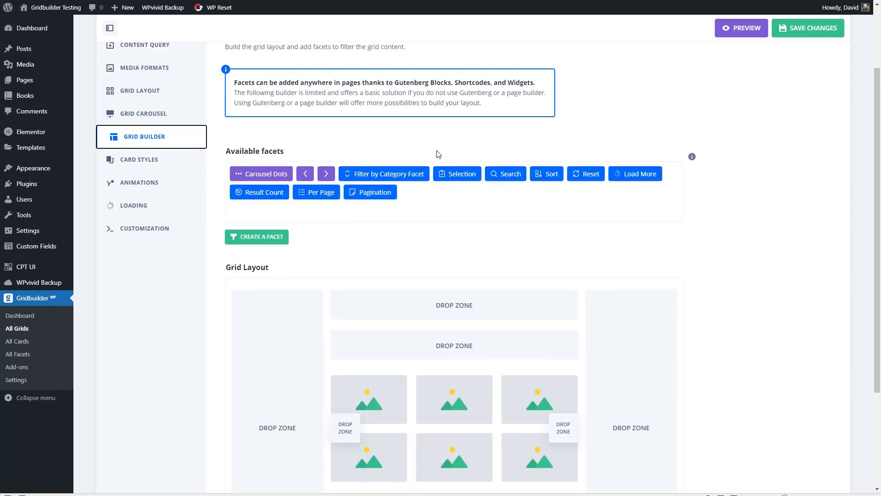
# - Assign "Card for Post Grid" as both the default card and the Posts card in the grid's card styles, and save
pyautogui.click(144, 161)
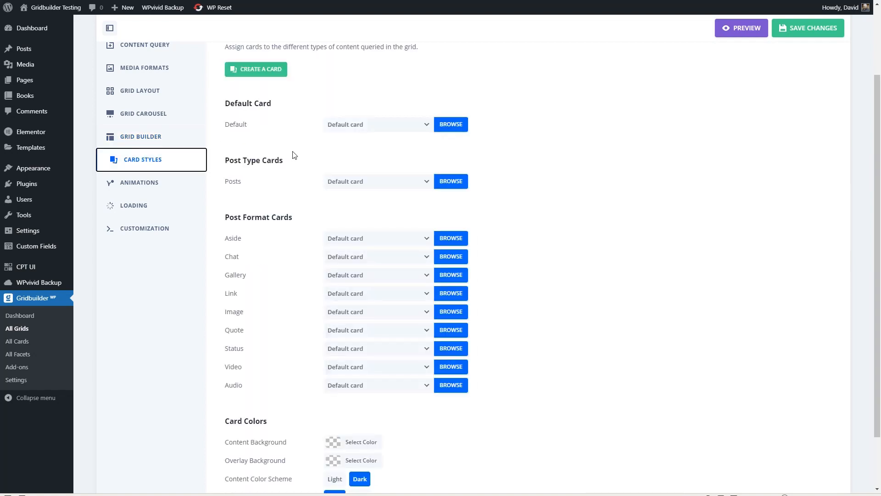
pyautogui.click(427, 128)
pyautogui.write('p')
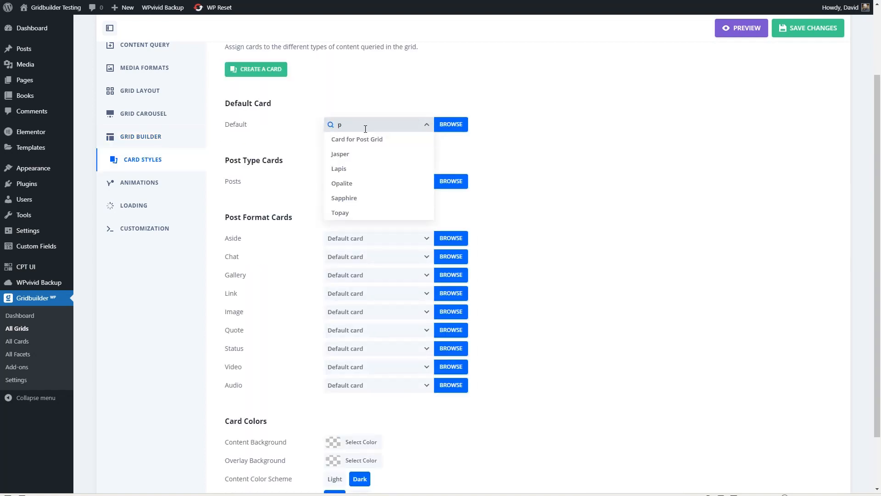
pyautogui.click(360, 139)
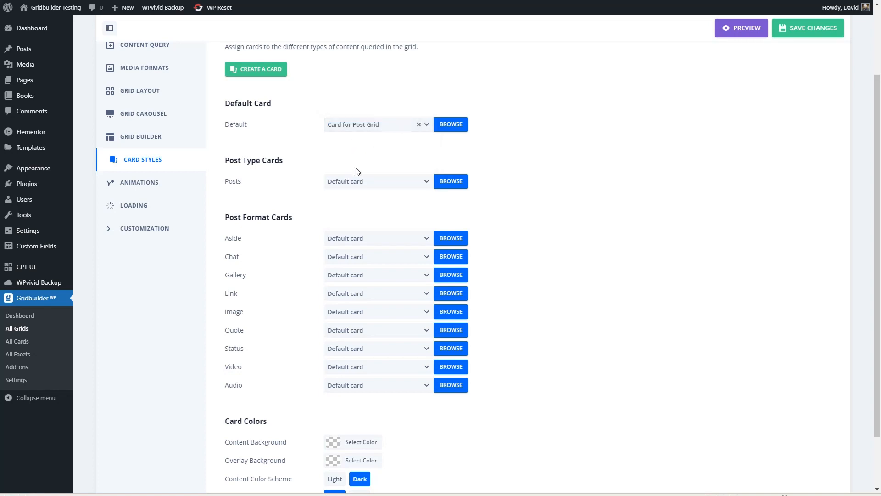
pyautogui.click(356, 185)
pyautogui.write('p')
pyautogui.click(356, 198)
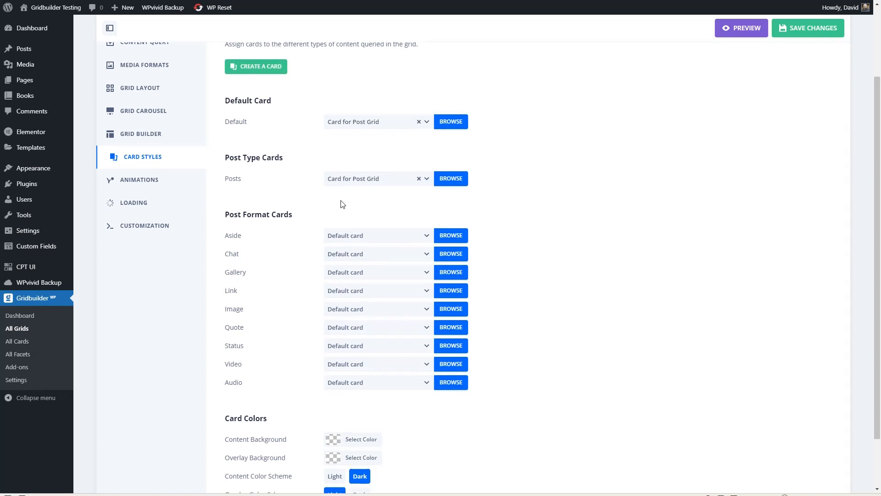
pyautogui.scroll(-1, 303, 179)
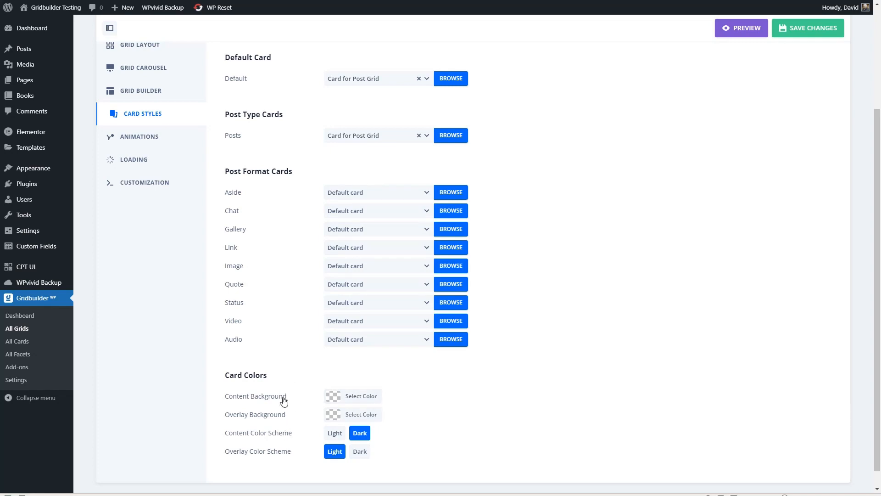
pyautogui.click(808, 29)
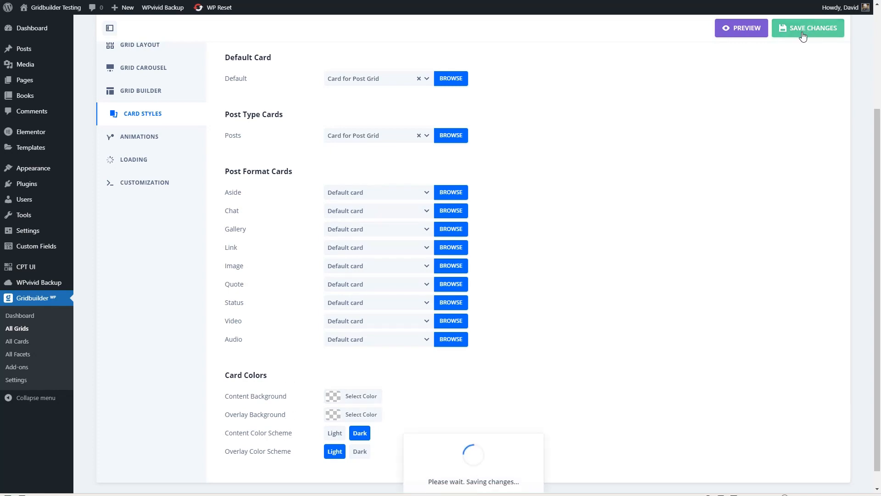
# - Review the grid's animation, loading and customization settings, including the custom CSS and JavaScript areas
pyautogui.click(144, 136)
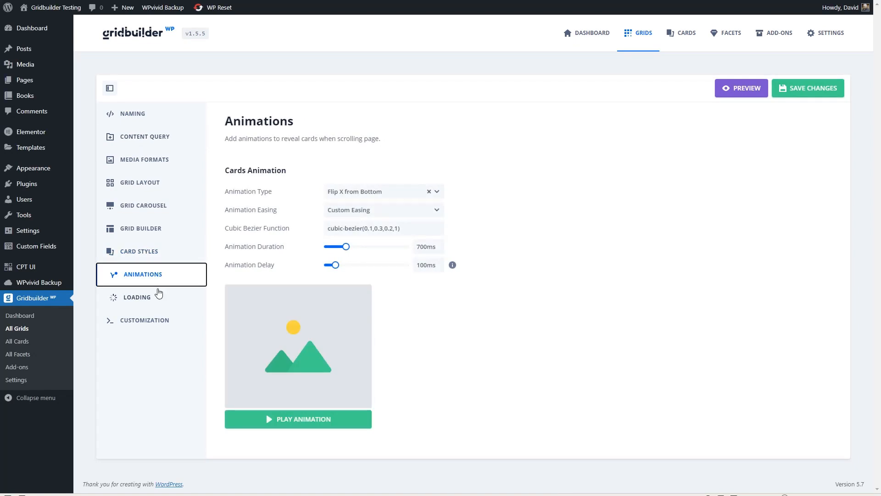
pyautogui.click(134, 299)
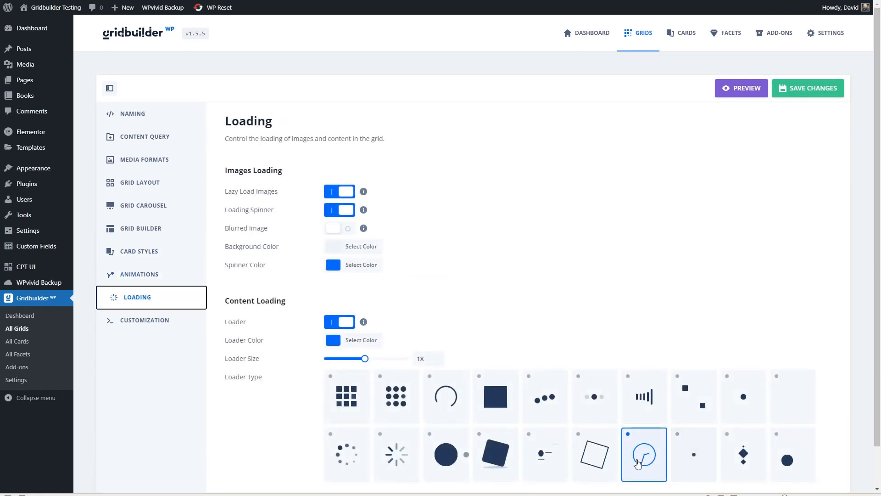
pyautogui.click(136, 321)
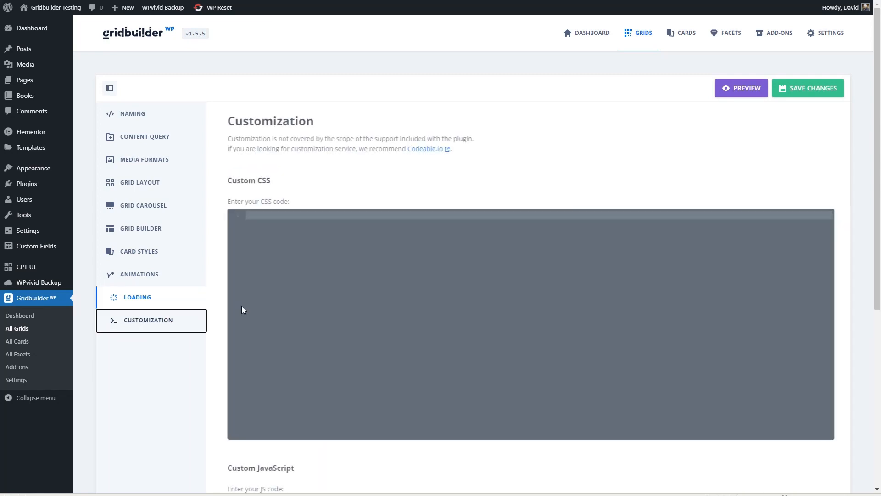
pyautogui.scroll(-3, 322, 286)
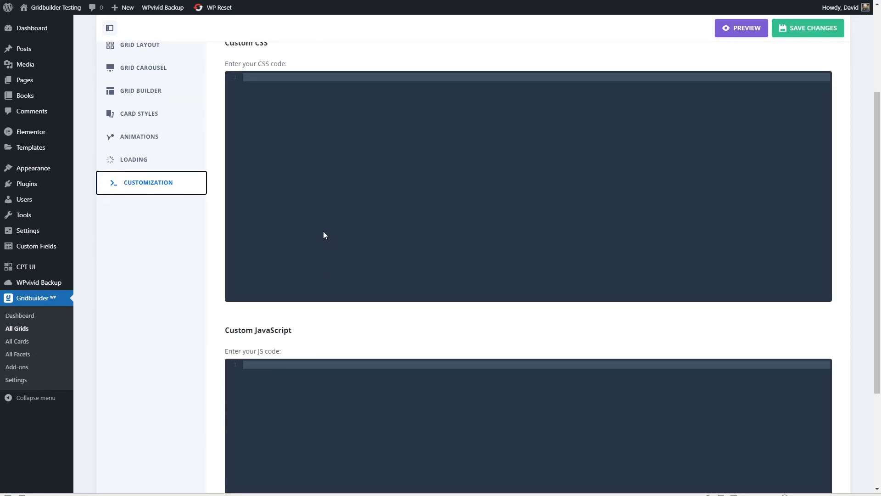
pyautogui.scroll(3, 349, 378)
# - Save the grid and preview its post cards
pyautogui.click(805, 88)
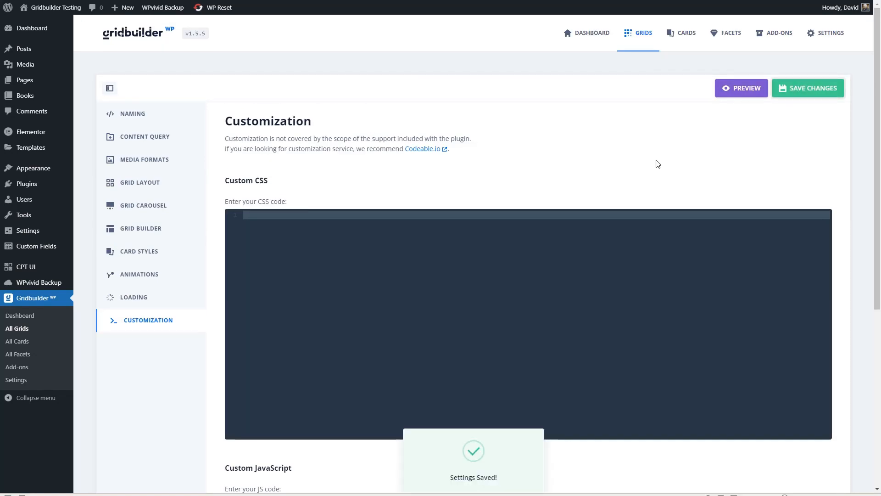
pyautogui.click(730, 88)
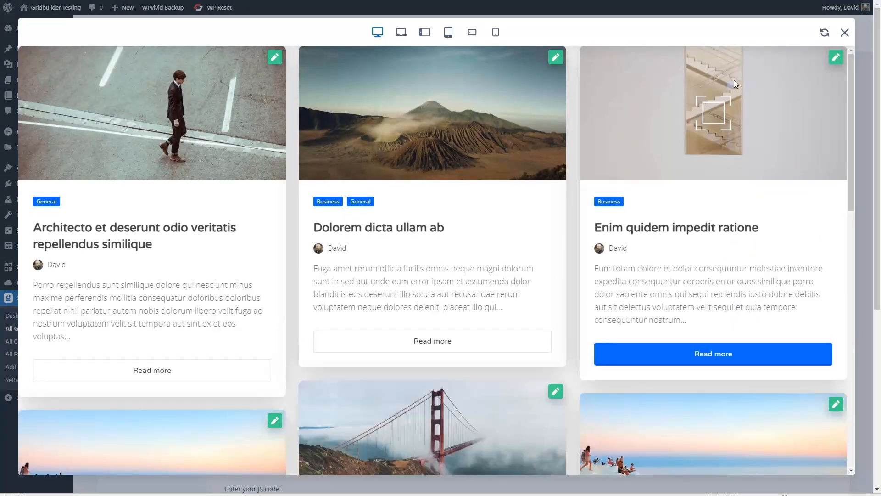
pyautogui.click(846, 32)
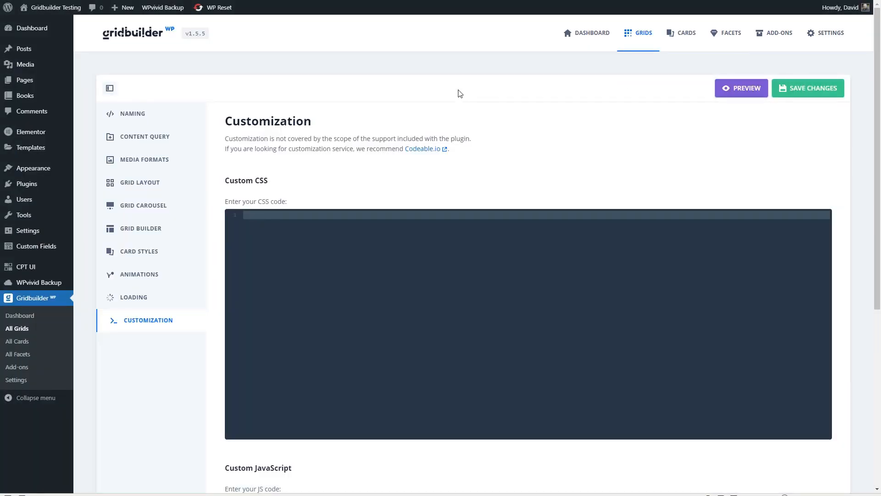
# - Create a page titled "WP Grid Builder Test" and add a Facet block using Filter by Category Facet to filter My Post Grid
pyautogui.moveTo(35, 80)
pyautogui.click(88, 95)
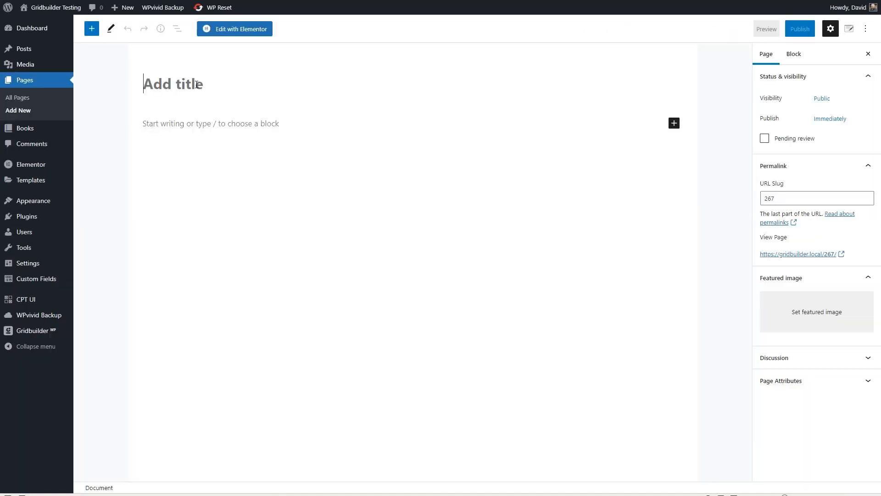
pyautogui.click(674, 123)
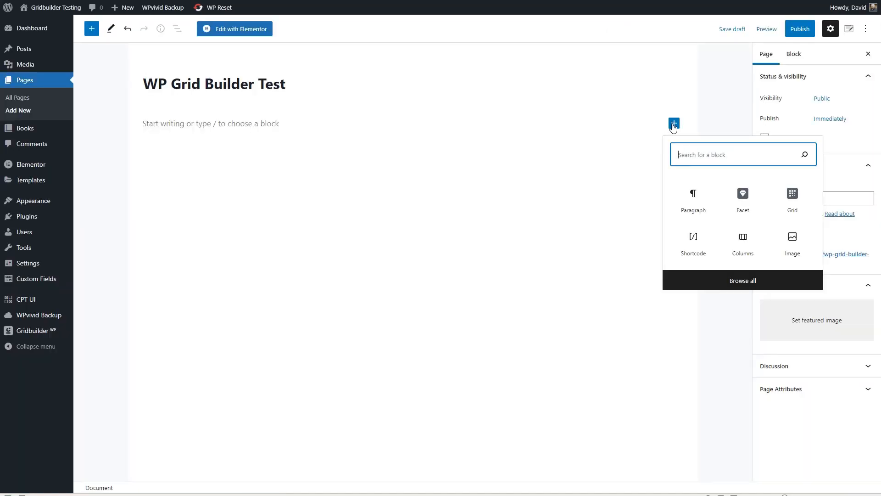
pyautogui.click(744, 202)
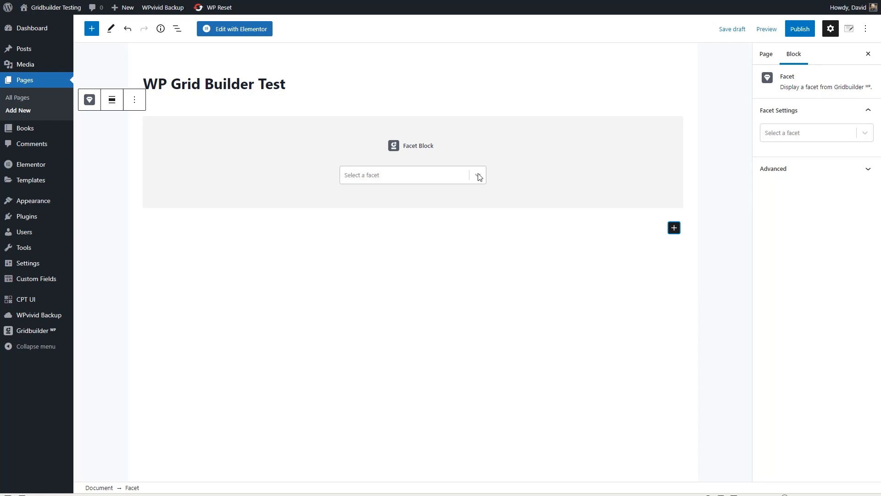
pyautogui.click(478, 175)
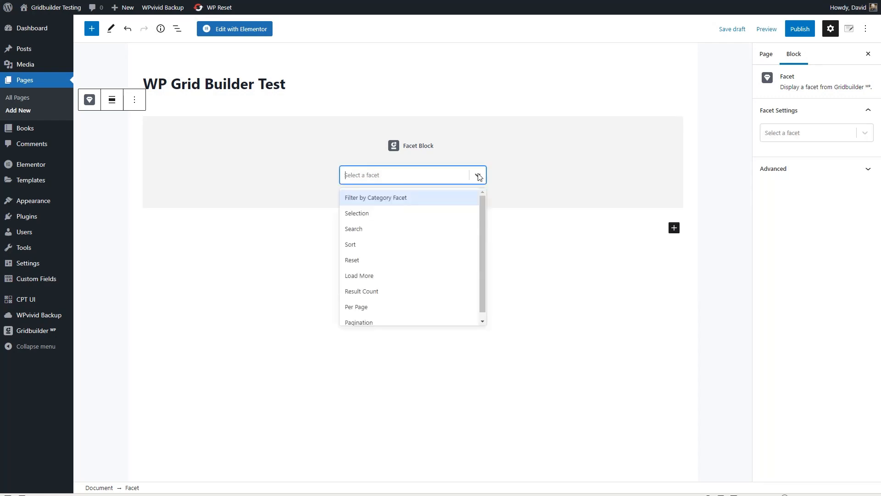
pyautogui.click(383, 197)
pyautogui.click(389, 196)
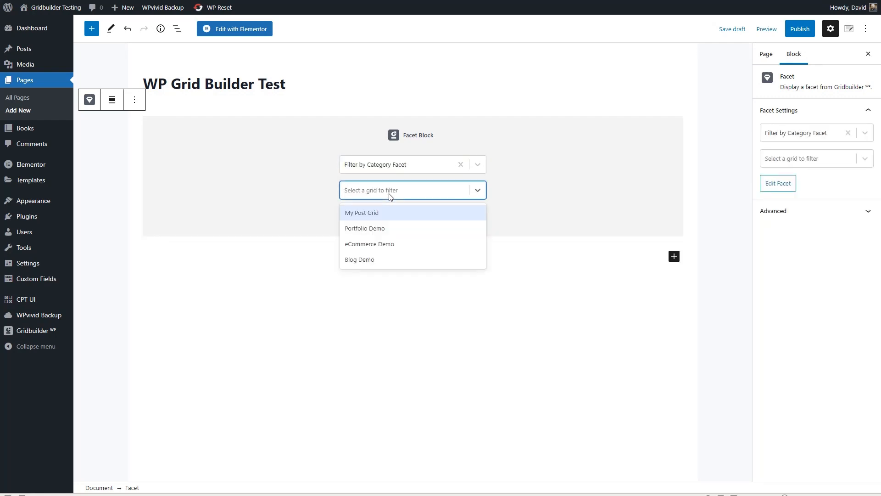
pyautogui.click(384, 214)
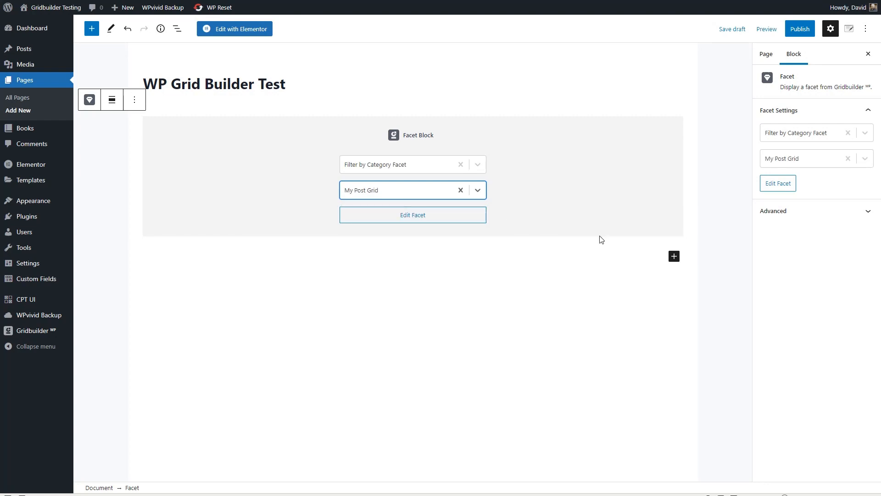
# - Add a Grid block showing My Post Grid below the Facet block and publish the page
pyautogui.click(674, 256)
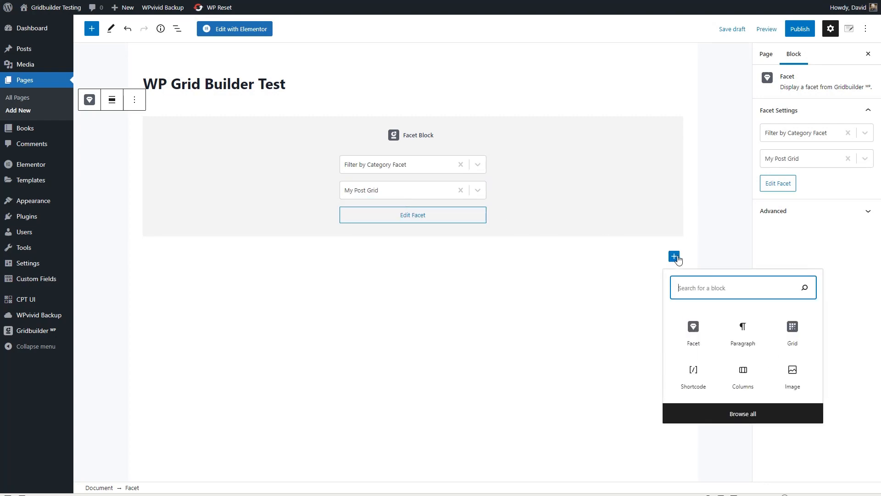
pyautogui.click(792, 329)
pyautogui.click(478, 307)
pyautogui.click(405, 330)
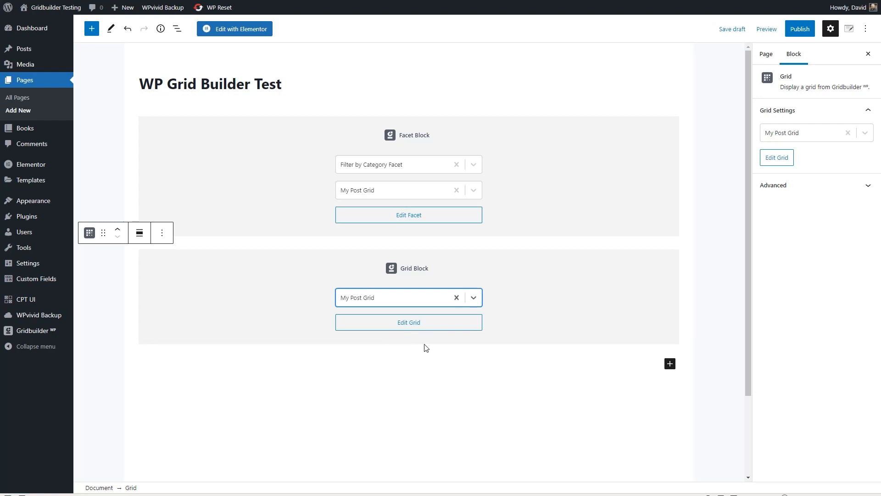
pyautogui.click(798, 29)
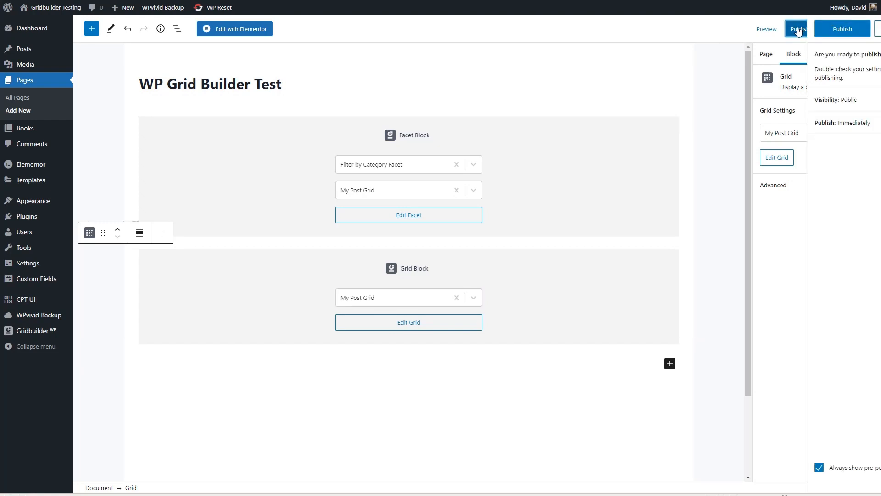
pyautogui.click(781, 29)
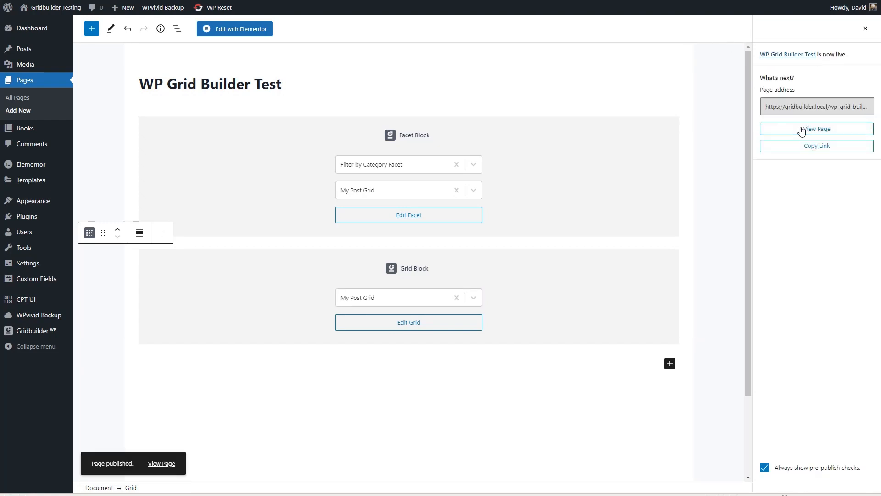
# - View the published page and look over the category filter and post cards
pyautogui.click(808, 129)
pyautogui.scroll(-4, 725, 133)
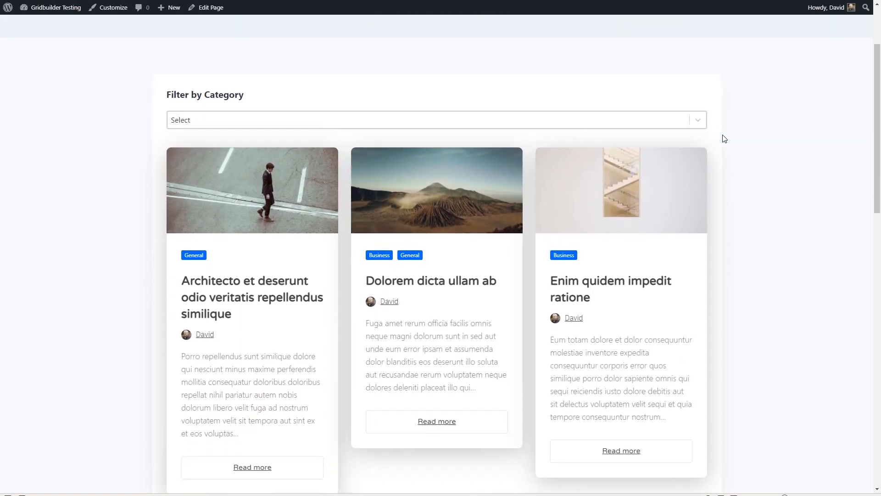
pyautogui.scroll(-3, 724, 139)
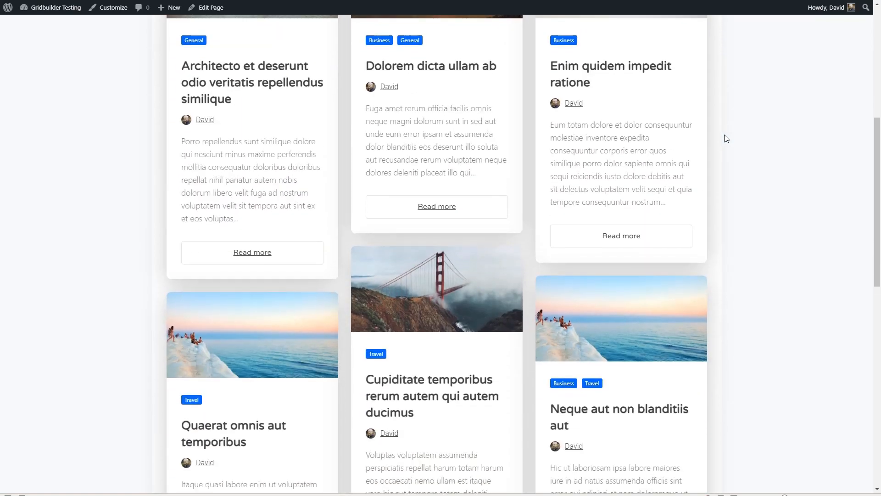
pyautogui.scroll(7, 725, 139)
pyautogui.scroll(-2, 727, 139)
# - Filter the posts on the page by the Personal category and check the filtered cards
pyautogui.click(410, 137)
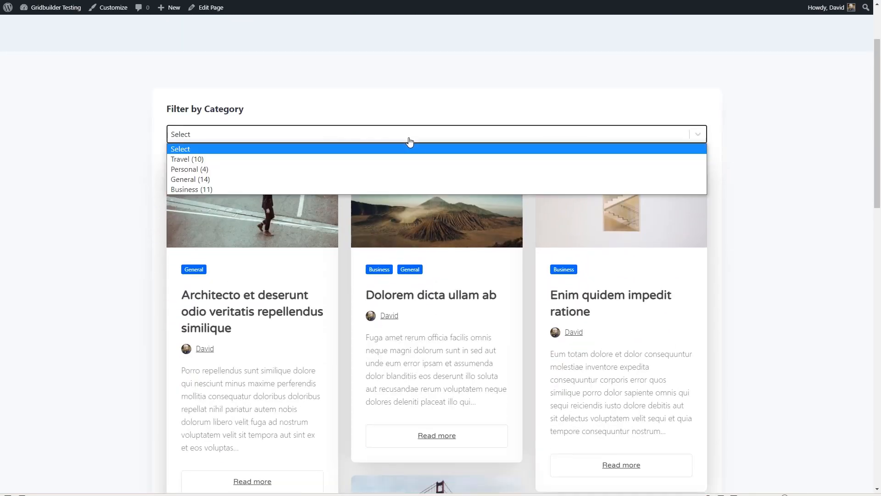
pyautogui.click(212, 170)
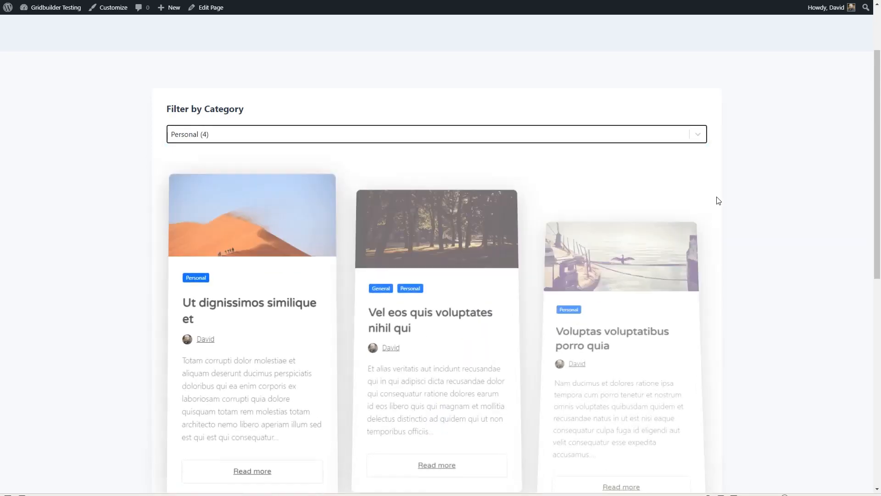
pyautogui.scroll(-4, 719, 200)
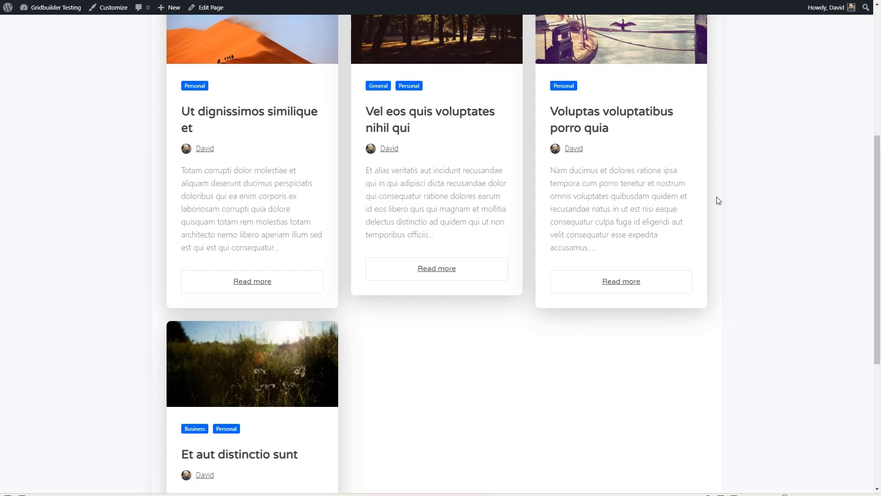
pyautogui.scroll(-4, 718, 200)
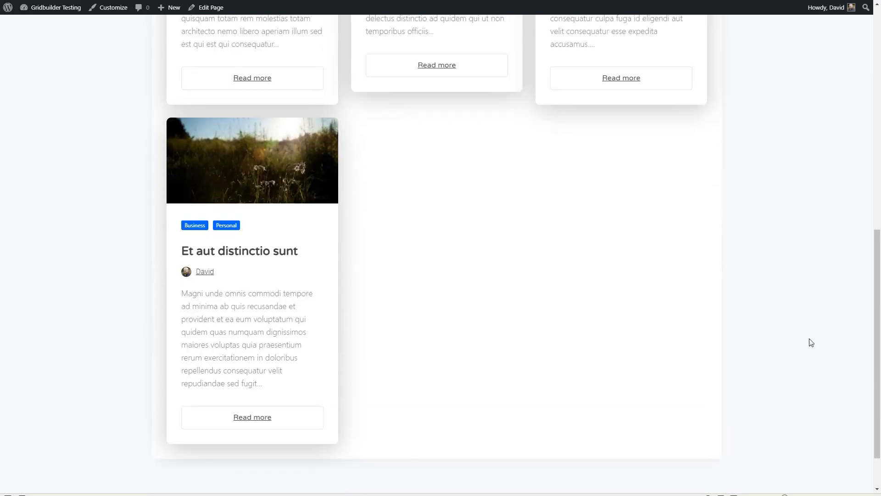
pyautogui.scroll(8, 810, 343)
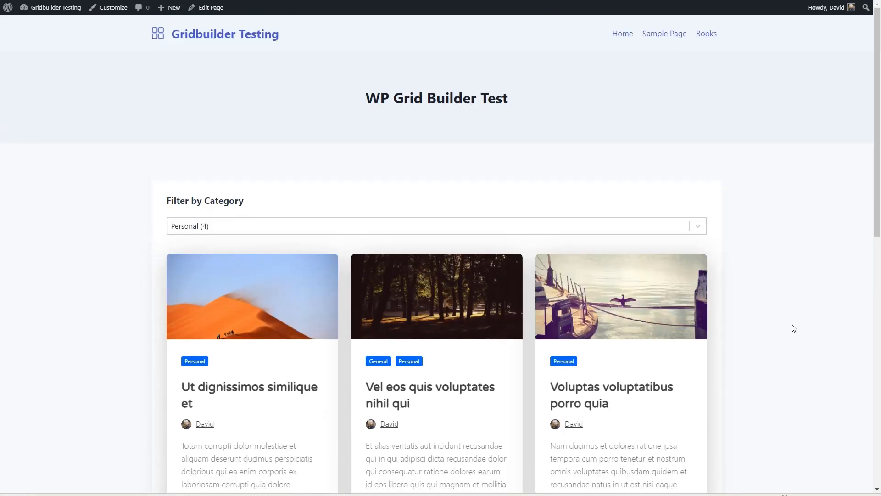
# - Clear the category filter and check the full post grid down to the page footer
pyautogui.click(606, 232)
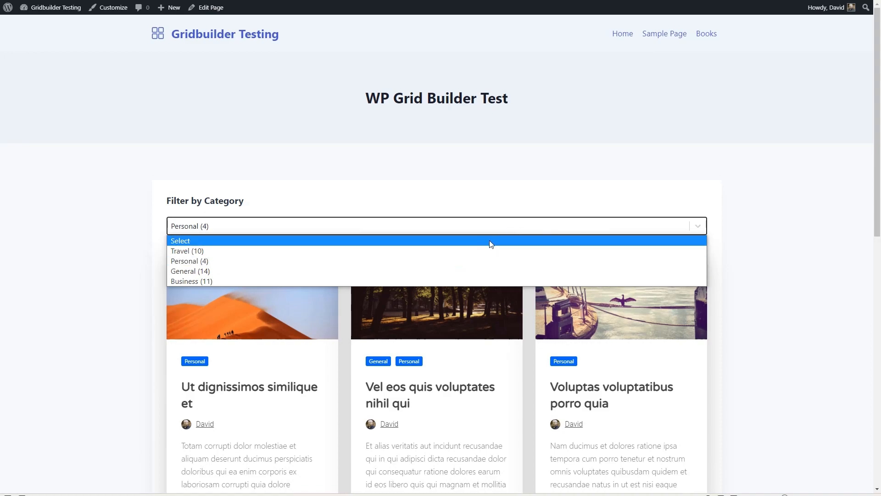
pyautogui.click(489, 240)
pyautogui.scroll(-10, 767, 259)
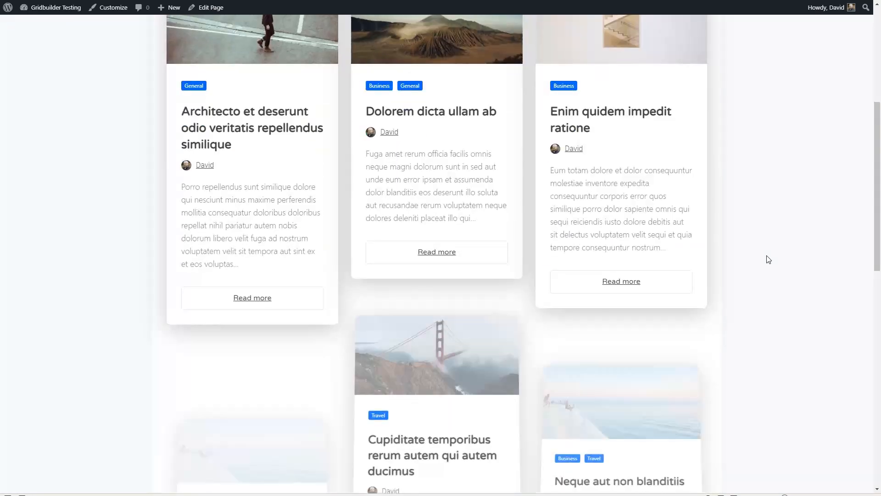
pyautogui.scroll(-6, 769, 260)
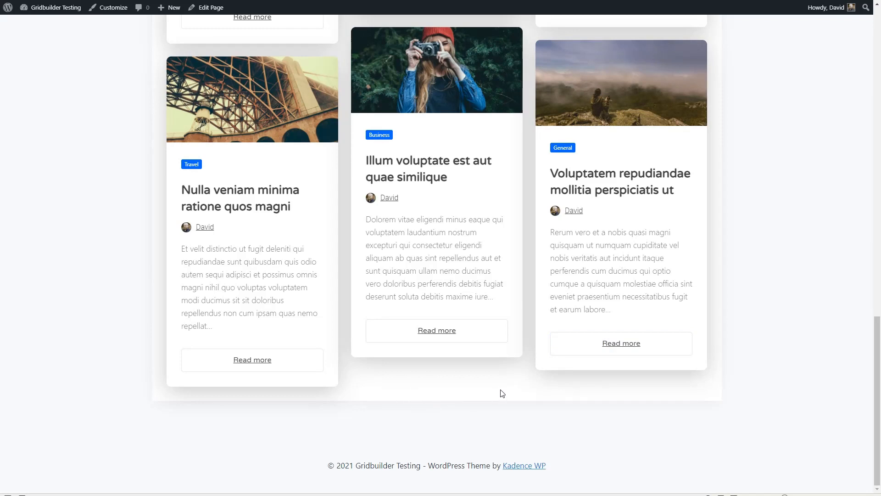
# - Edit My Post Grid to place the Pagination facet, centred, in the first drop zone below the cards, and save the grid
pyautogui.hotkey('ctrl', 'shift', 'Tab')
pyautogui.moveTo(36, 337)
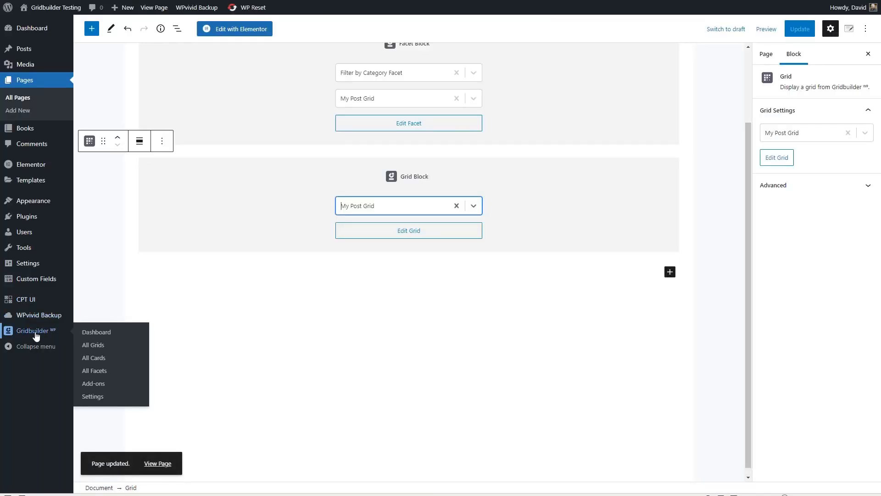
pyautogui.click(93, 345)
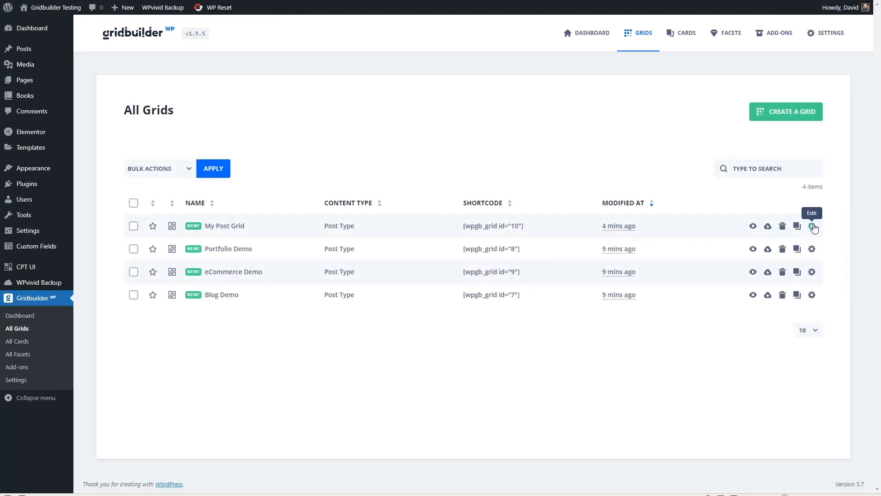
pyautogui.click(812, 226)
pyautogui.click(143, 232)
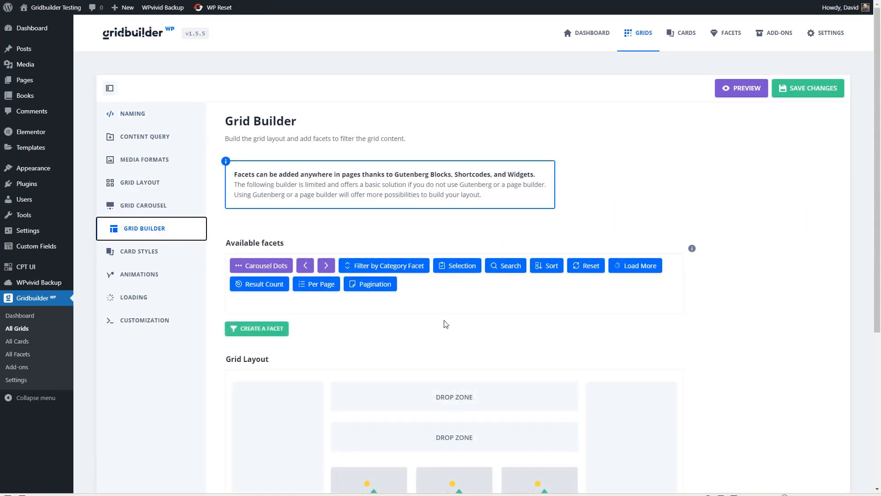
pyautogui.scroll(-4, 443, 321)
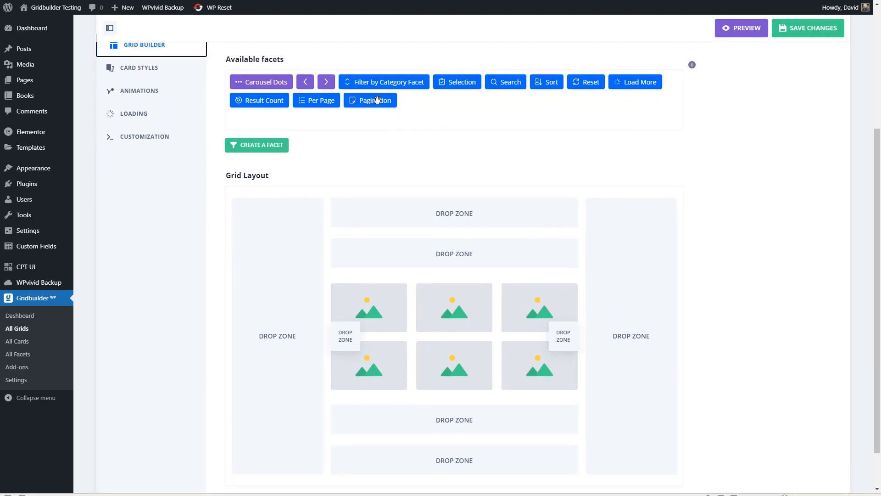
pyautogui.moveTo(375, 101); pyautogui.dragTo(459, 419)
pyautogui.click(546, 401)
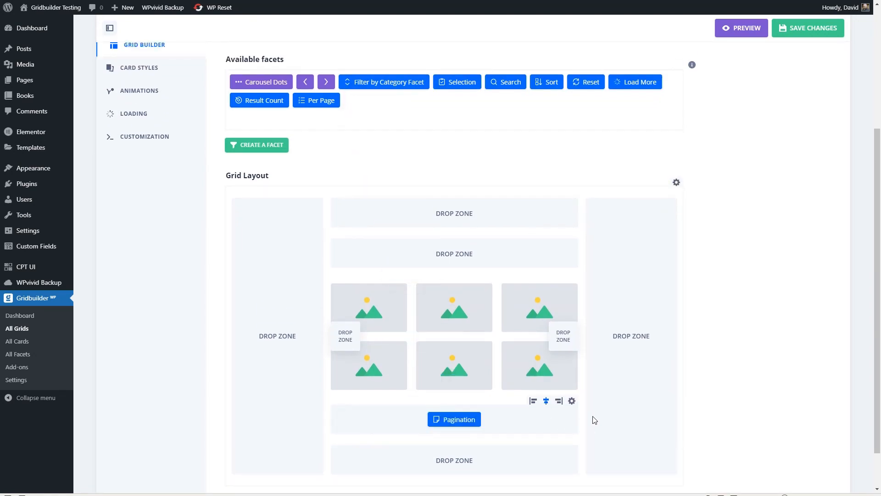
pyautogui.click(802, 36)
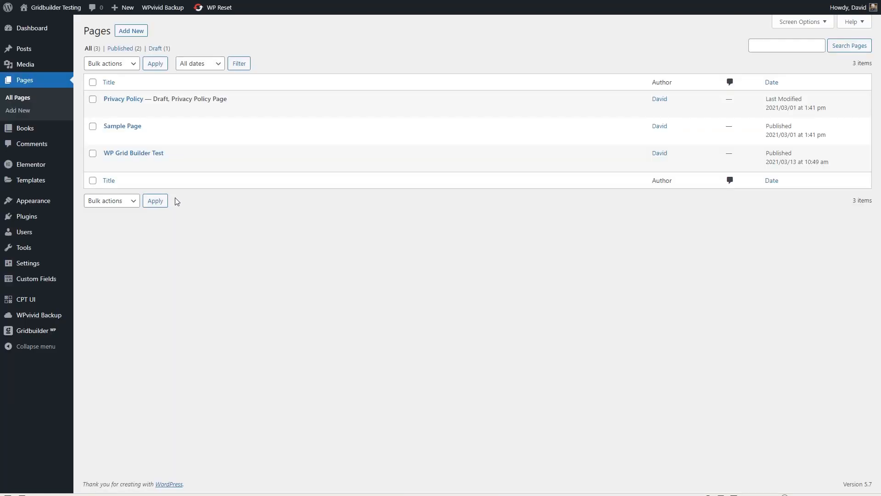
# - View the WP Grid Builder Test page and check the pagination below the post grid
pyautogui.click(171, 164)
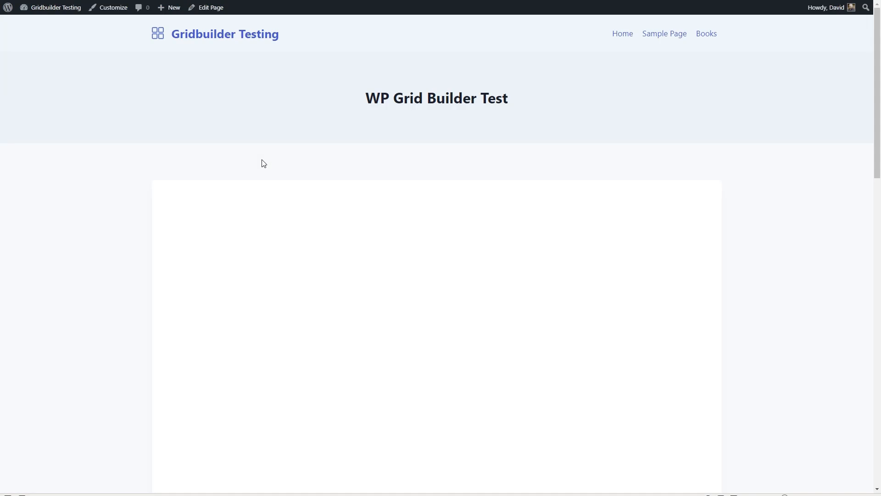
pyautogui.scroll(-10, 260, 167)
pyautogui.scroll(-10, 261, 169)
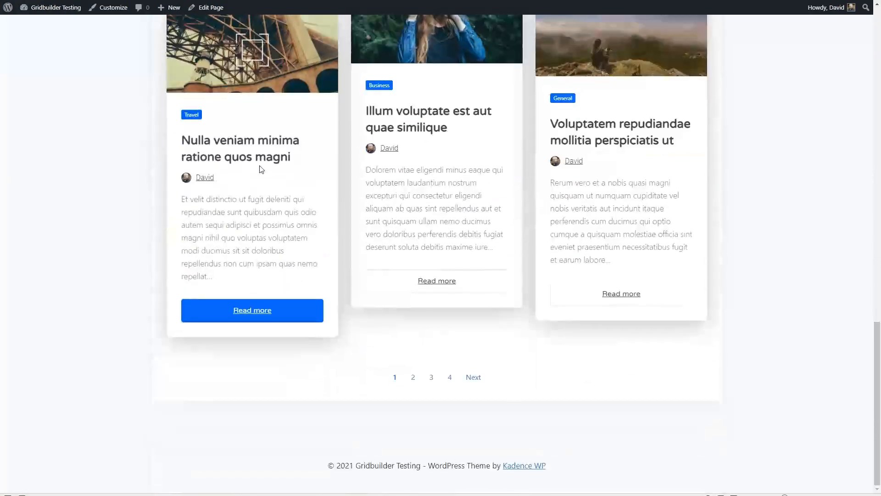
# - Enable Render Blocks in Editor in the Gridbuilder general settings and save the changes
pyautogui.scroll(15, 325, 364)
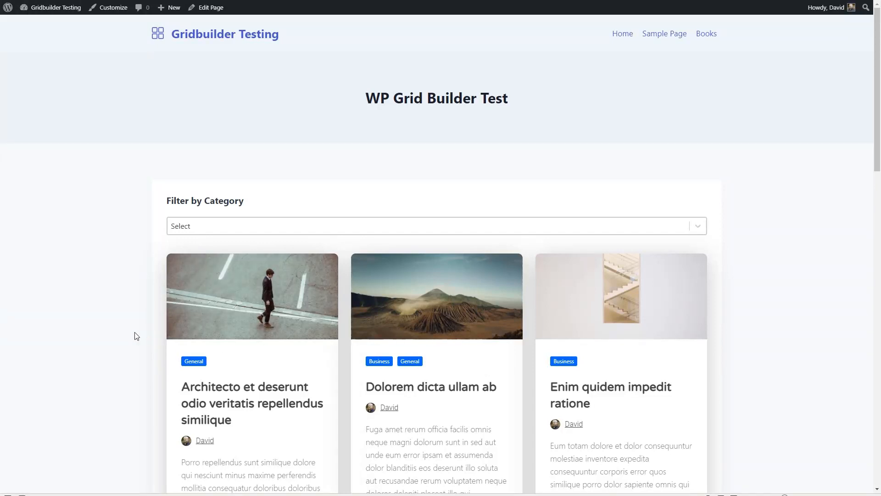
pyautogui.moveTo(59, 8)
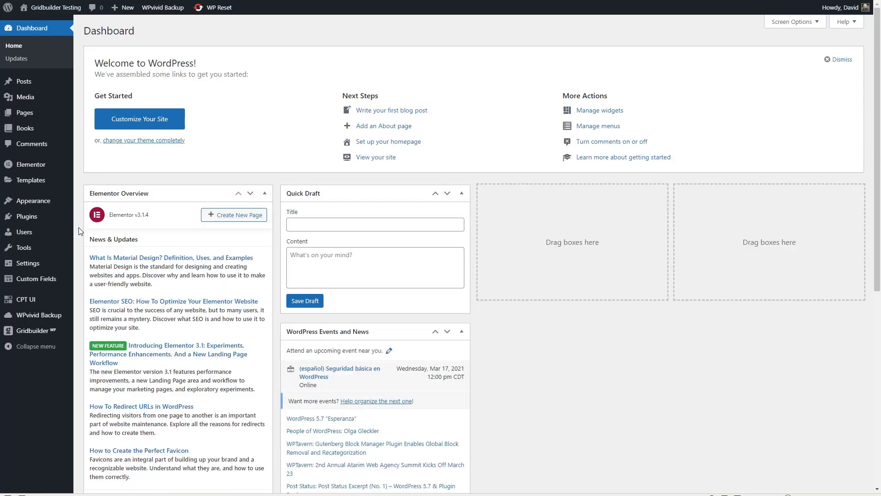
pyautogui.moveTo(34, 331)
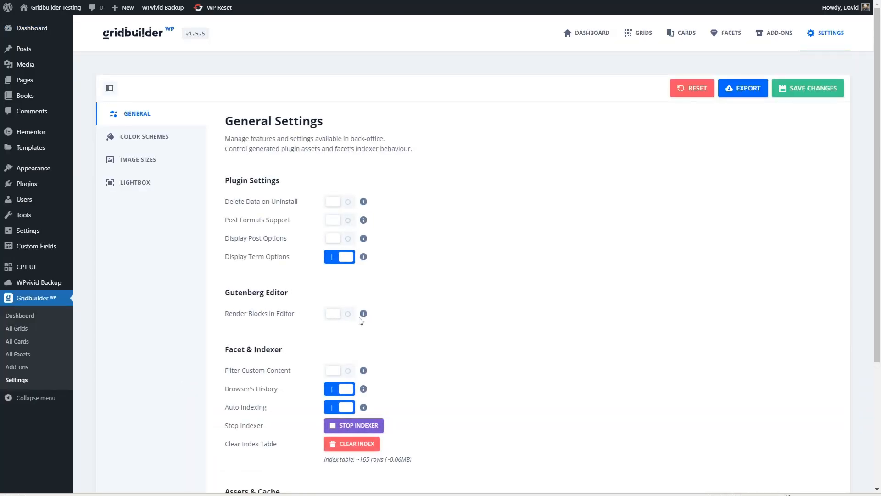
pyautogui.click(349, 316)
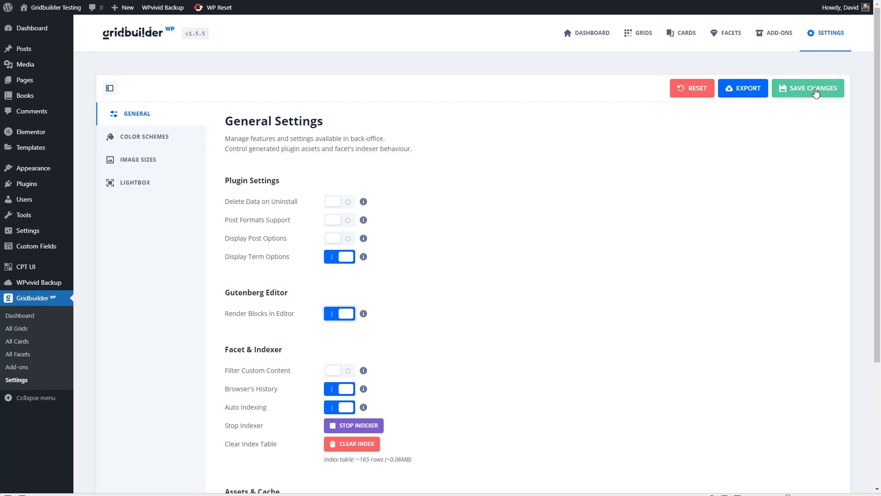
pyautogui.click(795, 87)
# - Open the WP Grid Builder Test page for editing and check how the grid, category filter and pagination render in the editor
pyautogui.click(28, 82)
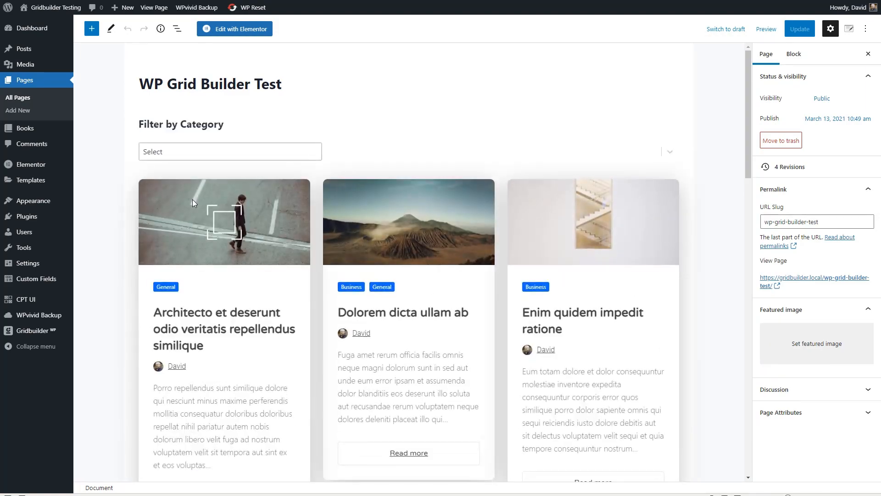
pyautogui.scroll(-9, 321, 216)
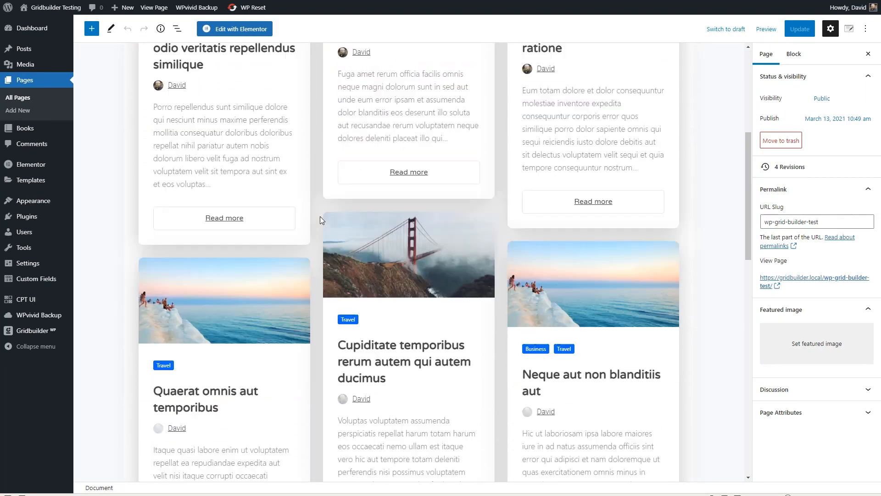
pyautogui.scroll(-8, 320, 217)
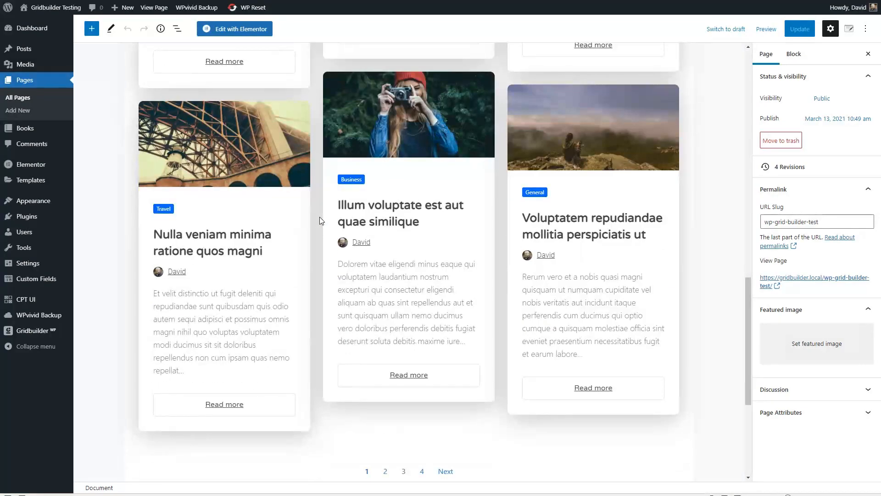
pyautogui.scroll(12, 320, 216)
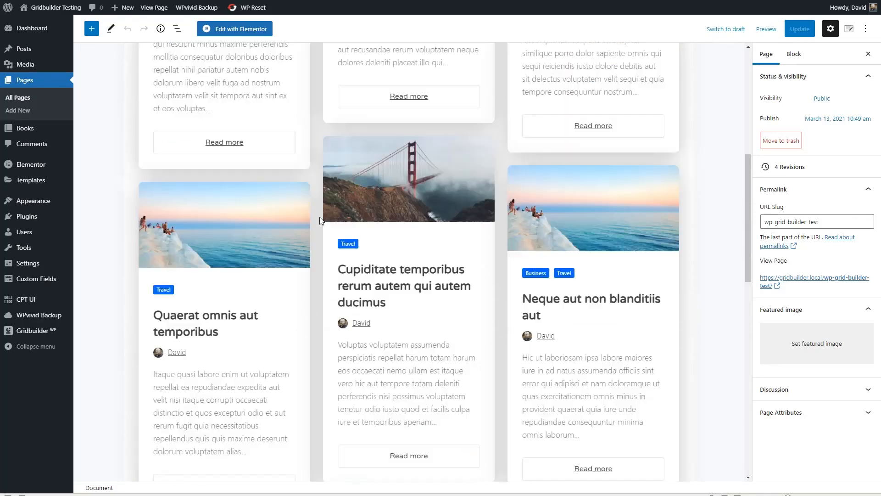
pyautogui.scroll(5, 319, 216)
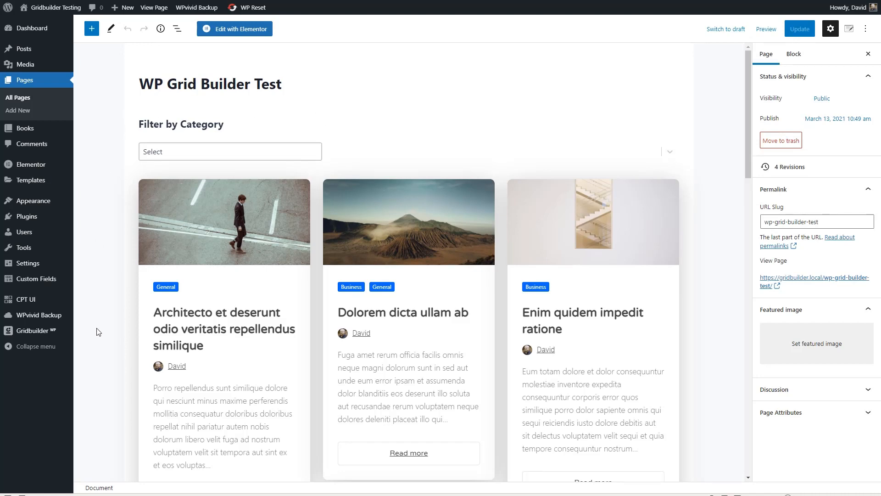
# - Install the Elementor add-on for WP Grid Builder
pyautogui.moveTo(46, 338)
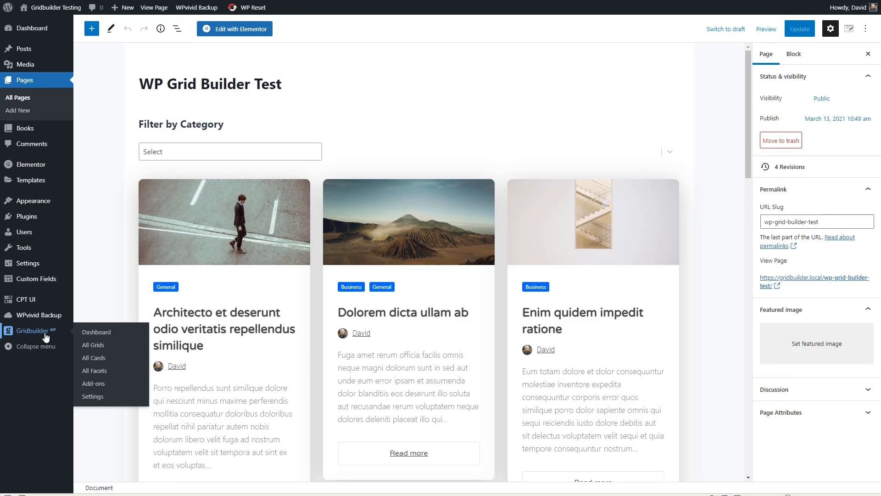
pyautogui.click(88, 385)
pyautogui.scroll(-3, 530, 337)
pyautogui.click(477, 359)
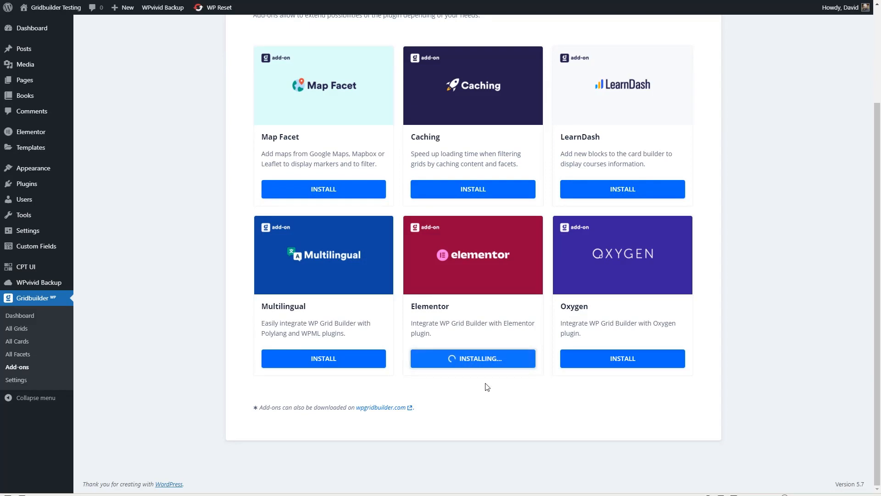
# - Create and publish a new page titled Elementor Test, and open it for editing with Elementor
pyautogui.moveTo(49, 80)
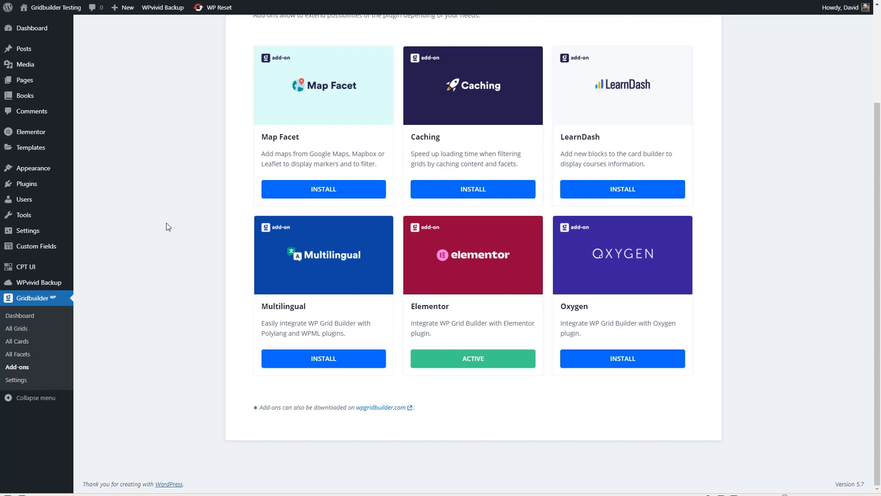
pyautogui.write('Elementor Test')
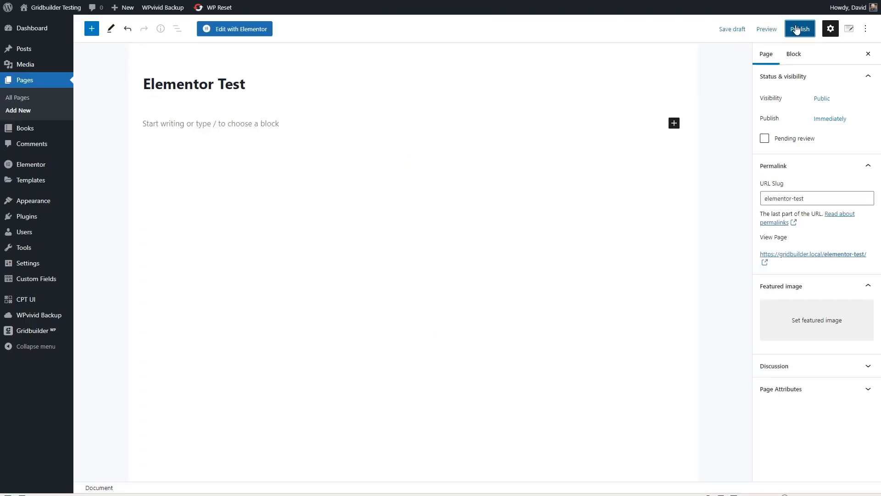
pyautogui.click(797, 30)
pyautogui.click(797, 28)
pyautogui.click(242, 32)
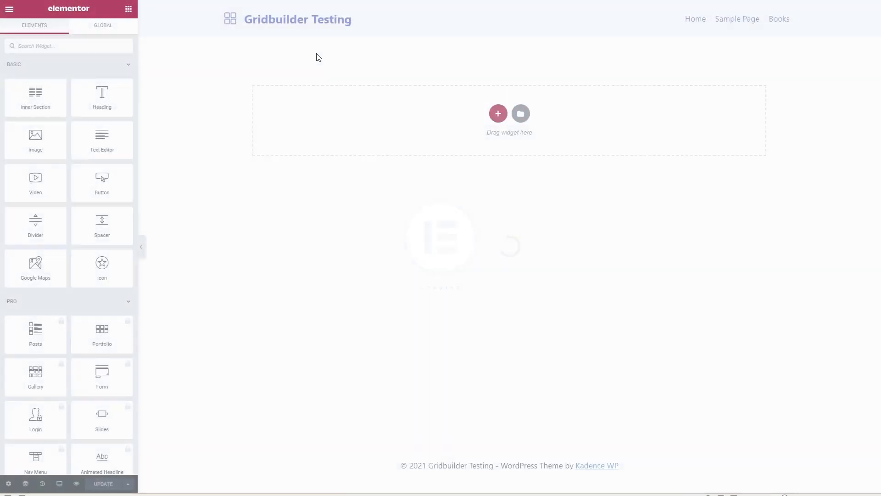
# - Add a WP Grid Builder Facet widget to the page, using Filter by Category Facet to filter My Post Grid
pyautogui.click(55, 67)
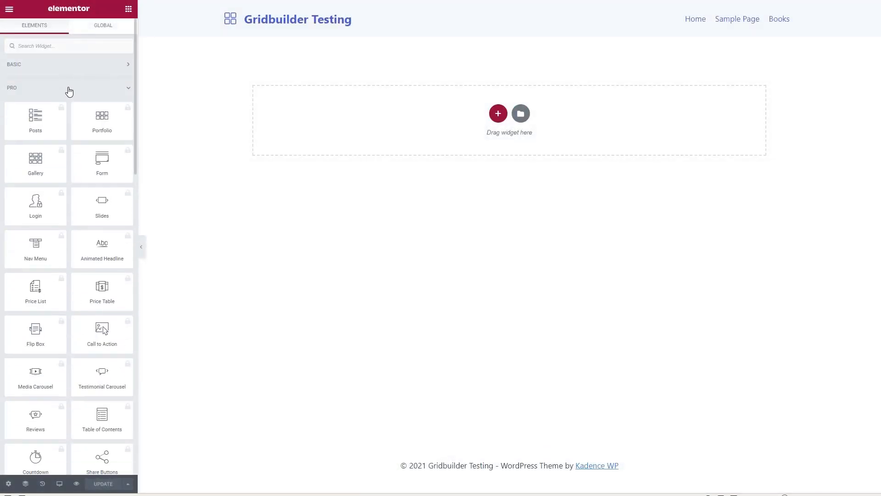
pyautogui.click(69, 90)
pyautogui.click(74, 115)
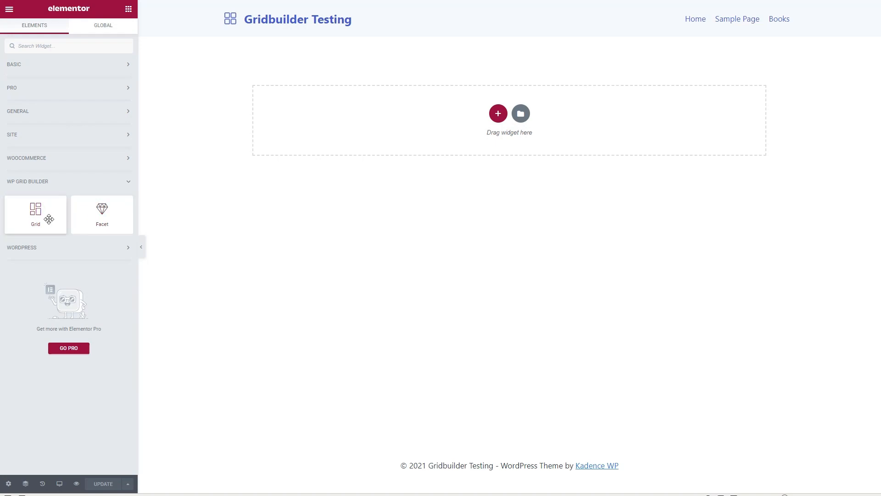
pyautogui.moveTo(89, 221); pyautogui.dragTo(342, 124)
pyautogui.click(77, 95)
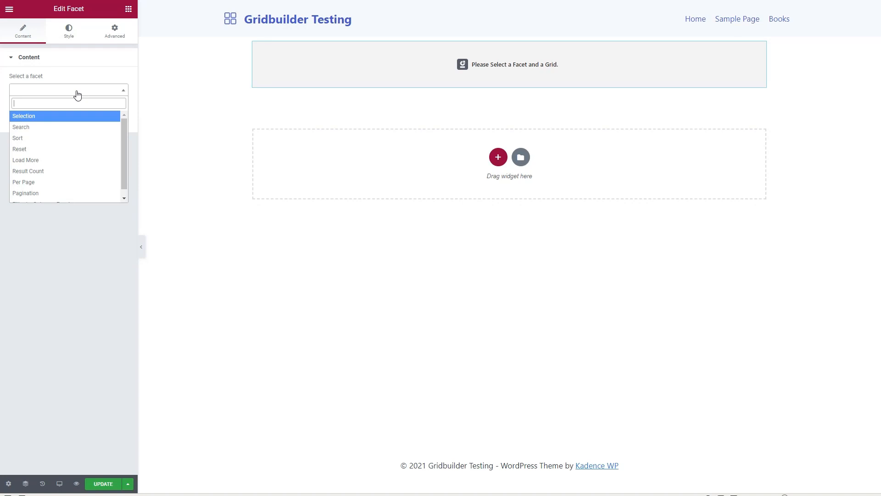
pyautogui.scroll(-1, 57, 202)
pyautogui.click(56, 197)
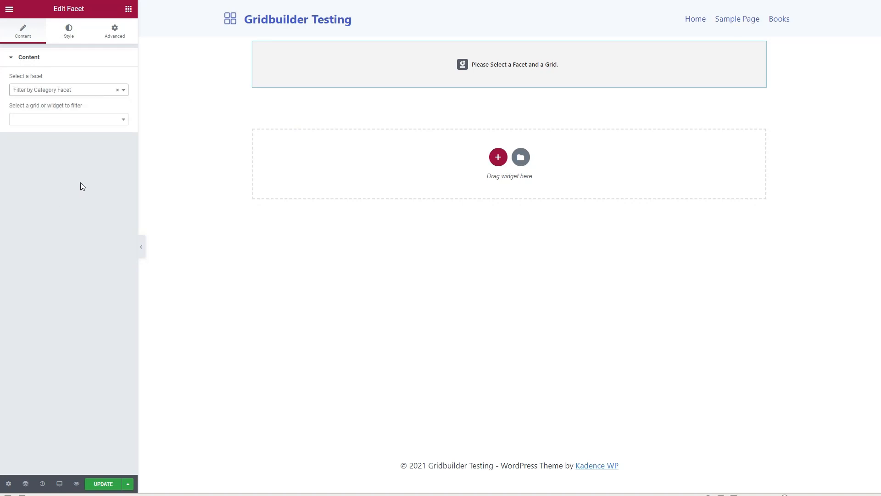
pyautogui.click(79, 118)
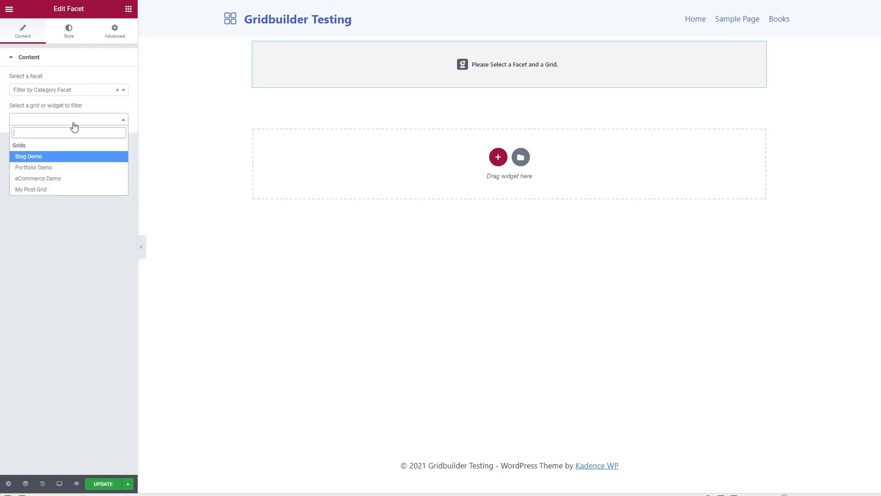
pyautogui.click(44, 189)
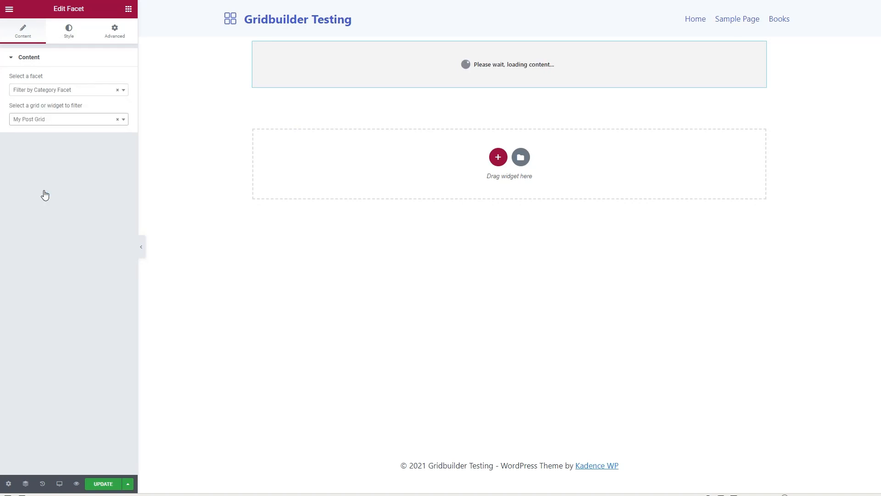
# - Add a WP Grid Builder Grid widget below the category filter, set it to My Post Grid, and update the page
pyautogui.click(128, 10)
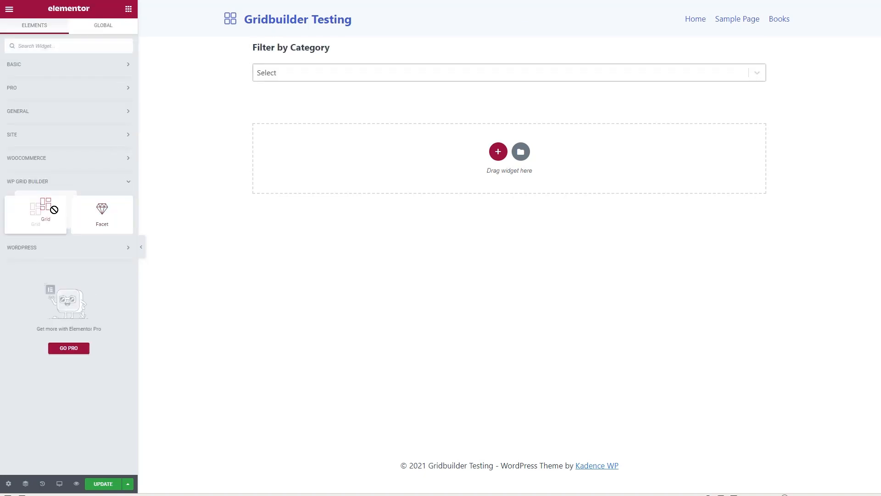
pyautogui.click(48, 211)
pyautogui.click(70, 90)
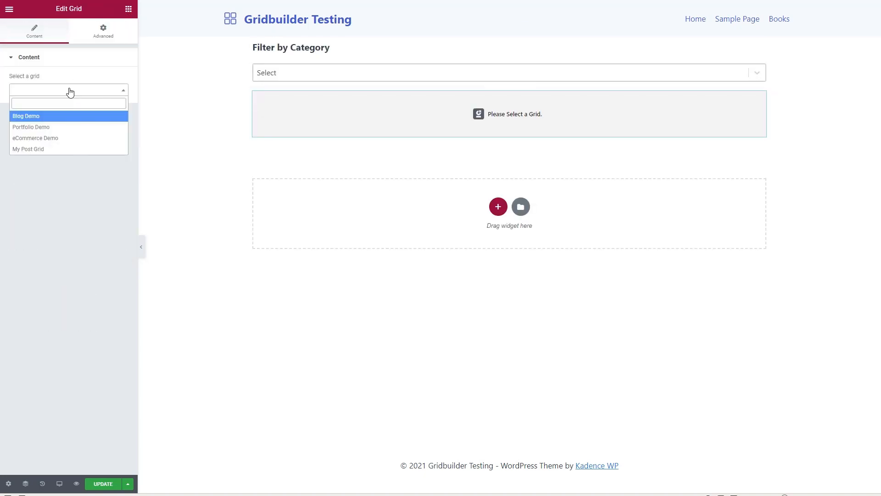
pyautogui.click(43, 148)
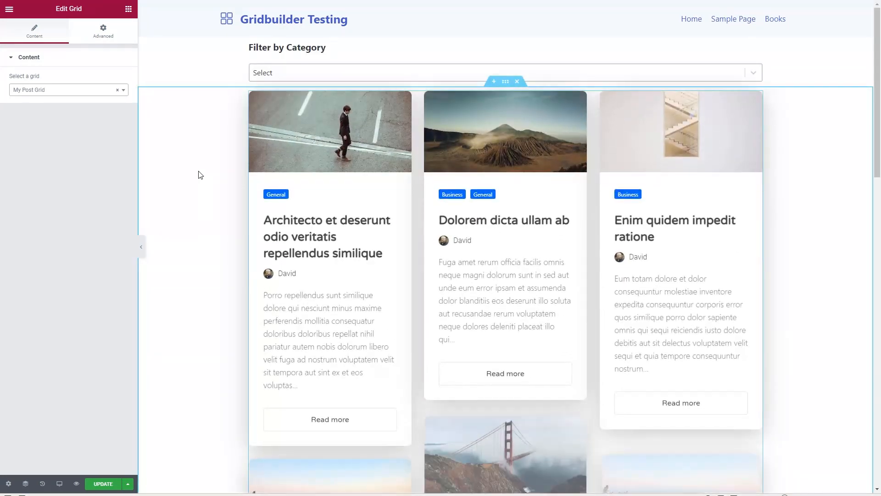
pyautogui.click(104, 486)
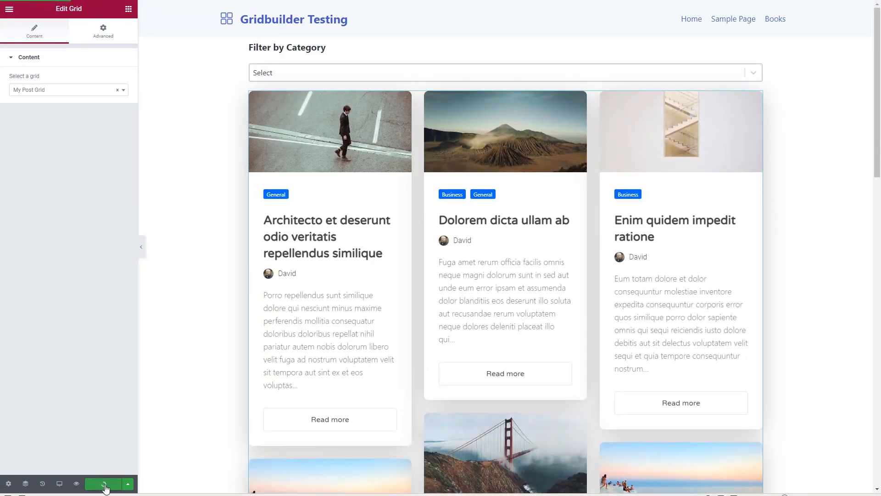
# - View the Elementor Test page and check the category filter, post cards and pagination
pyautogui.click(77, 483)
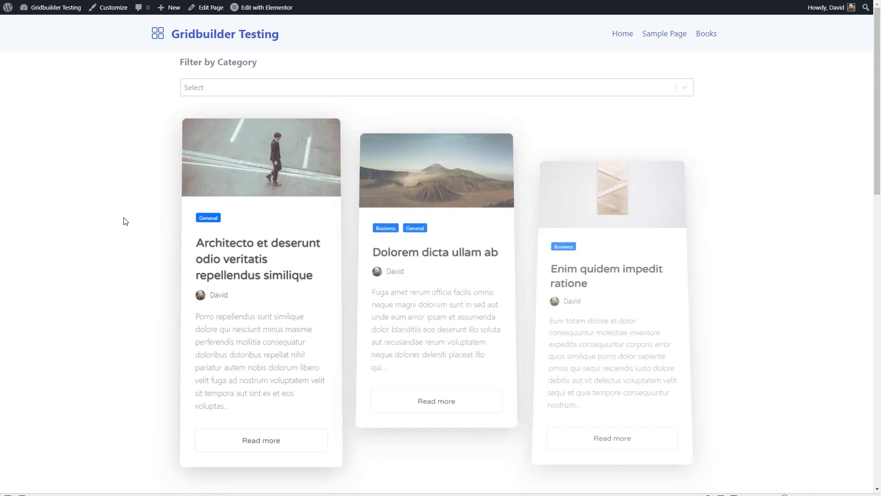
pyautogui.scroll(-10, 125, 221)
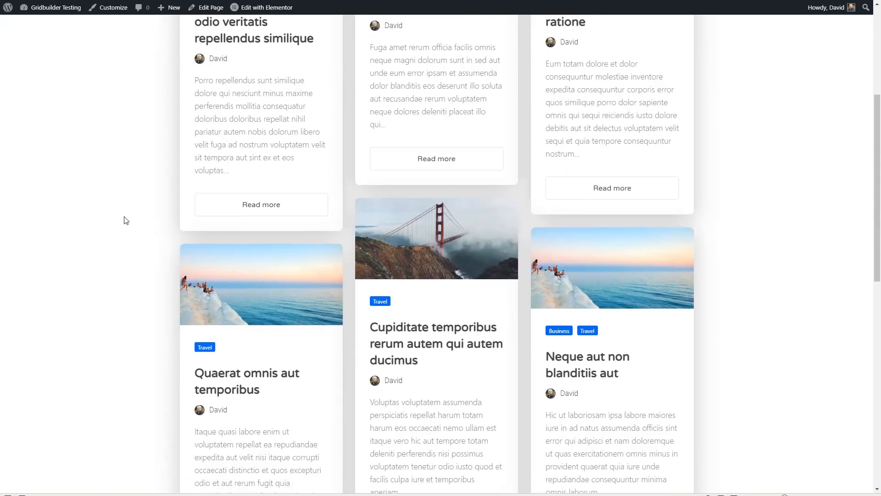
pyautogui.scroll(-6, 124, 220)
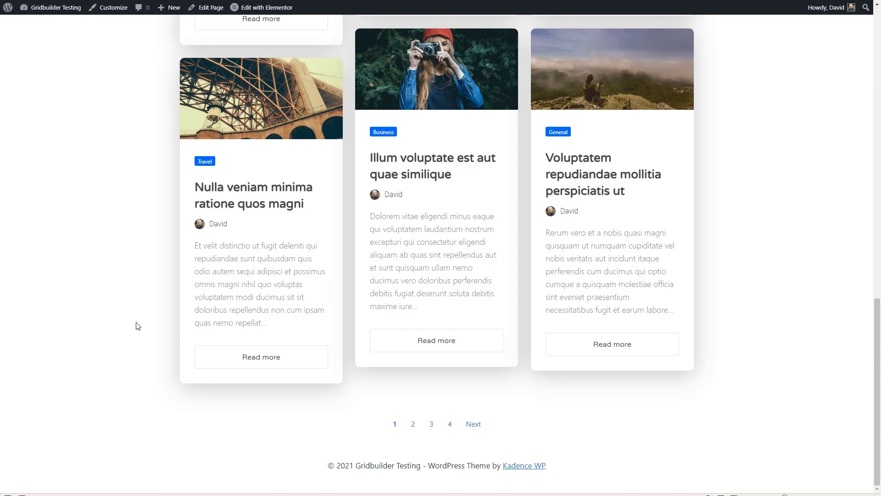
pyautogui.scroll(17, 136, 326)
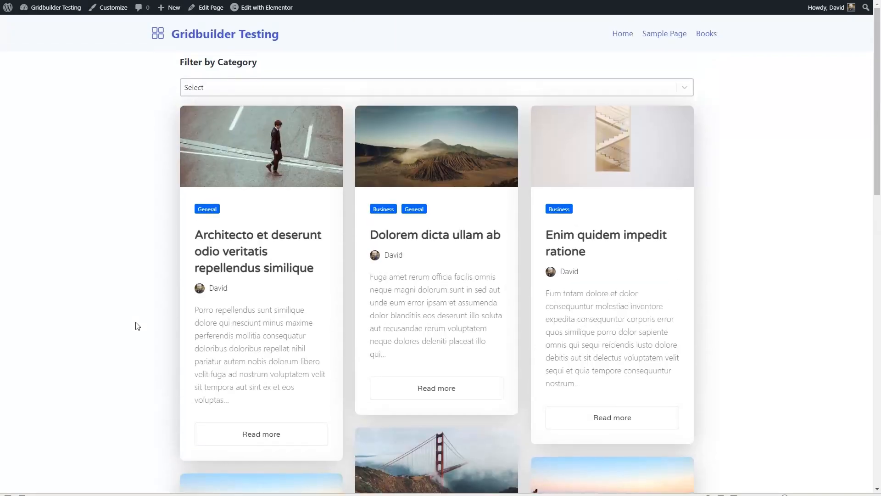
# - Open the book The Sea Queen for editing and examine its genres, featured image and custom Book Fields
pyautogui.click(275, 10)
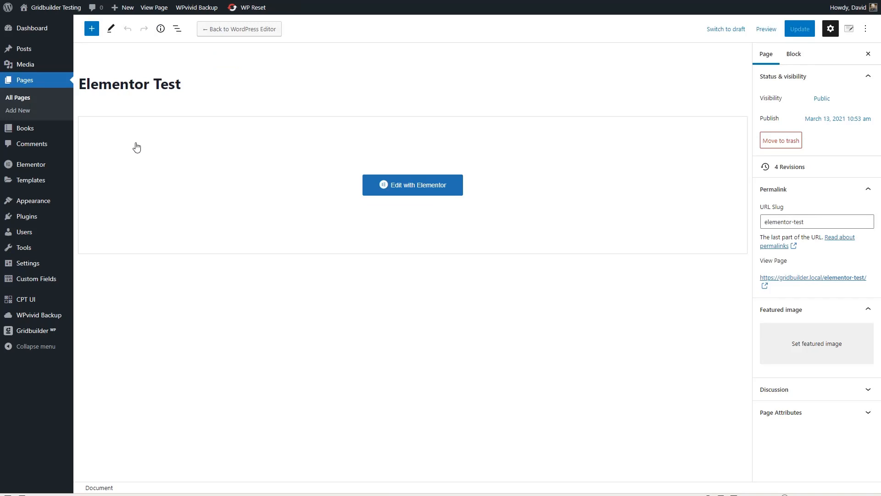
pyautogui.moveTo(41, 132)
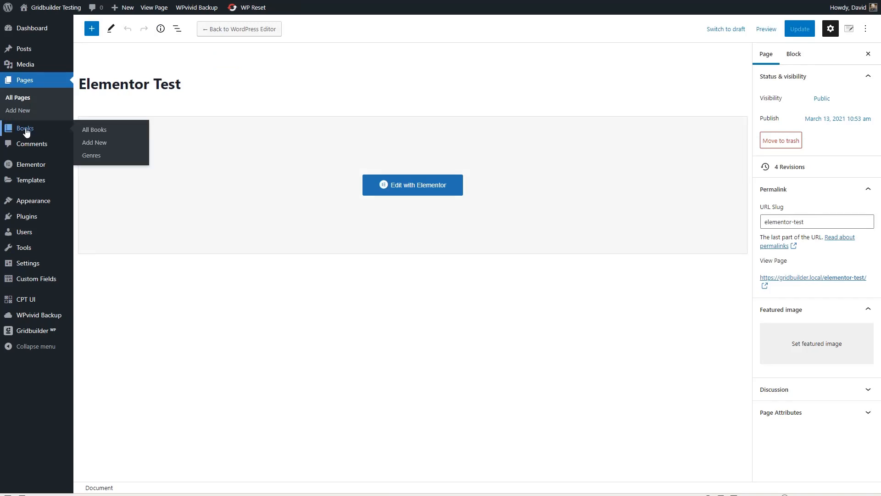
pyautogui.click(34, 132)
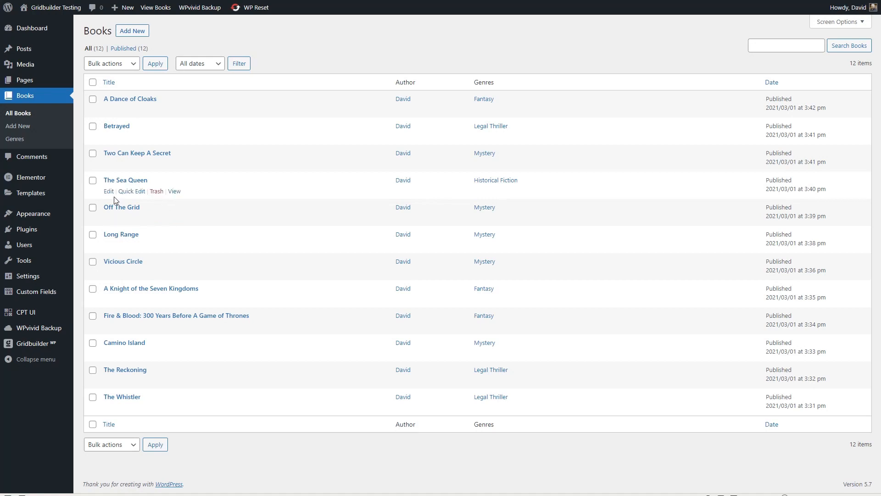
pyautogui.click(109, 192)
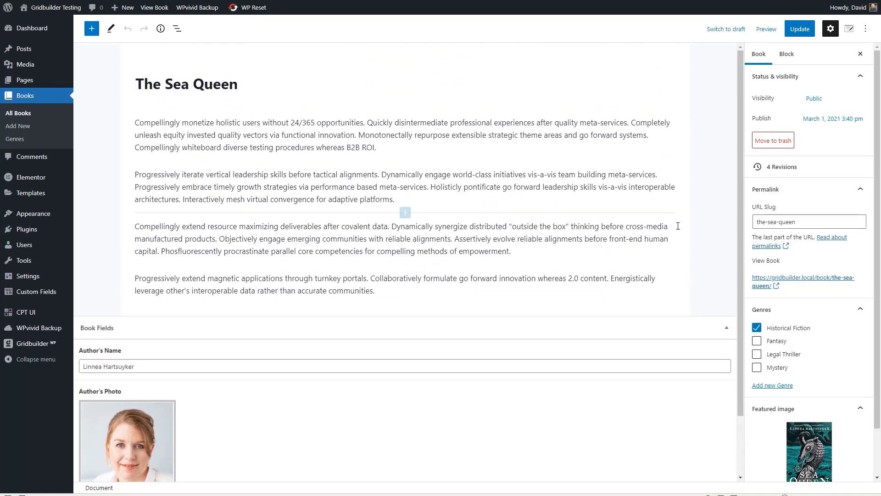
pyautogui.scroll(-1, 847, 250)
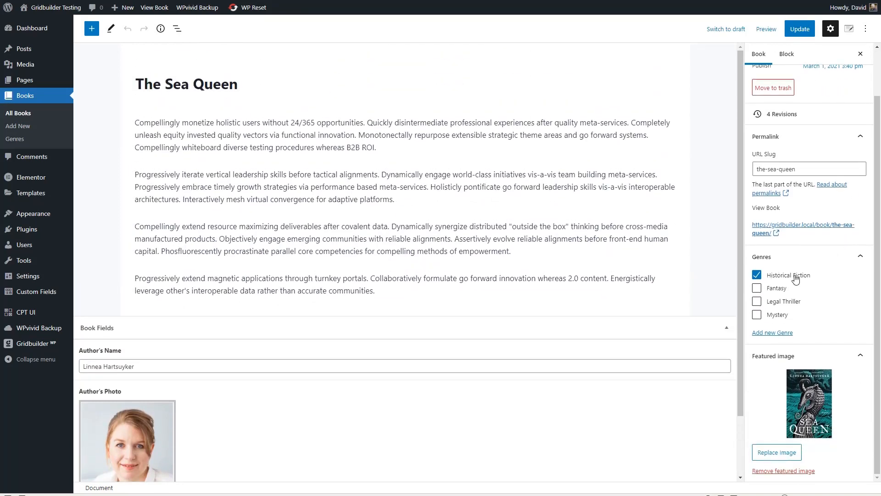
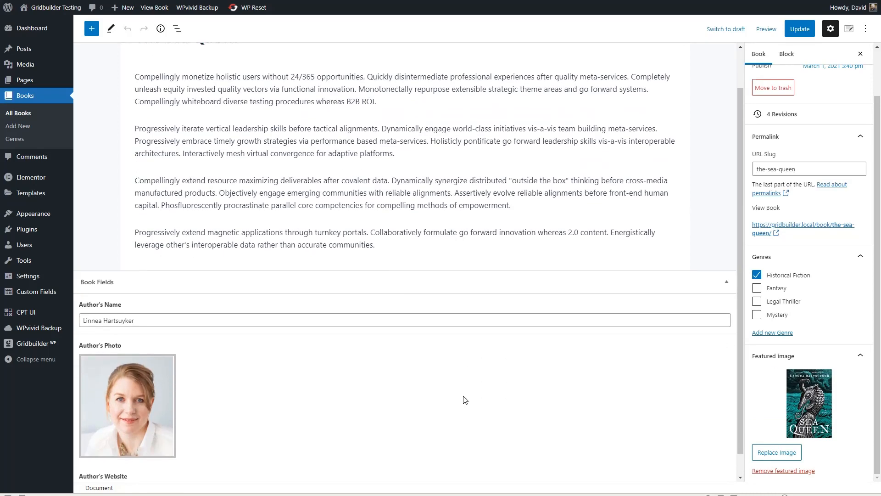
pyautogui.scroll(-2, 464, 401)
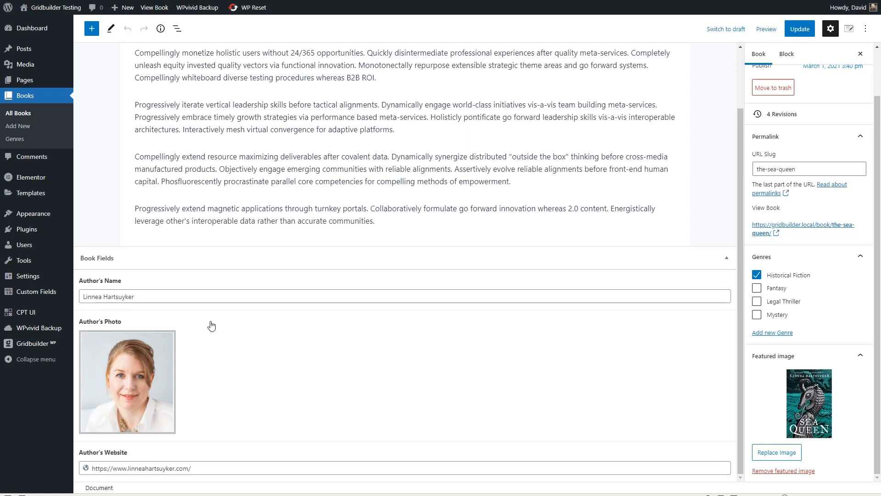
# - Duplicate the Card for Post Grid card and rename the copy Card for Book Grid
pyautogui.moveTo(65, 343)
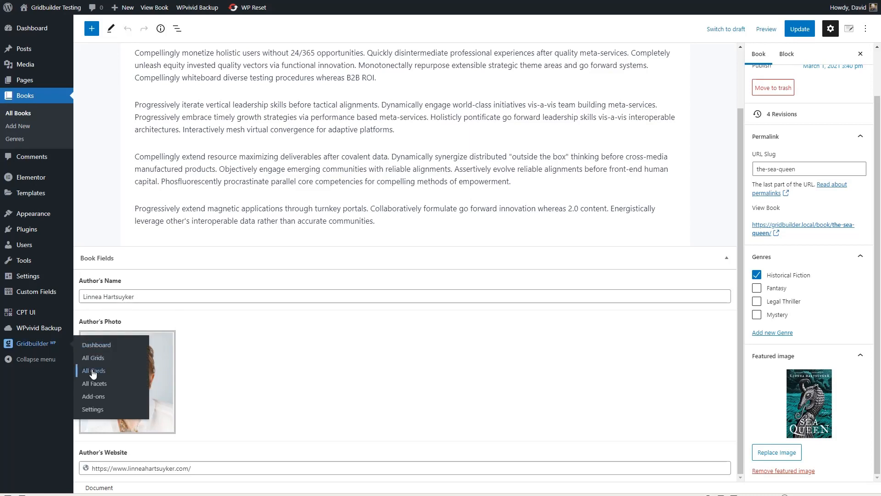
pyautogui.click(118, 372)
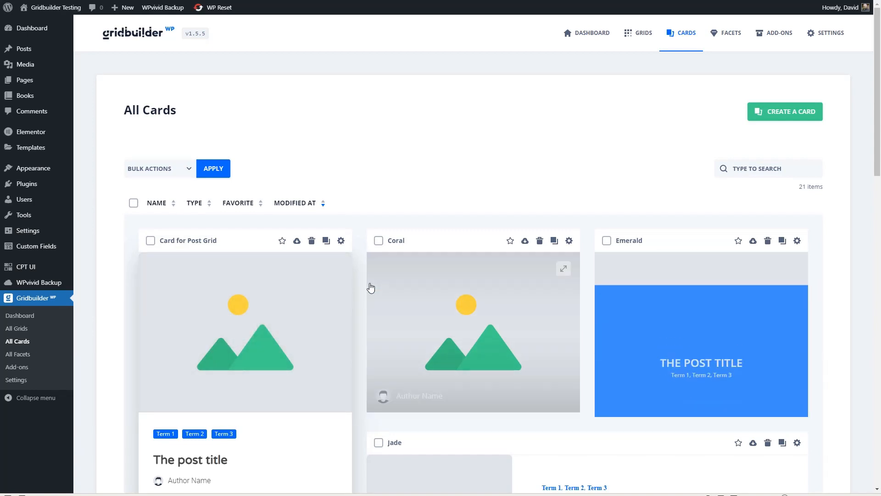
pyautogui.click(327, 241)
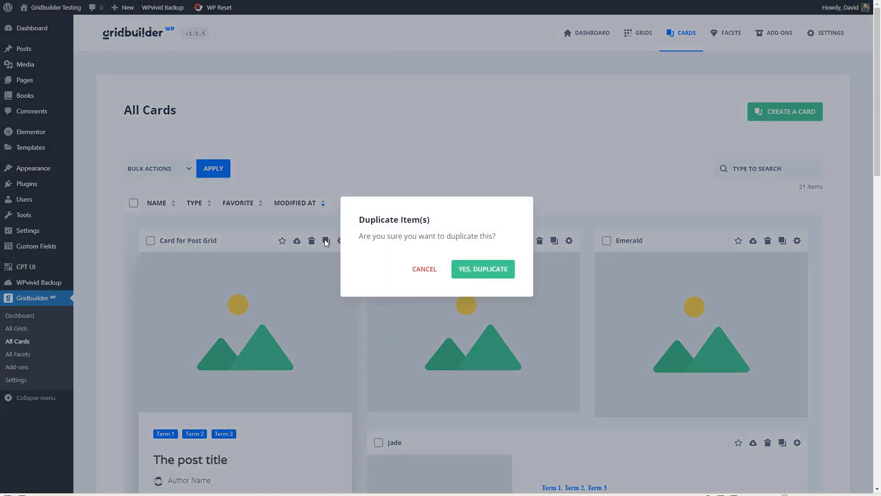
pyautogui.click(501, 268)
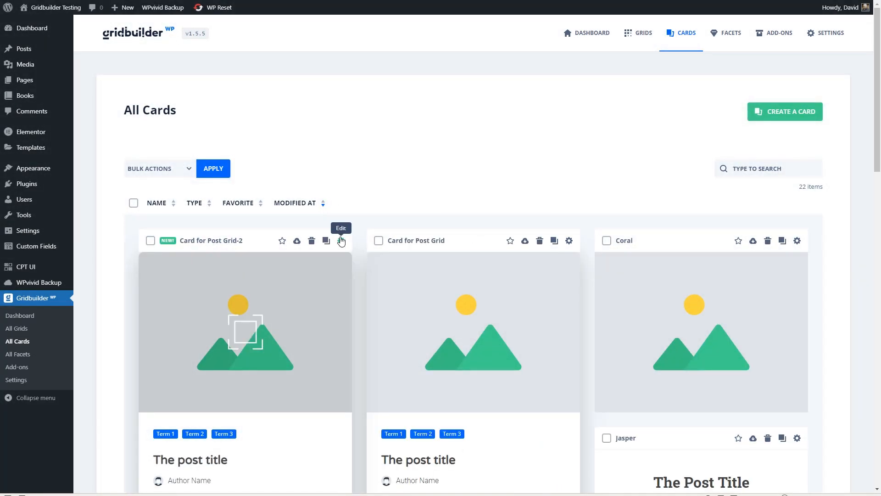
pyautogui.click(342, 241)
pyautogui.moveTo(134, 166); pyautogui.dragTo(168, 168)
pyautogui.write('Book Grid')
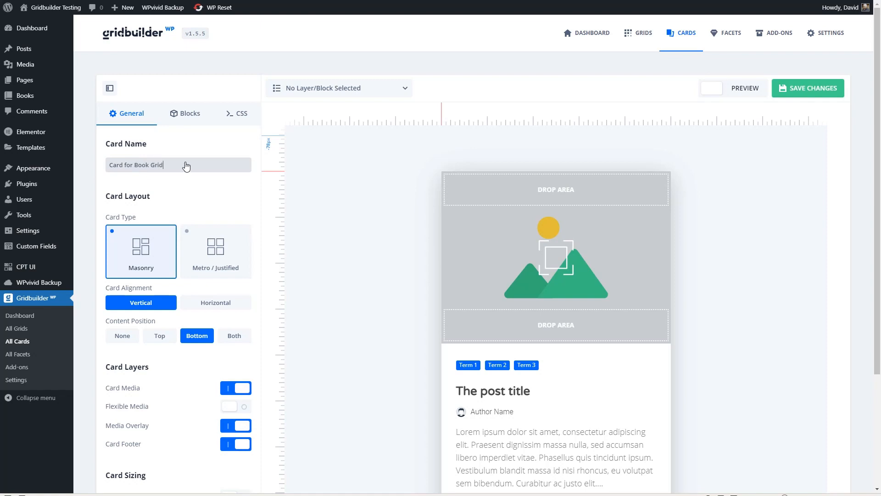
# - Give the book card a horizontal alignment with content on the right and a 25.4% media width, and save it
pyautogui.scroll(-2, 186, 167)
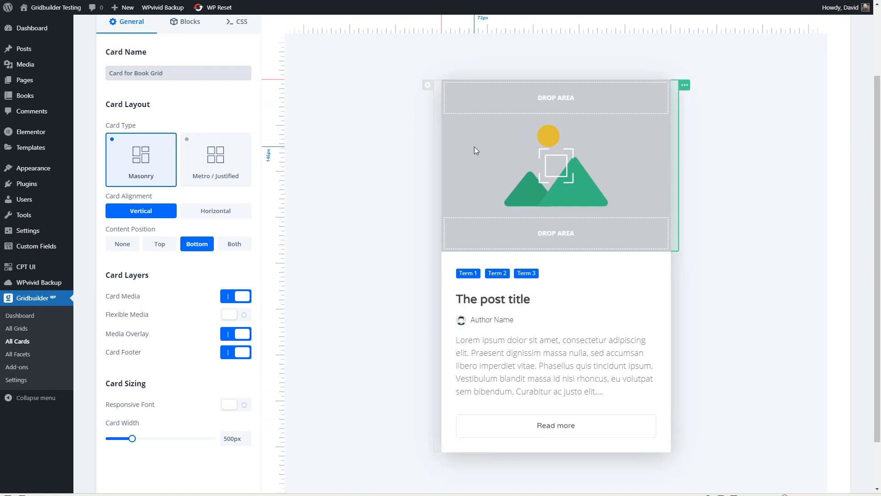
pyautogui.click(204, 211)
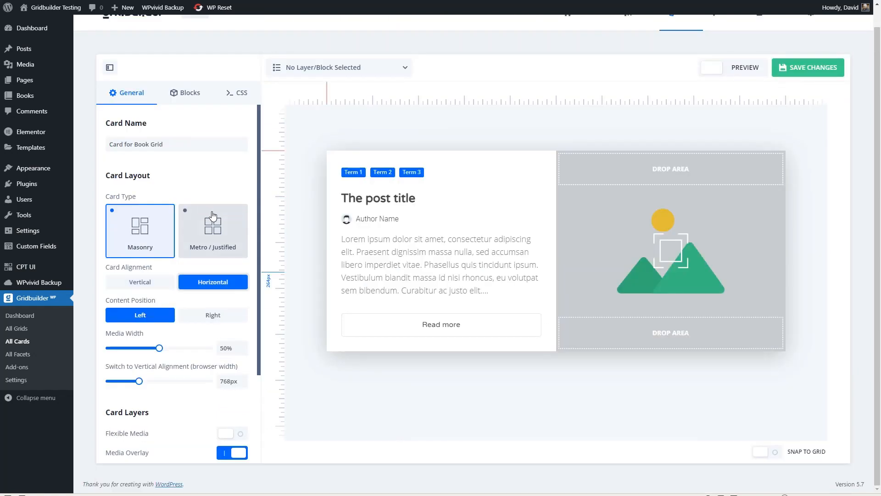
pyautogui.click(213, 317)
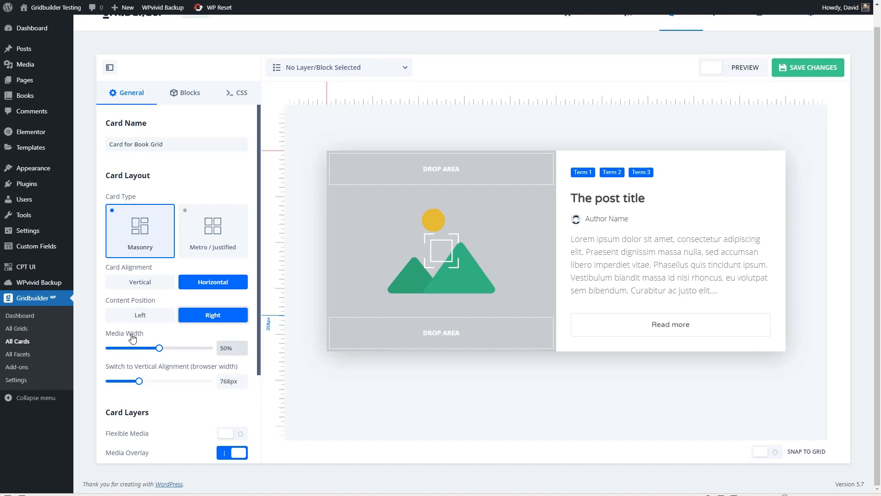
pyautogui.moveTo(159, 349); pyautogui.dragTo(129, 352)
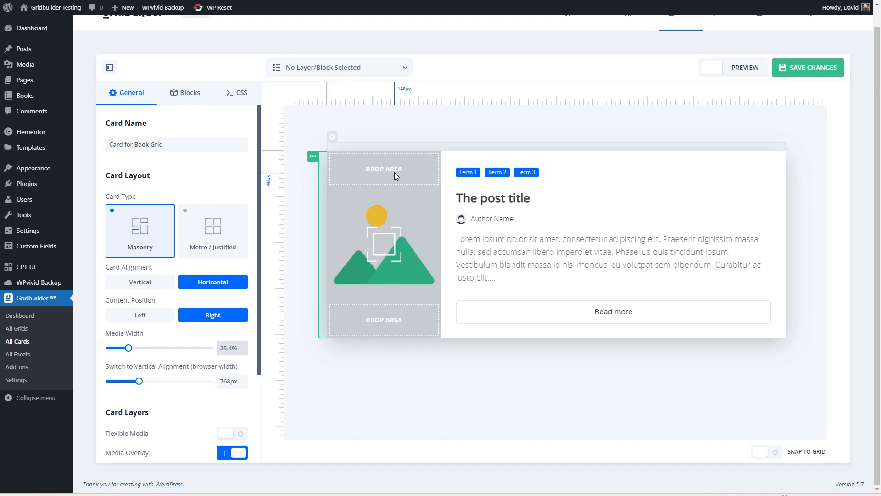
pyautogui.scroll(-3, 204, 190)
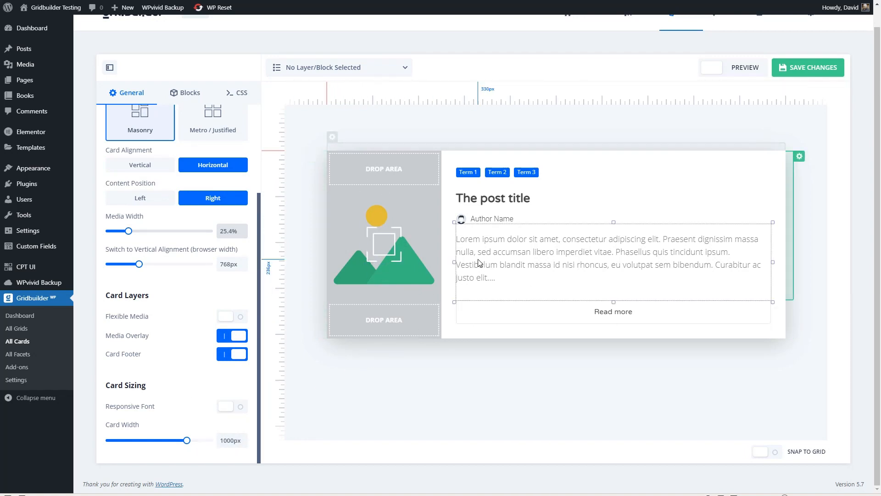
pyautogui.click(799, 69)
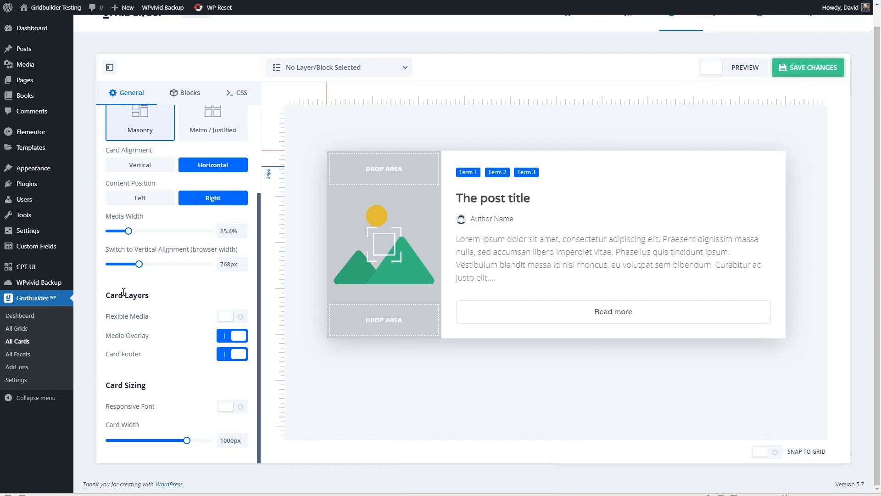
# - Duplicate the Filter by Category Facet and rename the copy Filter by Genre Facet
pyautogui.click(19, 355)
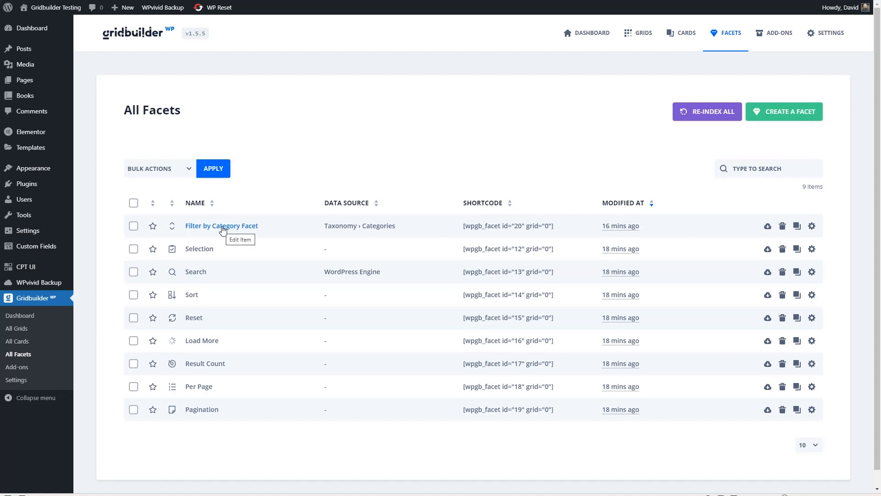
pyautogui.click(798, 226)
pyautogui.press('Return')
pyautogui.click(812, 226)
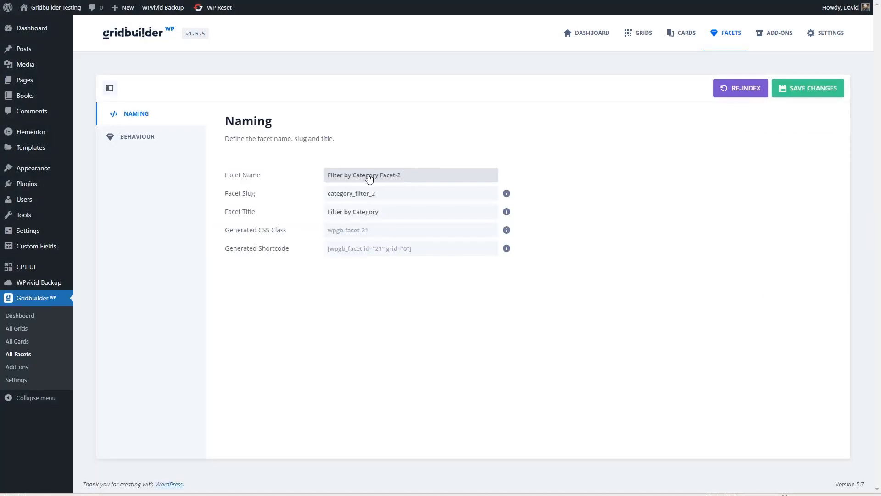
pyautogui.click(354, 175)
pyautogui.press('Delete')
pyautogui.press('Delete')
pyautogui.press('Delete')
# - Set the genre facet's slug to genre_filter and its title to Filter by Genre, and save the changes
pyautogui.click(383, 196)
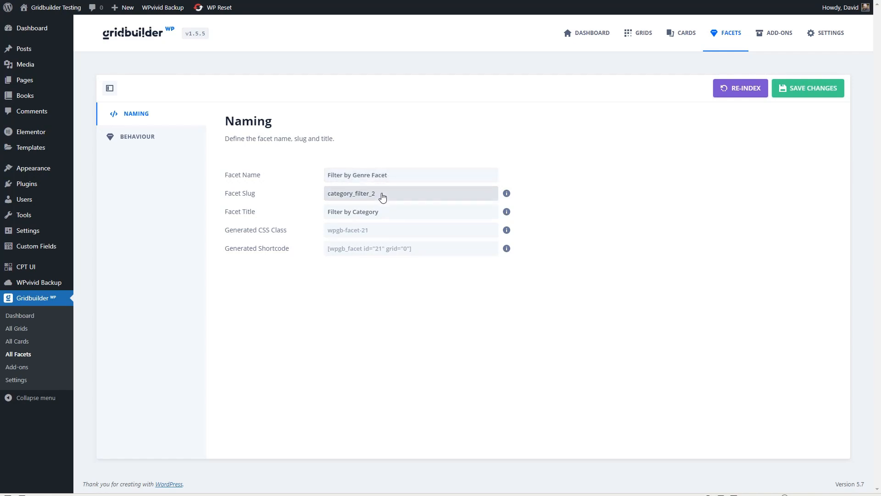
pyautogui.press('Delete')
pyautogui.press('Delete')
pyautogui.press('Delete')
pyautogui.press('Delete')
pyautogui.write('fen')
pyautogui.press('Delete')
pyautogui.write('g')
pyautogui.click(388, 216)
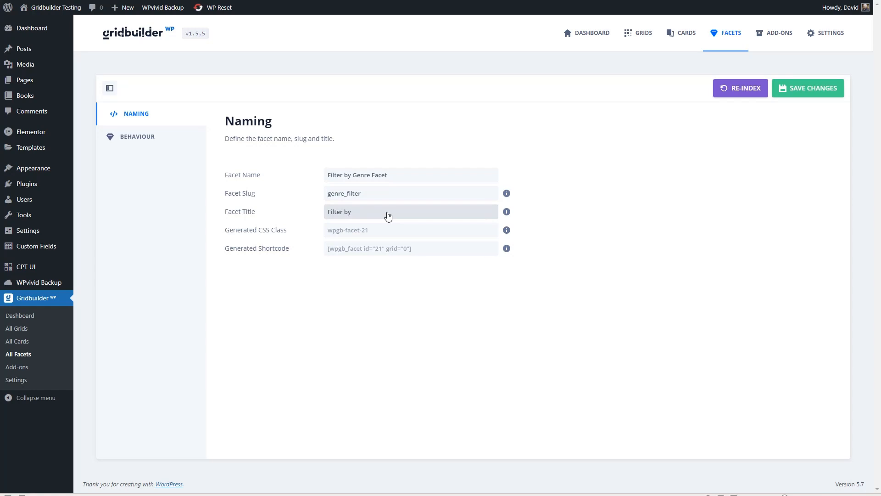
pyautogui.press('BackSpace')
pyautogui.press('BackSpace')
pyautogui.write('re')
pyautogui.click(804, 90)
# - Set the genre facet's behaviour to filter by the Genres taxonomy and save the changes
pyautogui.click(139, 138)
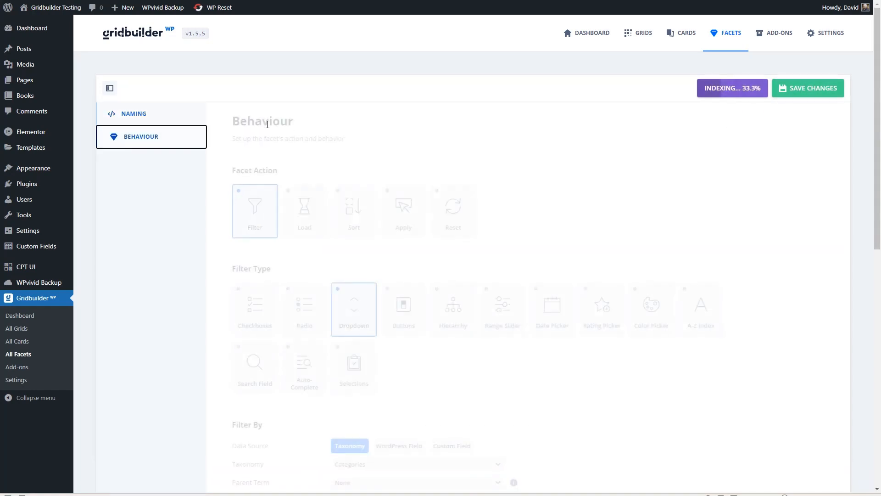
pyautogui.scroll(-1, 375, 118)
pyautogui.scroll(-2, 375, 119)
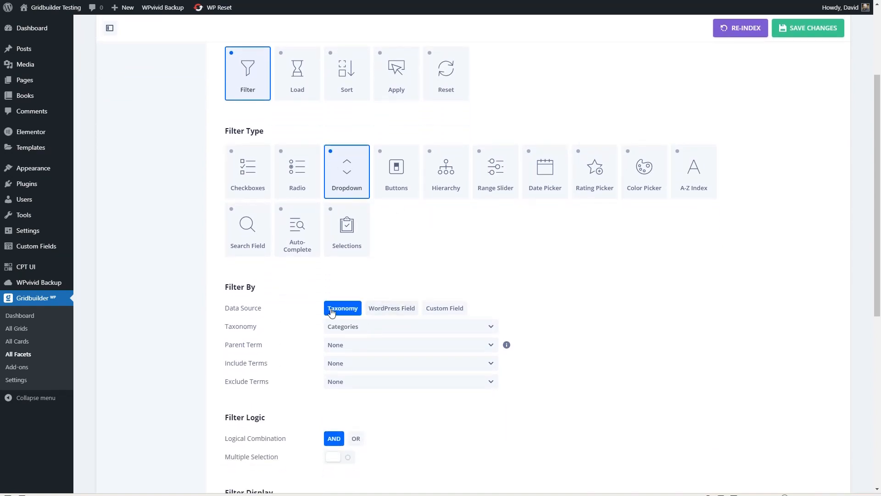
pyautogui.click(387, 326)
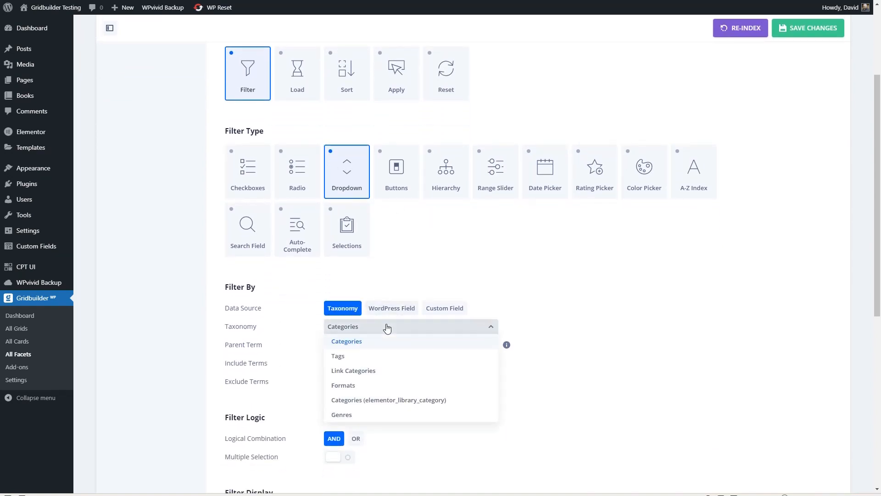
pyautogui.click(342, 415)
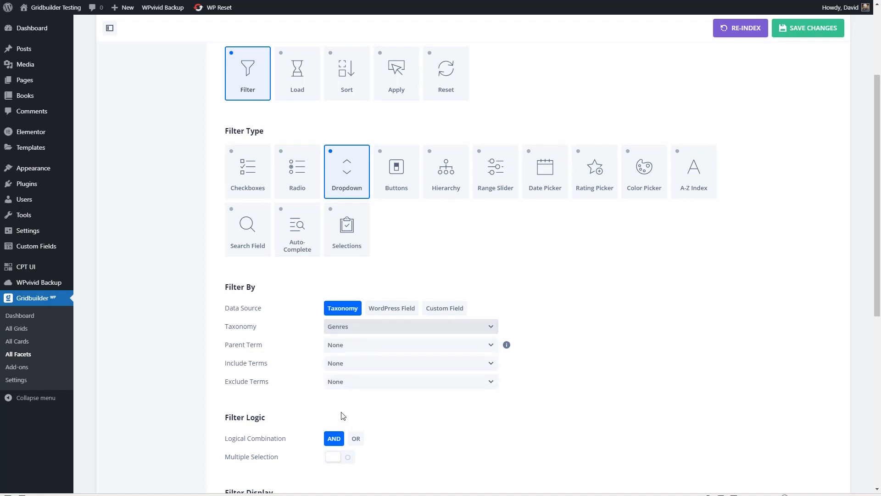
pyautogui.scroll(-3, 655, 329)
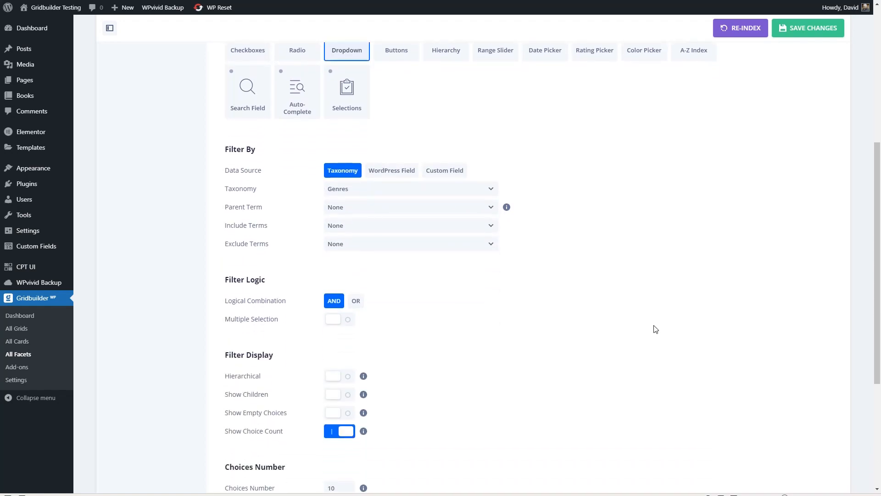
pyautogui.scroll(-4, 656, 329)
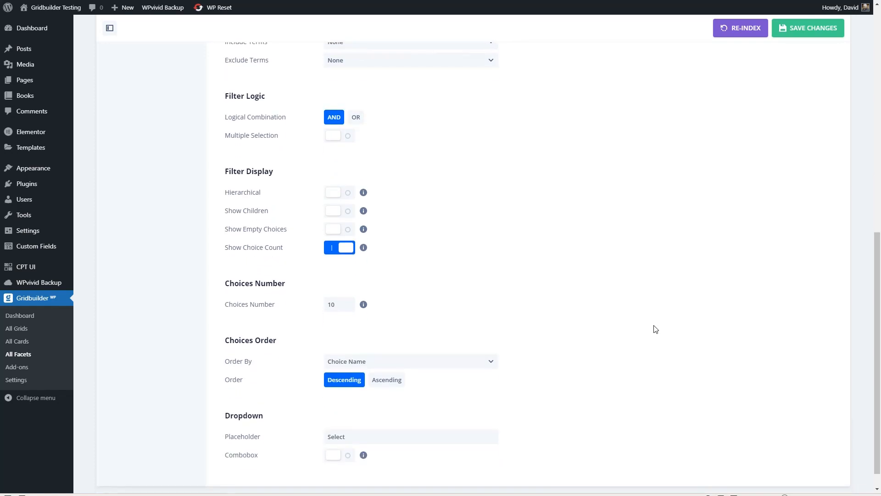
pyautogui.scroll(12, 656, 329)
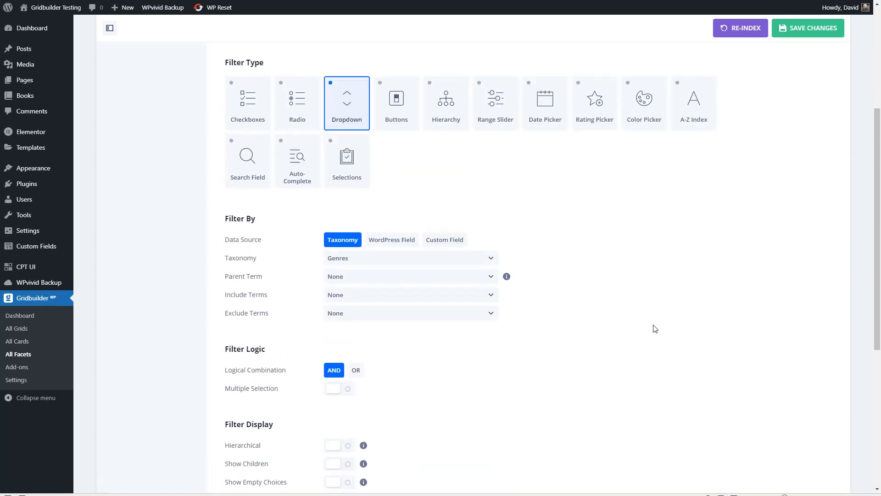
pyautogui.click(808, 88)
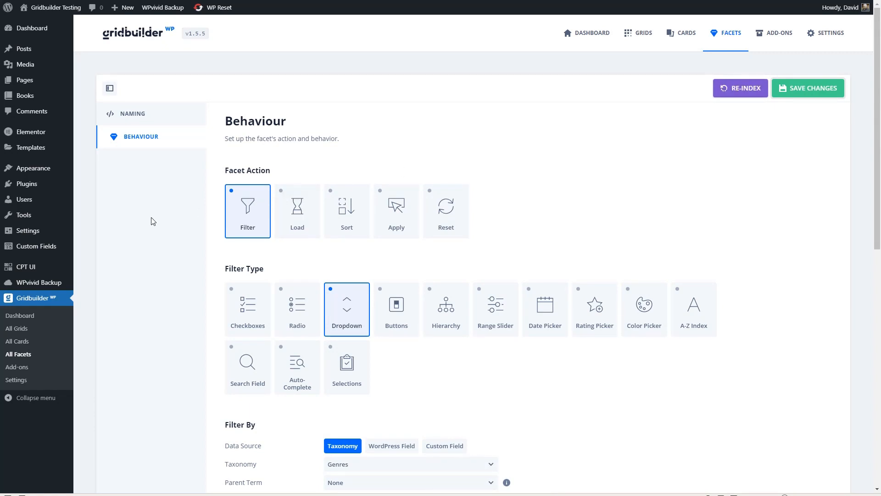
# - Duplicate the Filter by Genre Facet and rename the copy Filter by Author Facet
pyautogui.click(29, 354)
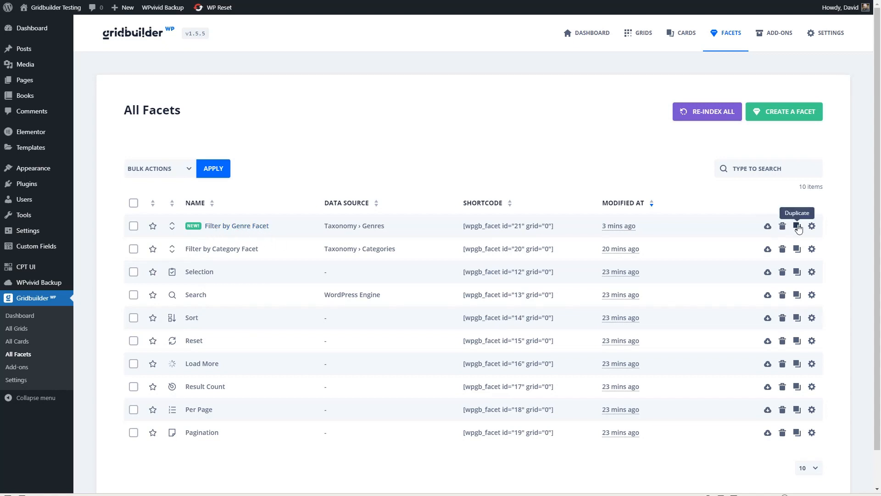
pyautogui.click(798, 226)
pyautogui.click(509, 267)
pyautogui.click(812, 226)
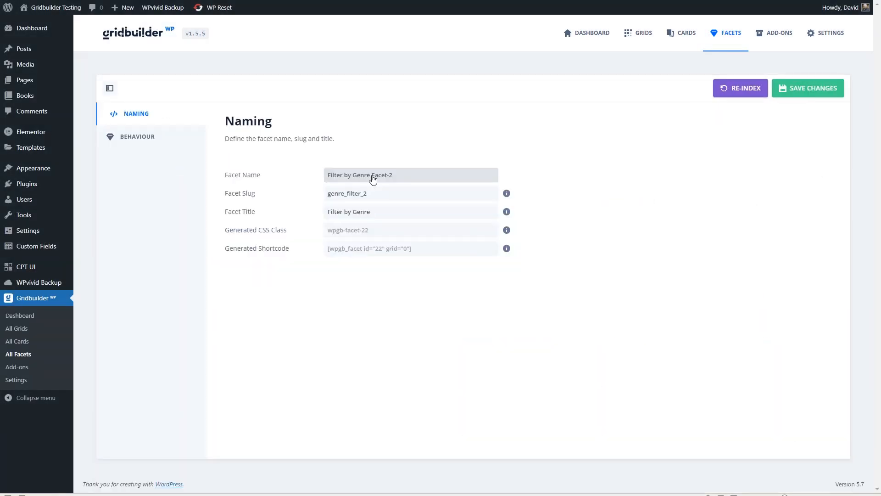
pyautogui.press('BackSpace')
pyautogui.press('BackSpace')
pyautogui.write('Author')
pyautogui.press('End')
pyautogui.press('BackSpace')
pyautogui.press('BackSpace')
# - Set the author facet's slug to author_filter and its title to Filter by Author, and save the changes
pyautogui.click(379, 195)
pyautogui.press('BackSpace')
pyautogui.press('BackSpace')
pyautogui.press('Home')
pyautogui.press('Delete')
pyautogui.press('Delete')
pyautogui.press('Delete')
pyautogui.press('Delete')
pyautogui.press('Delete')
pyautogui.write('author')
pyautogui.click(382, 212)
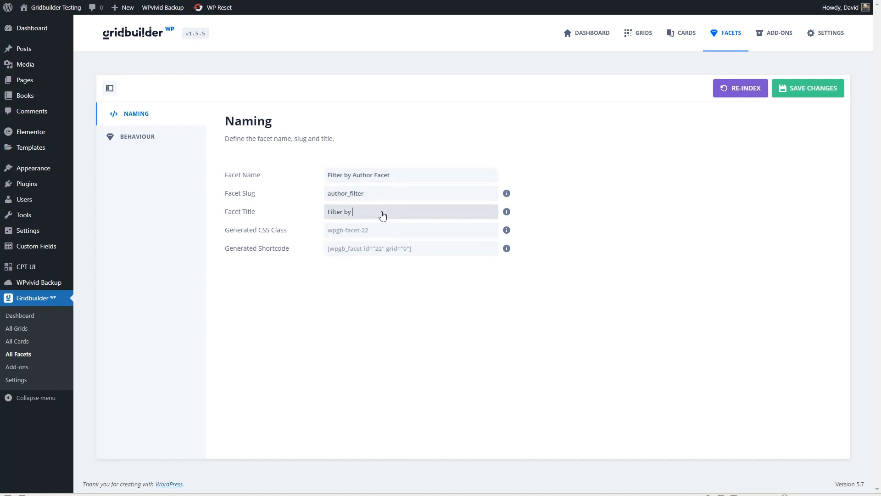
pyautogui.click(780, 89)
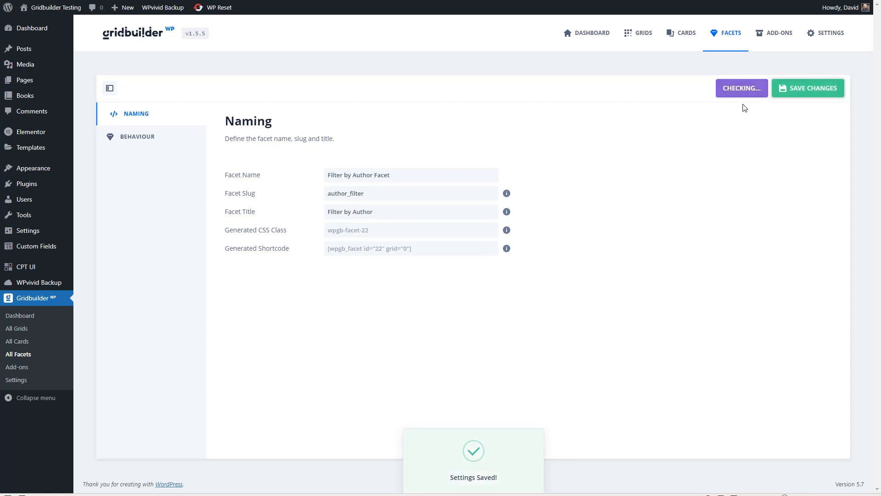
# - Make the author facet filter by the custom field ACF › Book Fields › Author's Name and save the changes
pyautogui.click(133, 140)
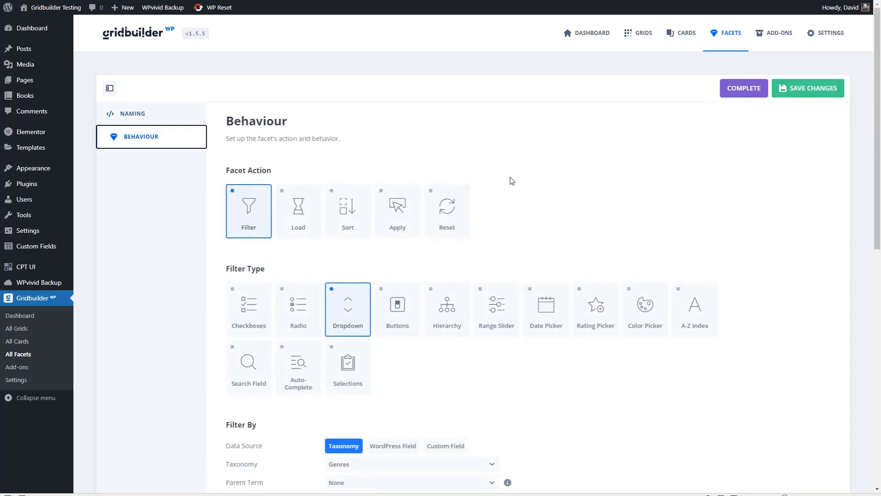
pyautogui.scroll(-1, 413, 184)
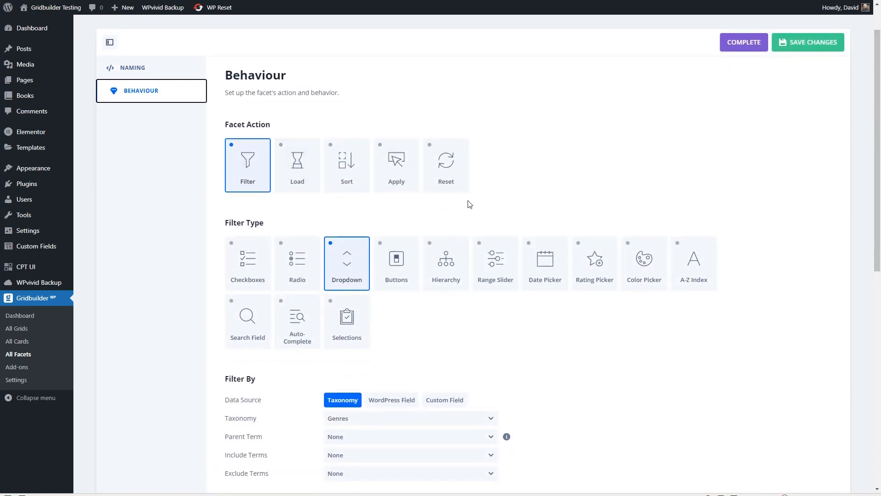
pyautogui.scroll(-4, 469, 204)
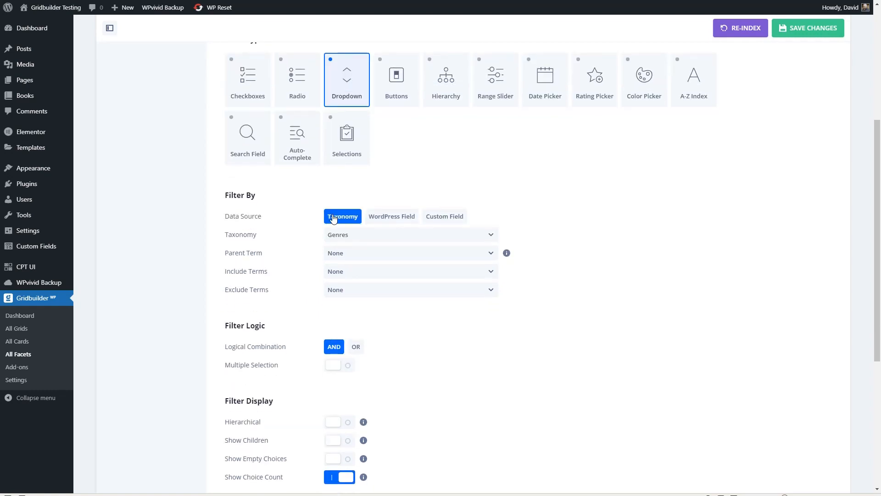
pyautogui.click(448, 217)
pyautogui.click(367, 258)
pyautogui.write('au')
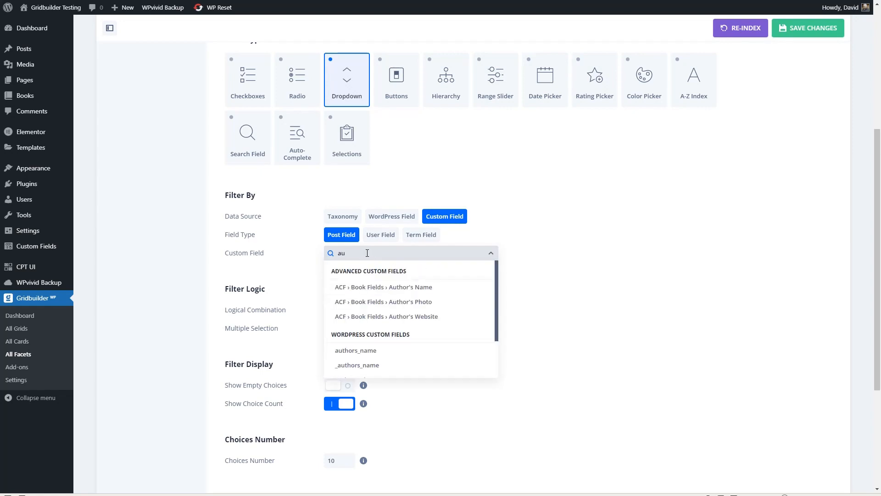
pyautogui.click(386, 289)
pyautogui.scroll(-2, 413, 268)
pyautogui.scroll(5, 411, 268)
pyautogui.click(792, 28)
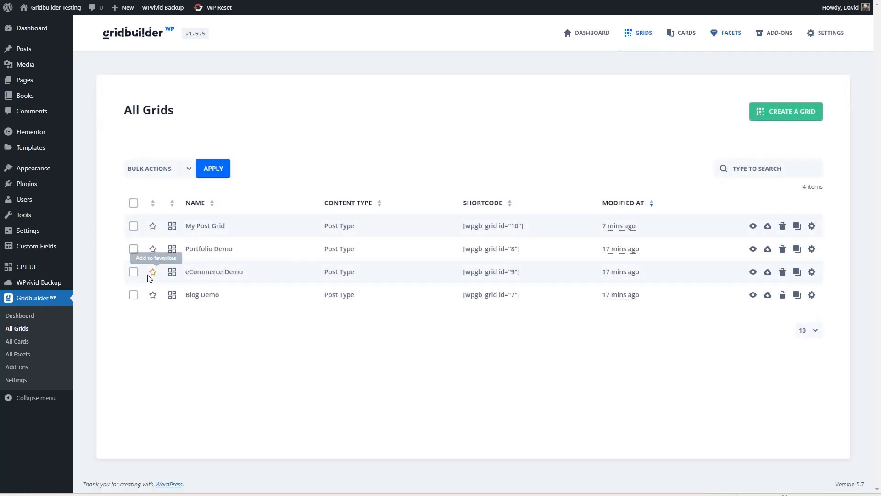
# - Duplicate My Post Grid, name the copy My Book Grid with custom CSS class my-book-grid, and save it
pyautogui.click(797, 226)
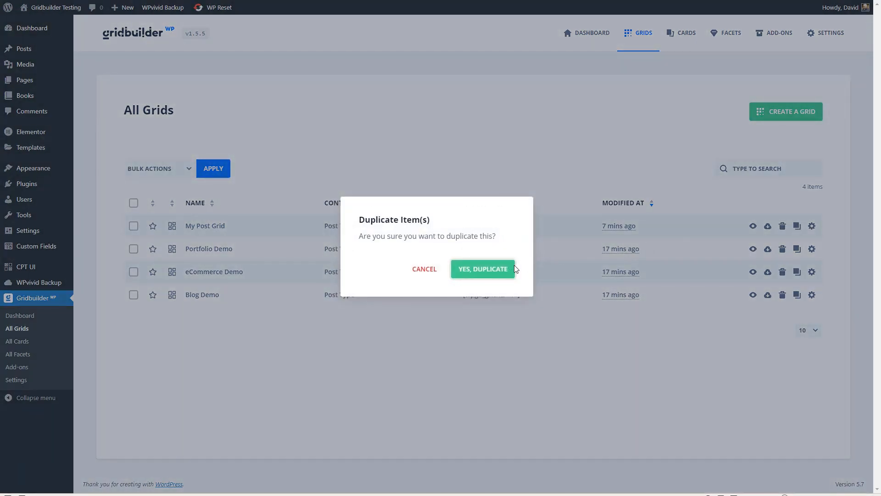
pyautogui.click(473, 267)
pyautogui.click(813, 227)
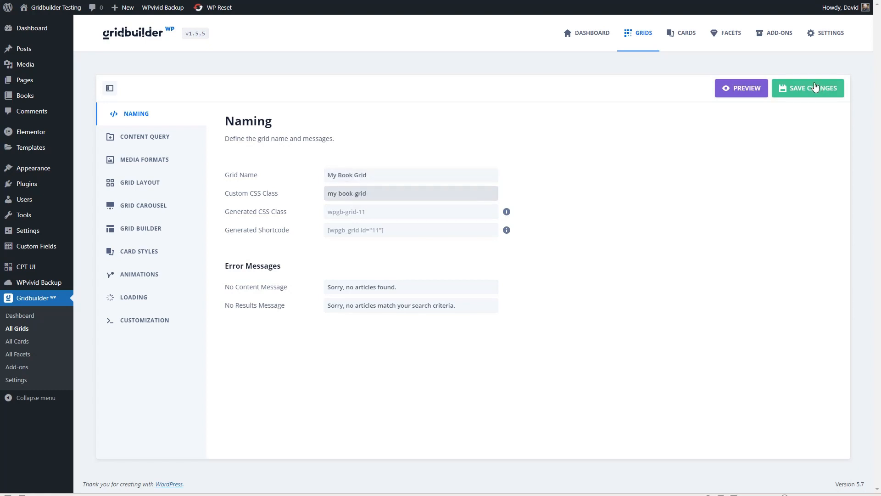
pyautogui.click(812, 87)
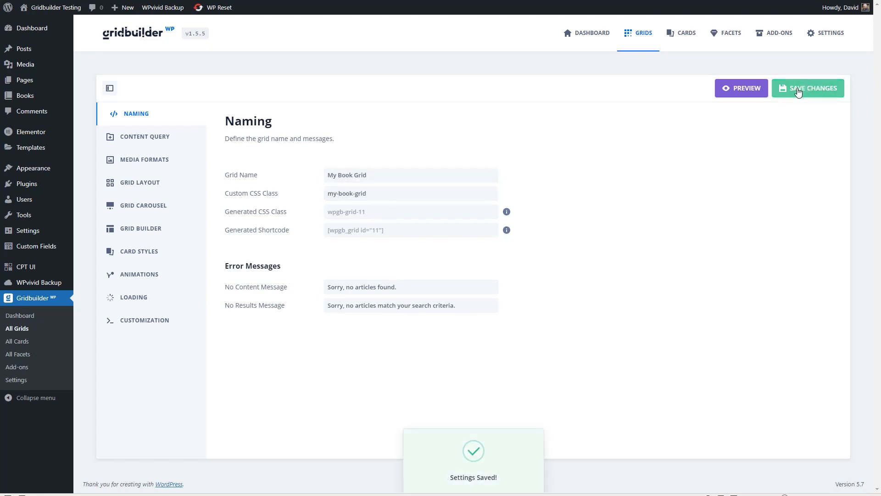
# - Change the book grid's content query post type from Posts to Books and save the changes
pyautogui.click(148, 136)
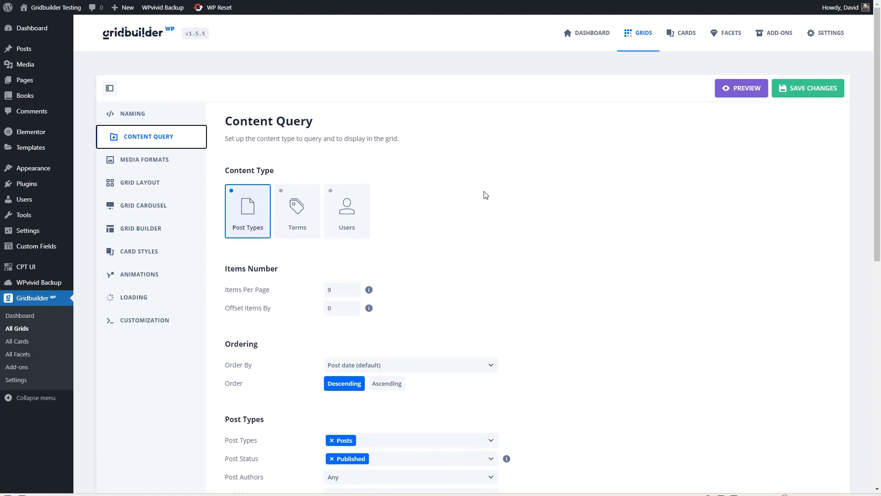
pyautogui.scroll(-3, 485, 195)
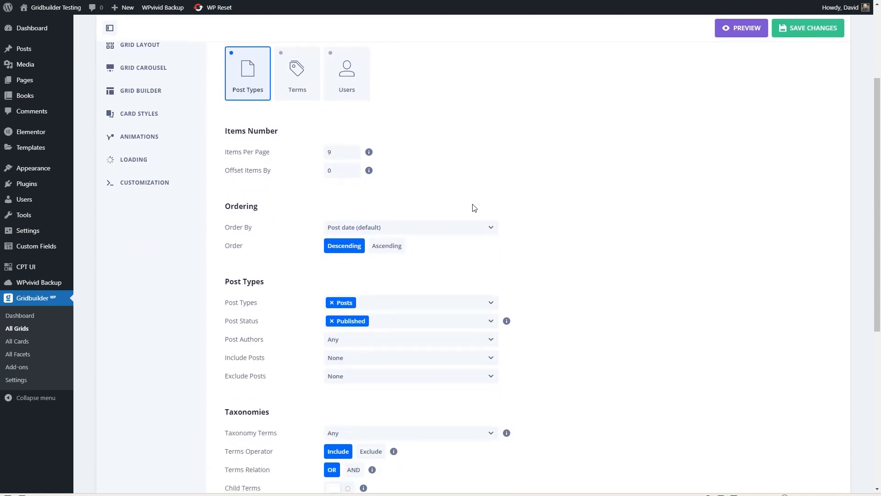
pyautogui.click(331, 302)
pyautogui.click(342, 393)
pyautogui.scroll(-1, 595, 367)
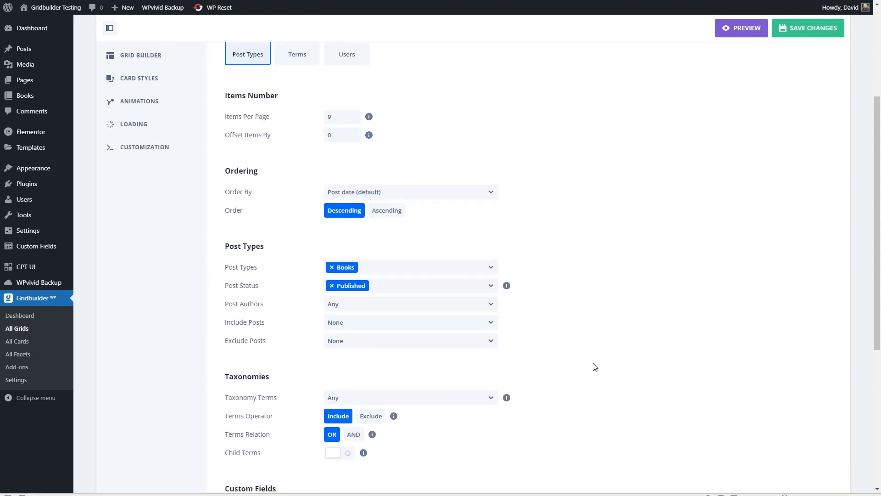
pyautogui.scroll(-2, 595, 367)
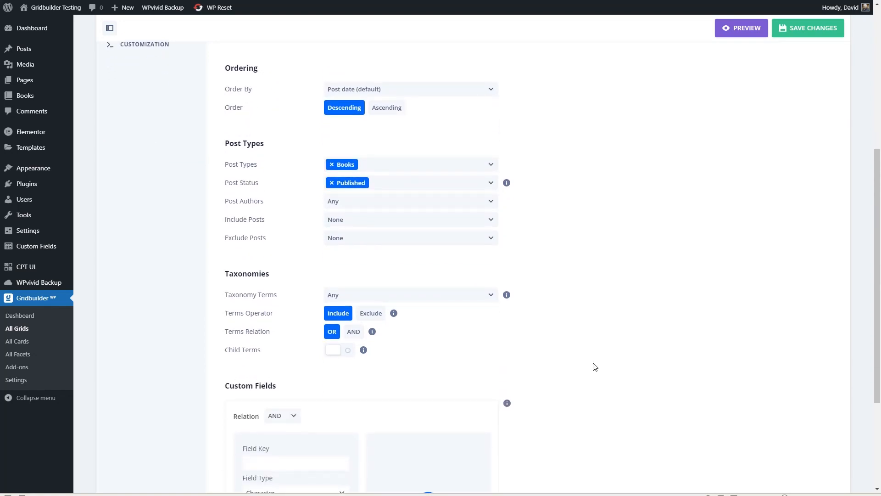
pyautogui.scroll(-3, 595, 367)
pyautogui.scroll(9, 595, 367)
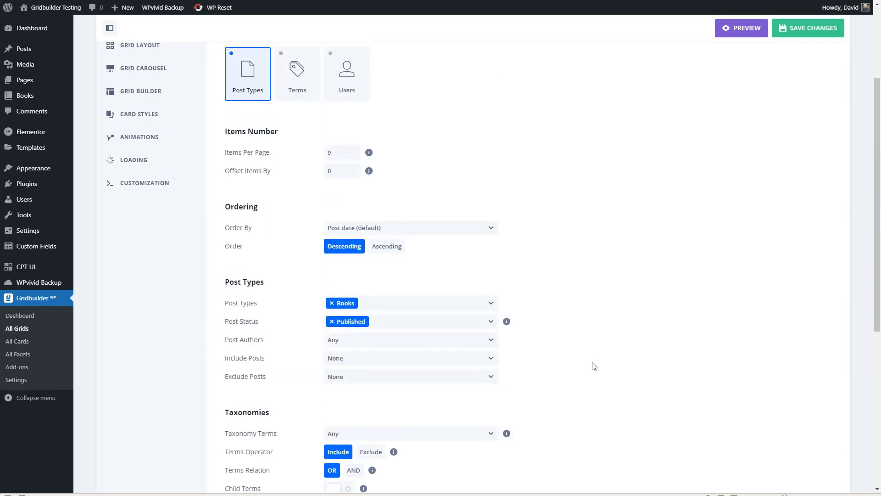
pyautogui.click(799, 98)
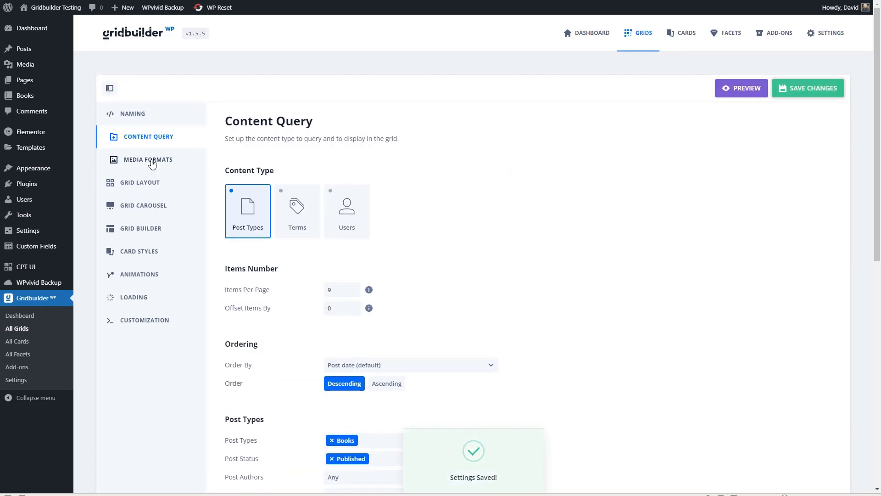
# - Set the book grid's layout to 1 column at every browser width and save the changes
pyautogui.click(152, 164)
pyautogui.scroll(2, 449, 191)
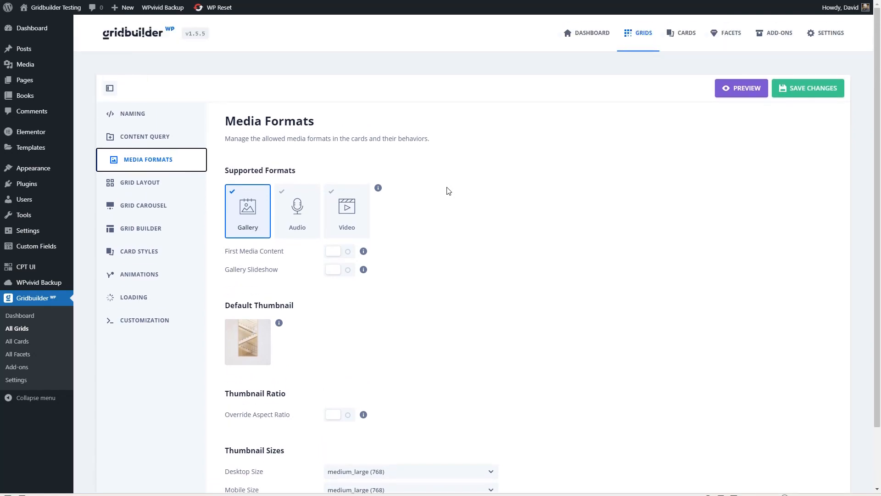
pyautogui.click(121, 181)
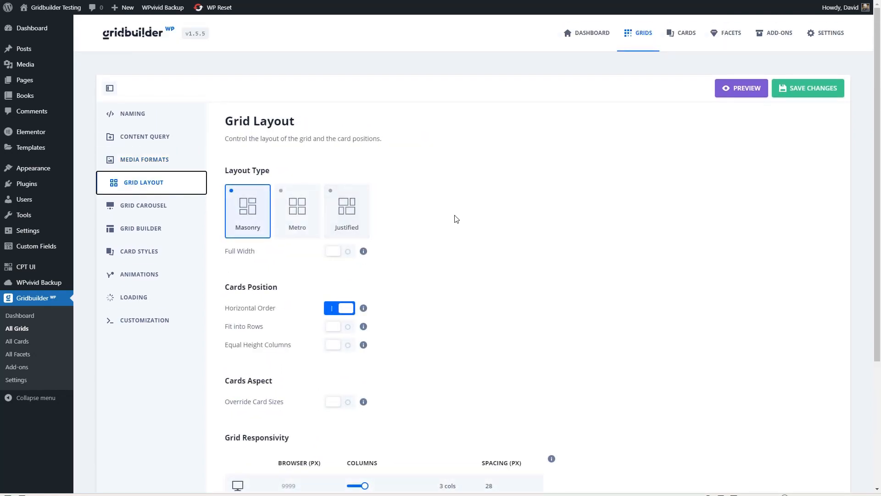
pyautogui.scroll(-5, 457, 219)
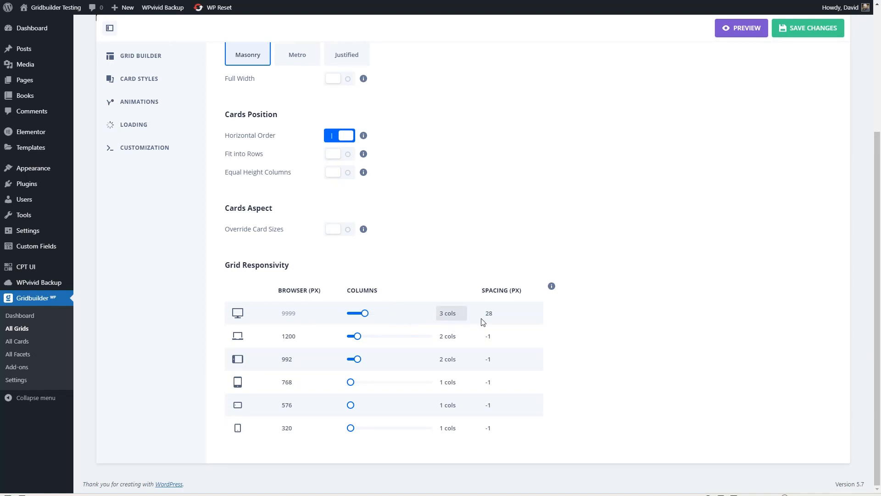
pyautogui.moveTo(363, 315); pyautogui.dragTo(345, 361)
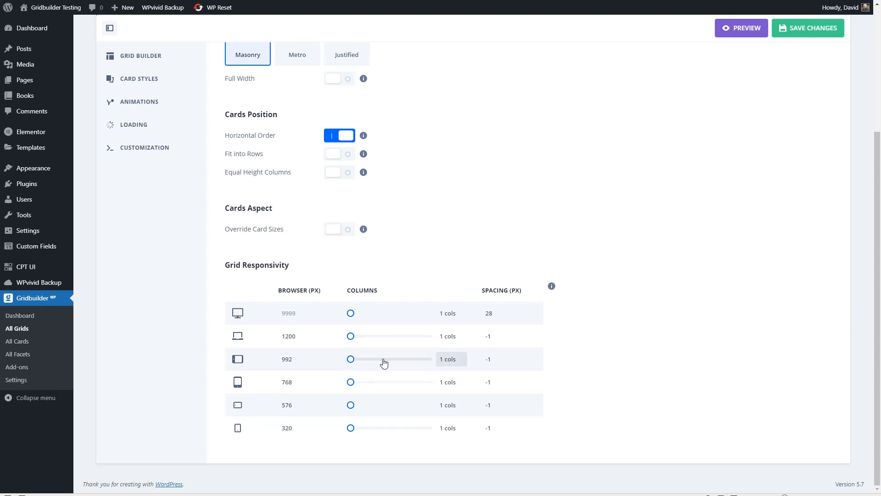
pyautogui.scroll(2, 578, 211)
pyautogui.click(792, 29)
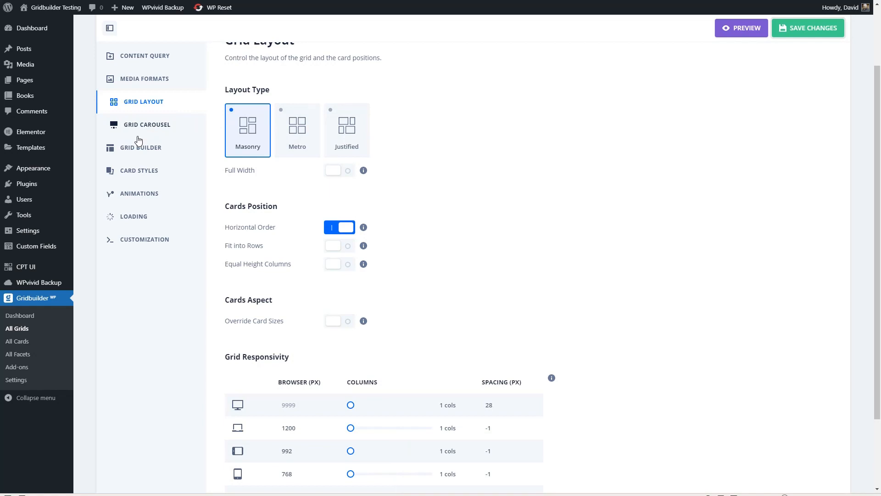
pyautogui.click(132, 151)
pyautogui.scroll(-1, 463, 254)
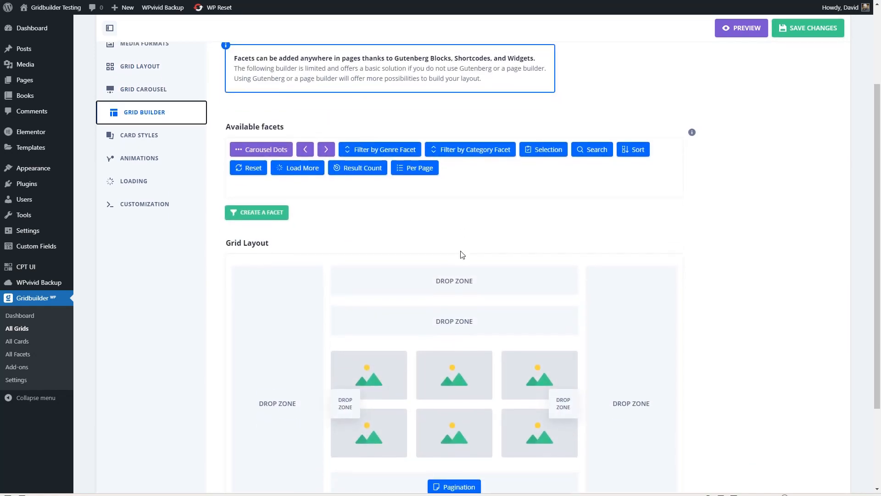
pyautogui.scroll(2, 462, 254)
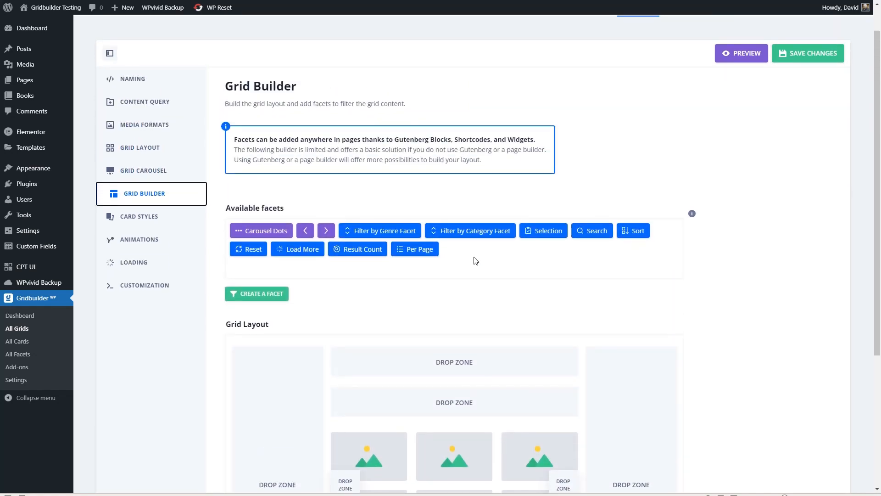
pyautogui.scroll(-2, 473, 260)
pyautogui.scroll(2, 444, 250)
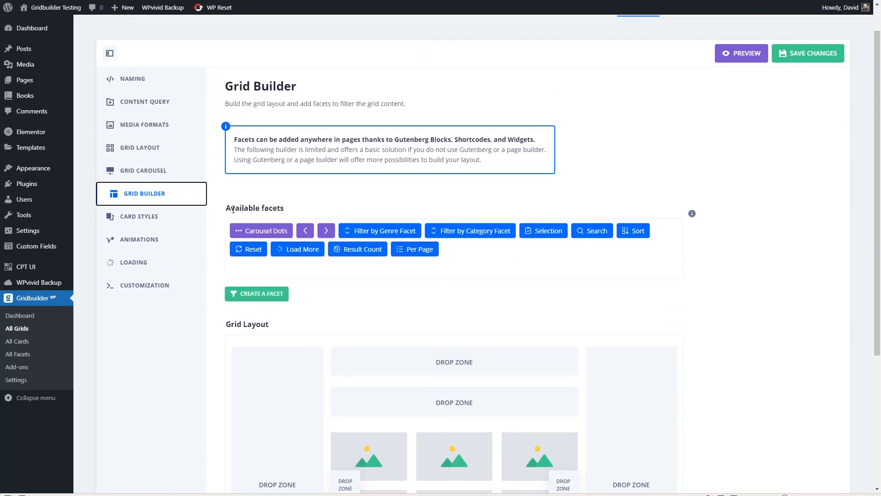
# - Assign Card for Book Grid as both the default card and the Books post type card, and save the changes
pyautogui.click(147, 217)
pyautogui.click(426, 183)
pyautogui.write('ca')
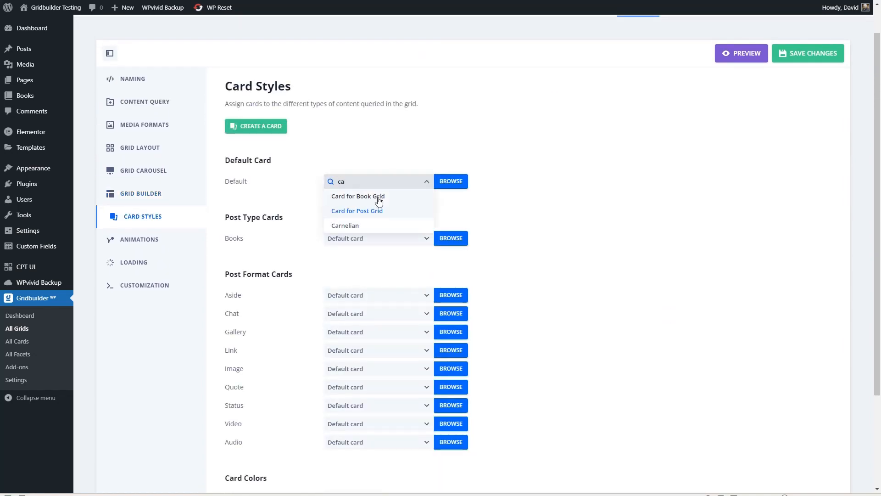
pyautogui.click(381, 197)
pyautogui.write('ca')
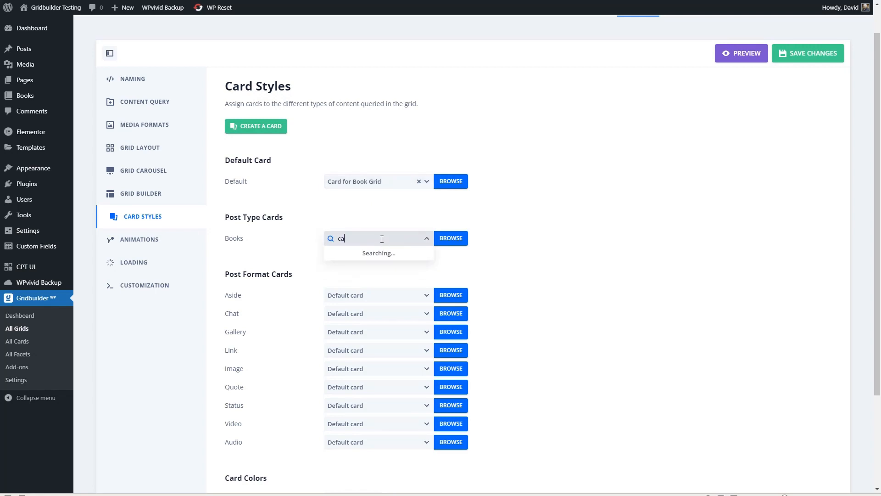
pyautogui.click(369, 253)
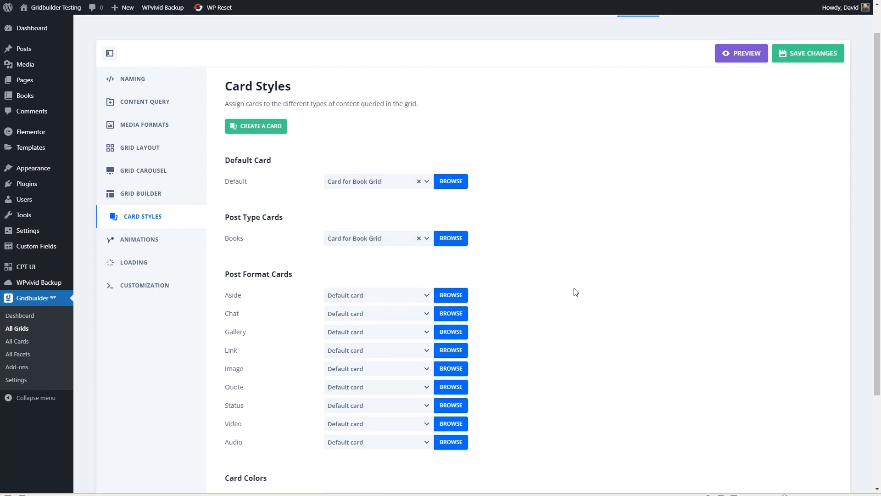
pyautogui.scroll(-2, 575, 293)
pyautogui.scroll(3, 763, 113)
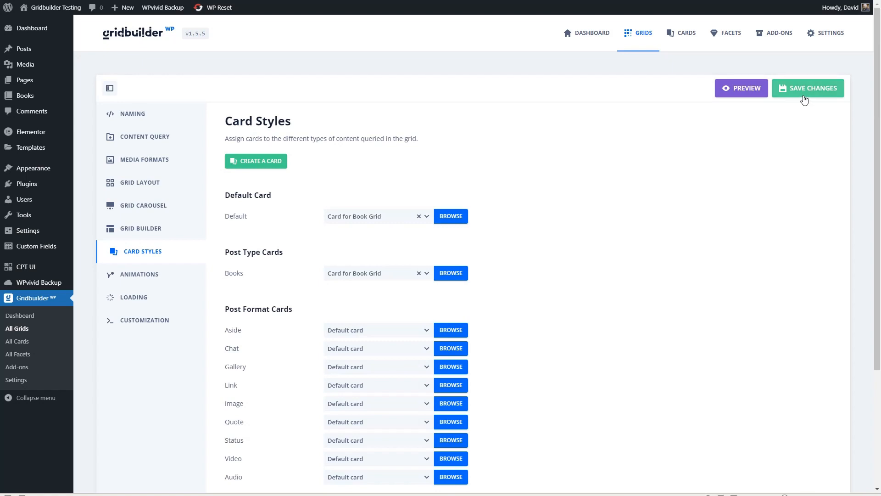
pyautogui.click(804, 95)
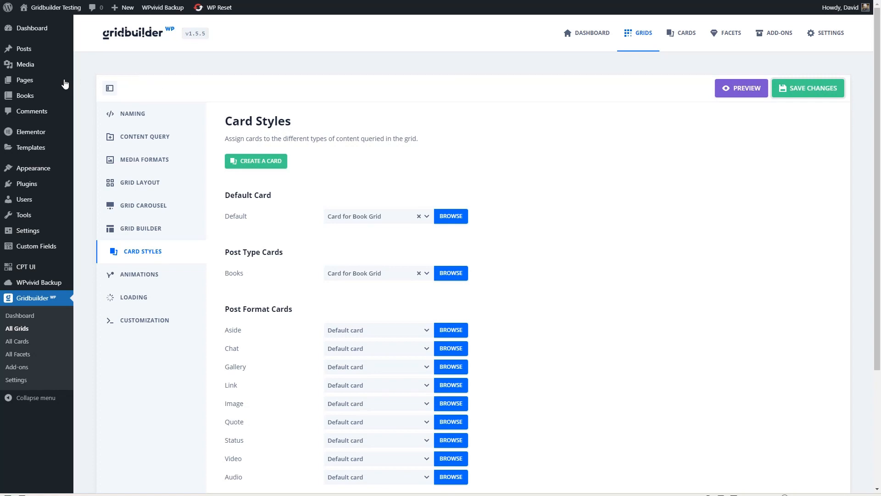
# - Create a new page titled Book Grid and insert a Columns block with the 50 / 50 variation
pyautogui.moveTo(68, 83)
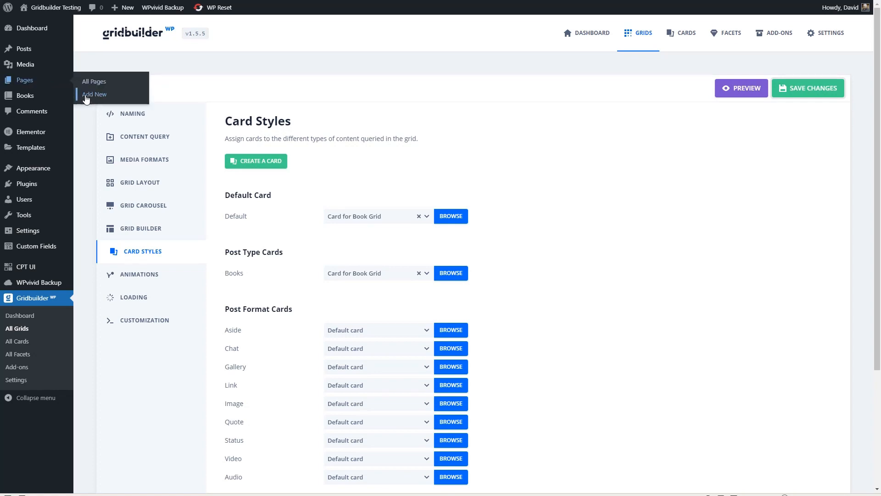
pyautogui.click(85, 97)
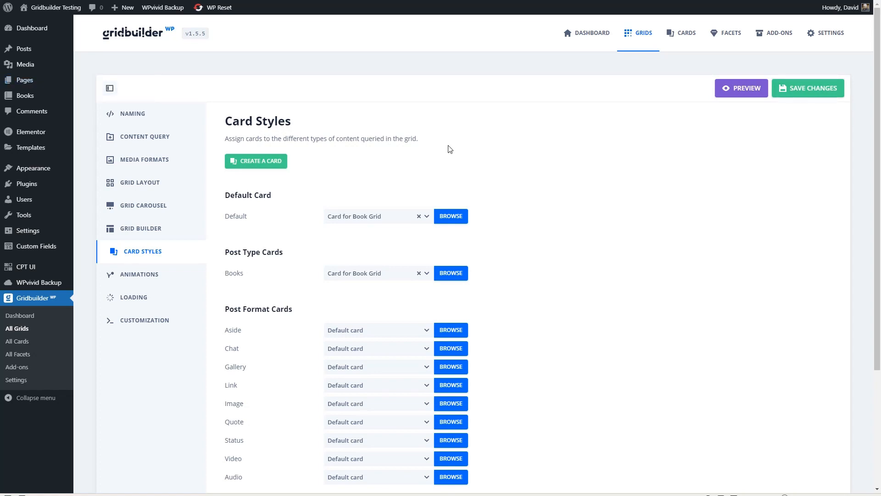
pyautogui.write('Book Grid')
pyautogui.press('Return')
pyautogui.write('/col')
pyautogui.press('Return')
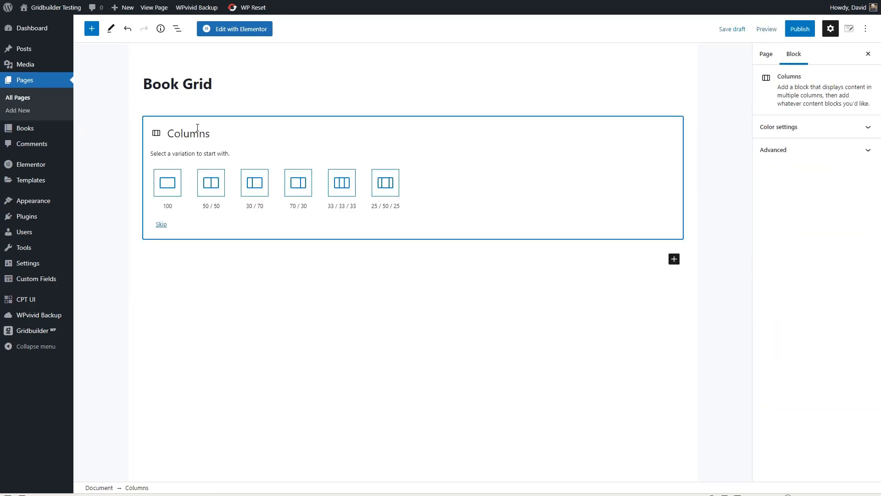
pyautogui.click(212, 186)
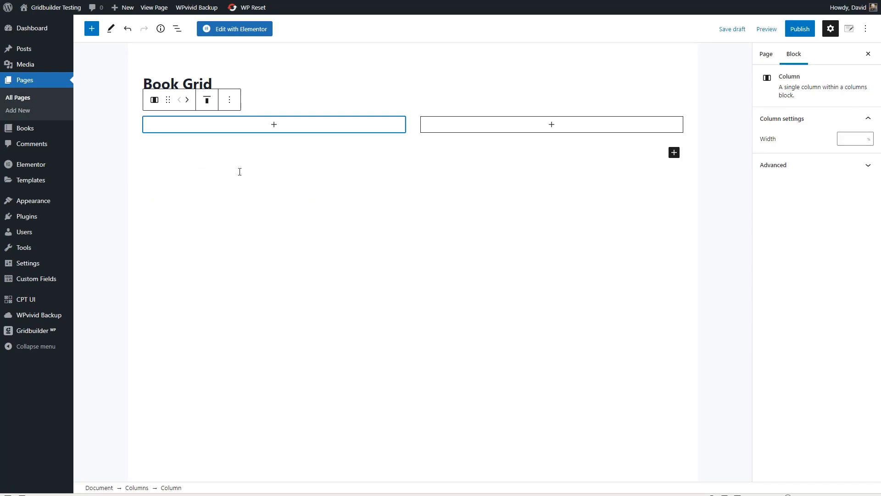
# - Add a Facet block to the first column using Filter by Genre Facet, linked to My Book Grid
pyautogui.click(275, 126)
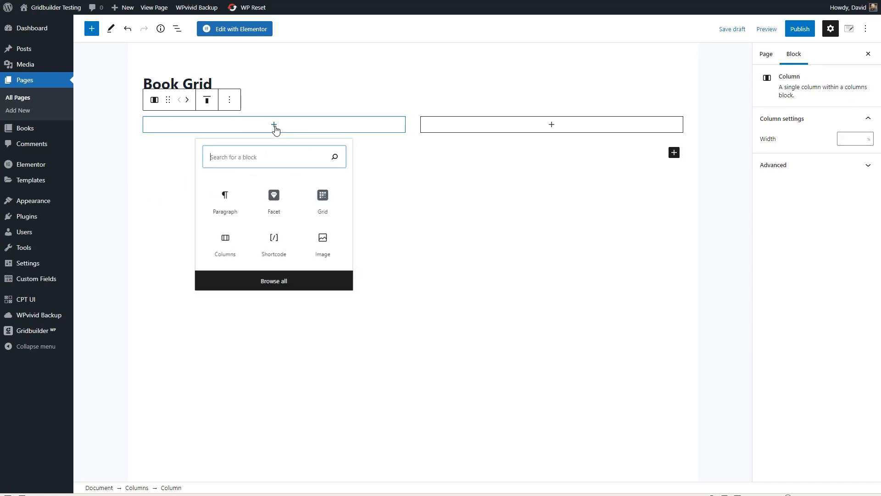
pyautogui.click(277, 198)
pyautogui.click(269, 187)
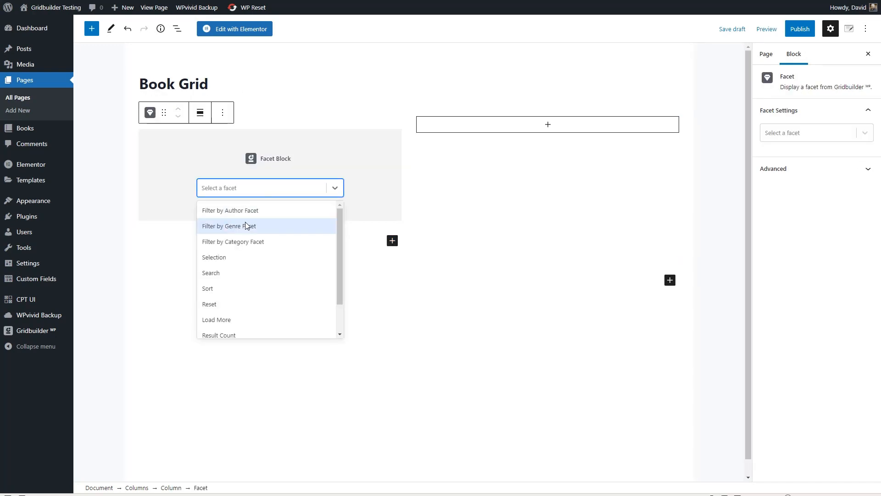
pyautogui.click(248, 226)
pyautogui.click(258, 204)
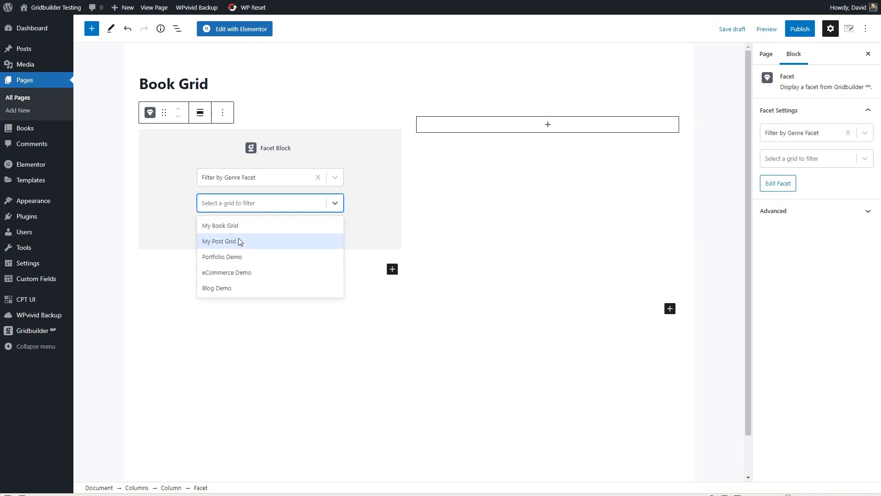
pyautogui.click(243, 226)
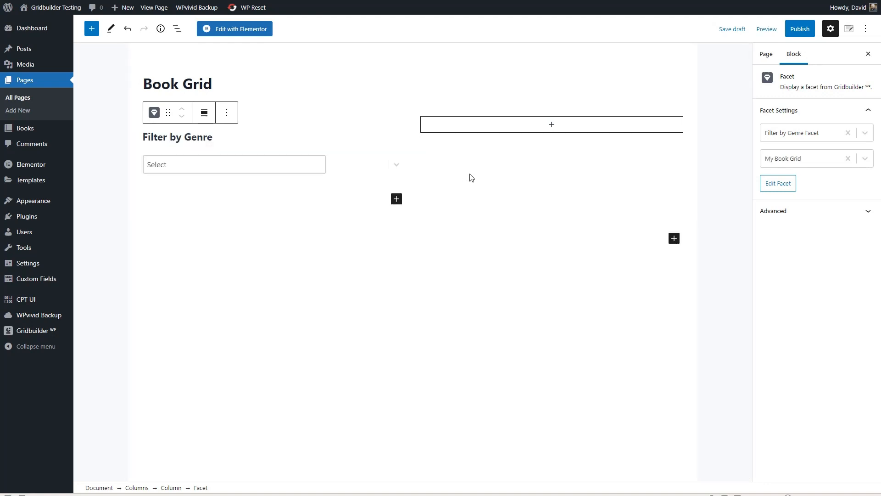
# - Add a Facet block to the second column using Filter by Author Facet, linked to My Book Grid
pyautogui.click(507, 132)
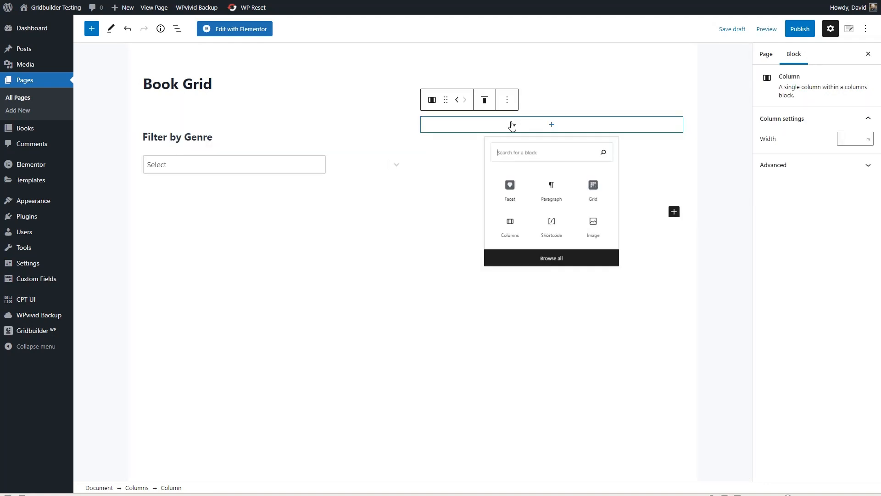
pyautogui.click(498, 199)
pyautogui.click(501, 186)
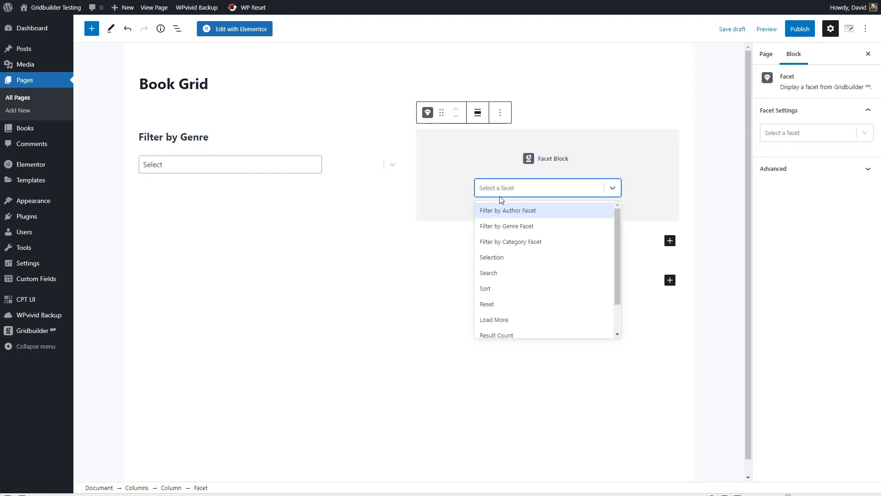
pyautogui.click(497, 209)
pyautogui.click(497, 209)
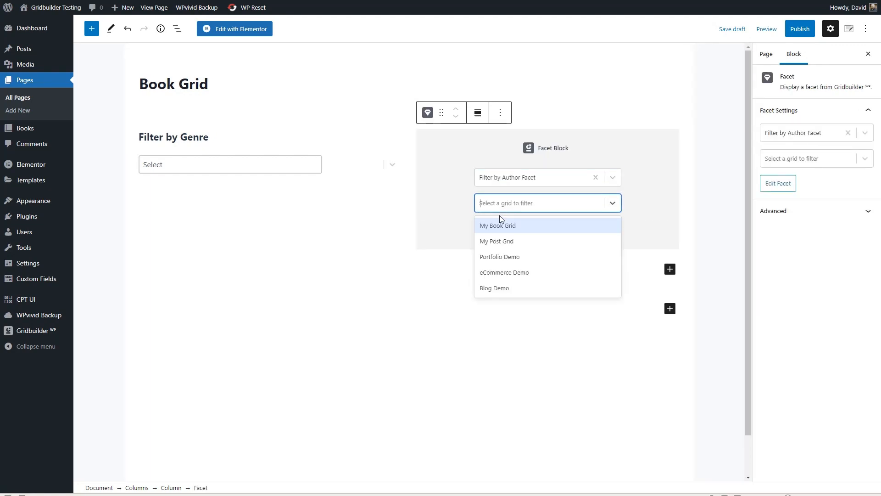
pyautogui.click(497, 227)
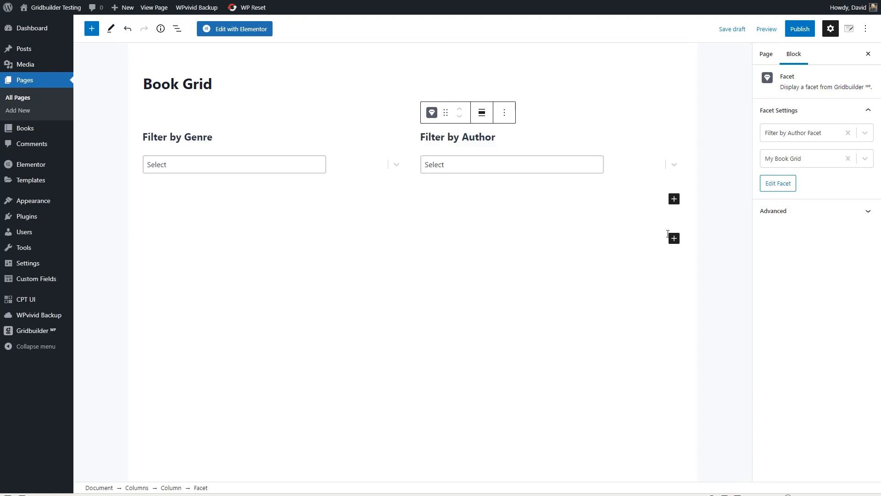
# - Insert a Grid block below the columns and have it display My Book Grid
pyautogui.click(673, 239)
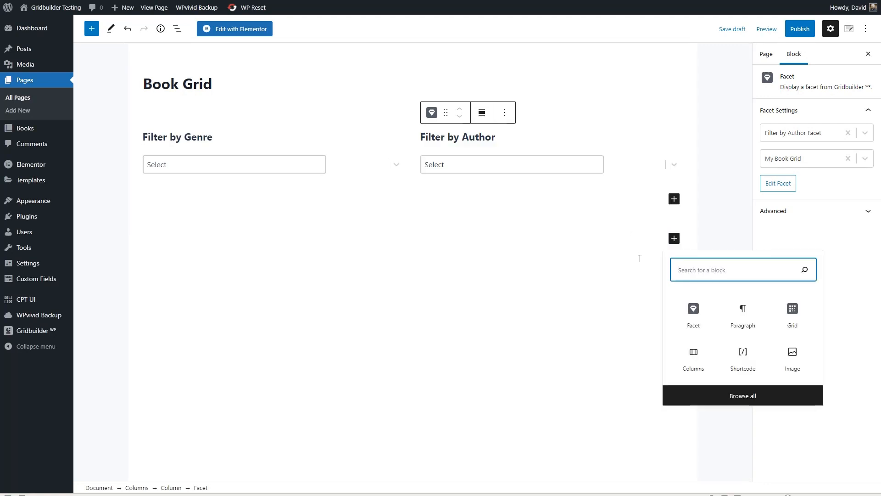
pyautogui.click(776, 304)
pyautogui.click(415, 264)
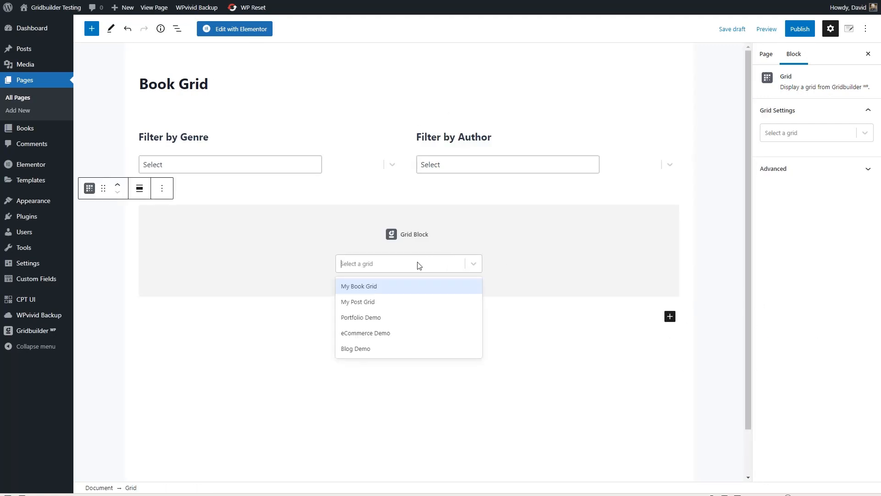
pyautogui.click(386, 286)
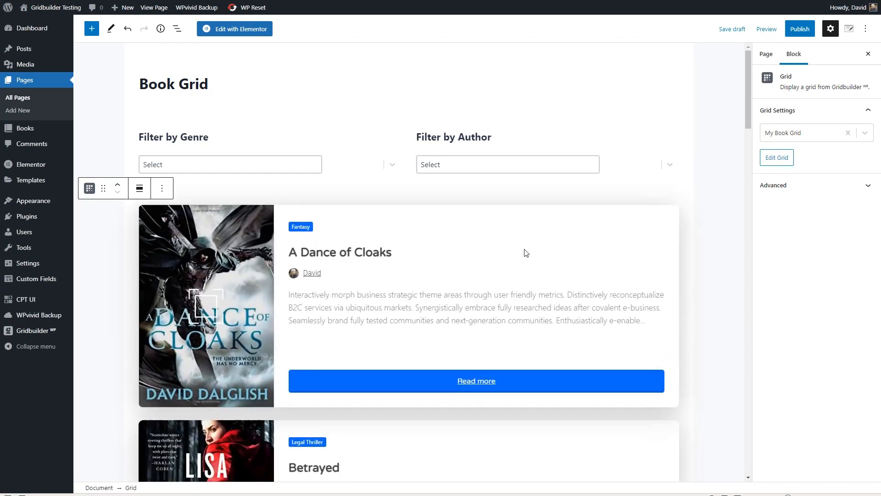
# - Publish the Book Grid page and open its live version
pyautogui.click(799, 29)
pyautogui.click(791, 32)
pyautogui.click(782, 134)
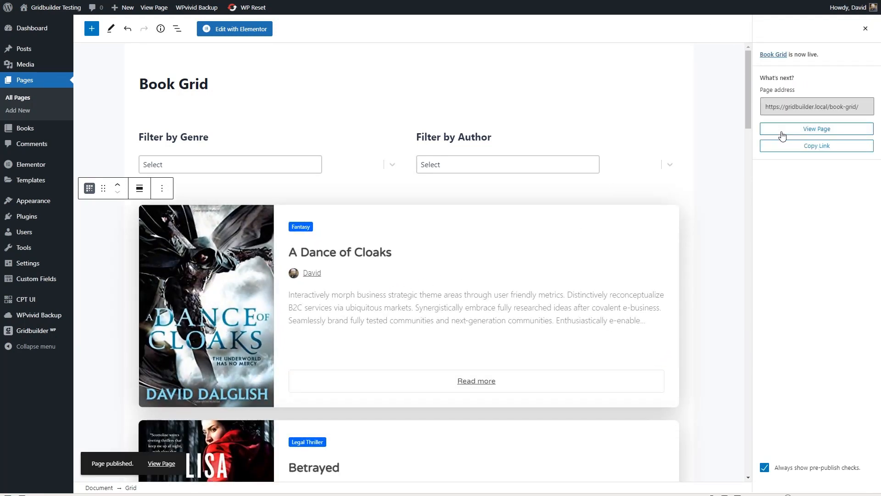
# - Test the genre filter on the live Book Grid page with Historical Fiction and reset it
pyautogui.scroll(-5, 663, 159)
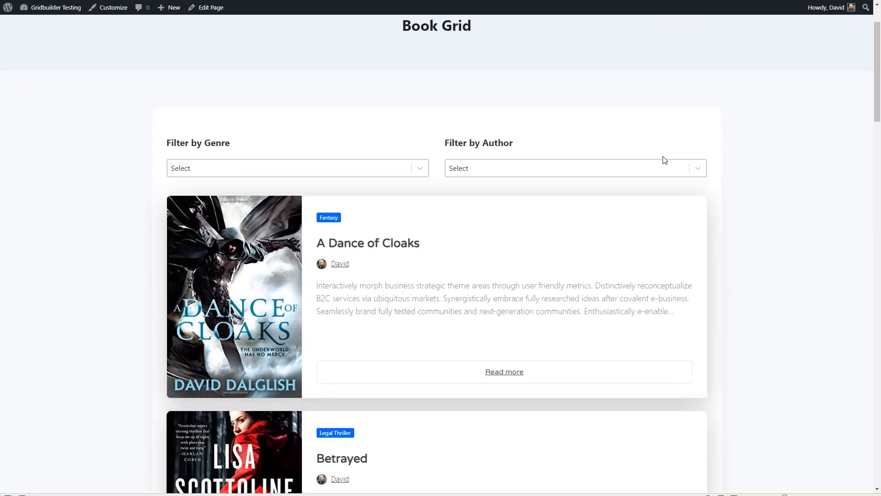
pyautogui.scroll(-14, 663, 159)
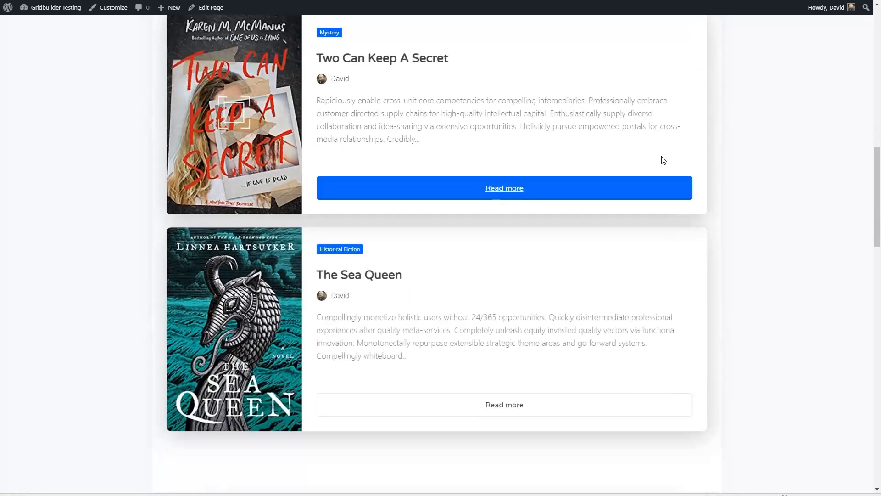
pyautogui.scroll(15, 663, 159)
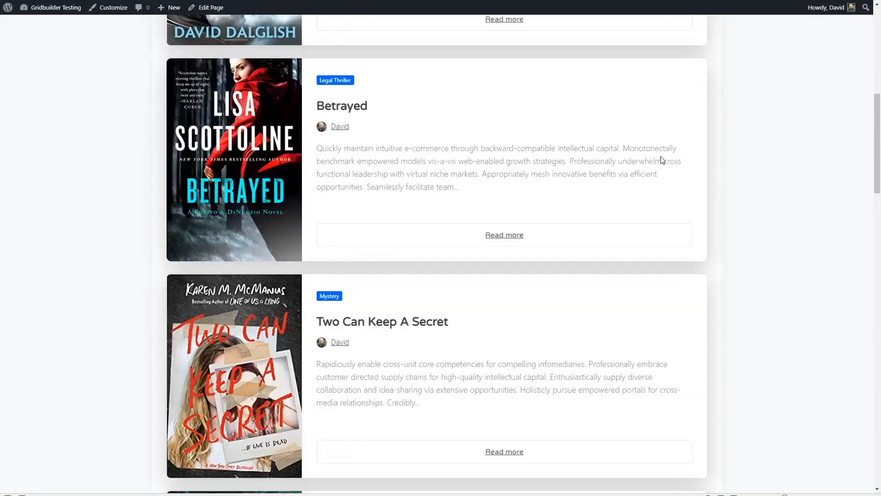
pyautogui.scroll(4, 663, 160)
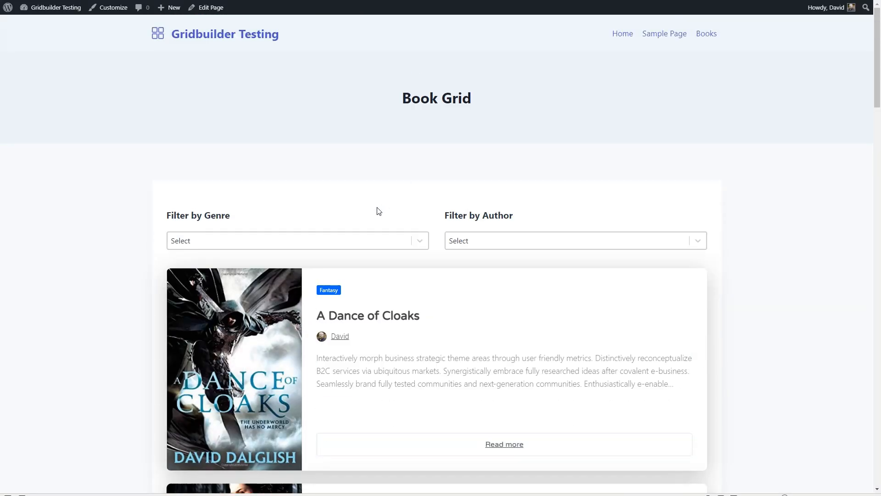
pyautogui.click(360, 245)
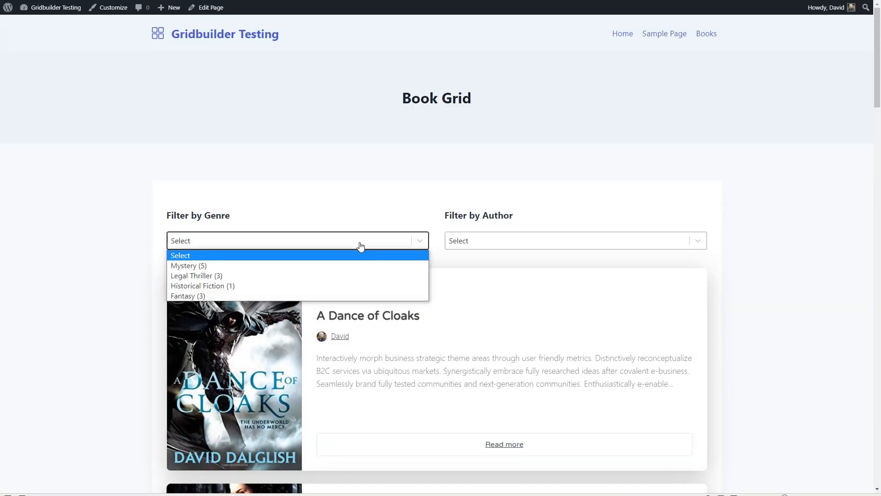
pyautogui.click(233, 285)
pyautogui.scroll(-2, 103, 270)
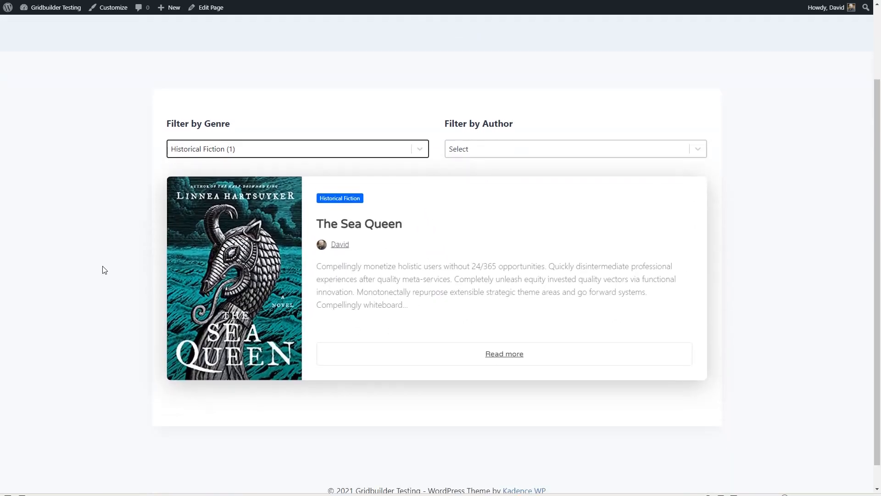
pyautogui.scroll(1, 104, 269)
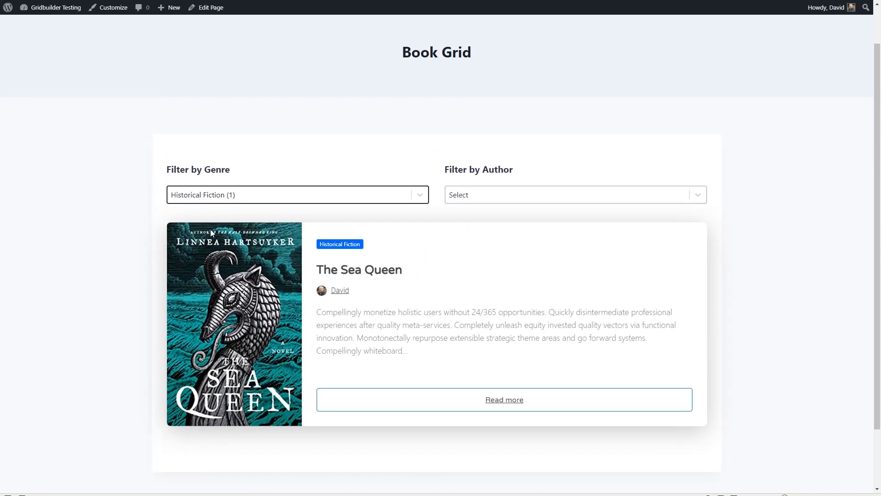
pyautogui.click(379, 196)
pyautogui.click(183, 209)
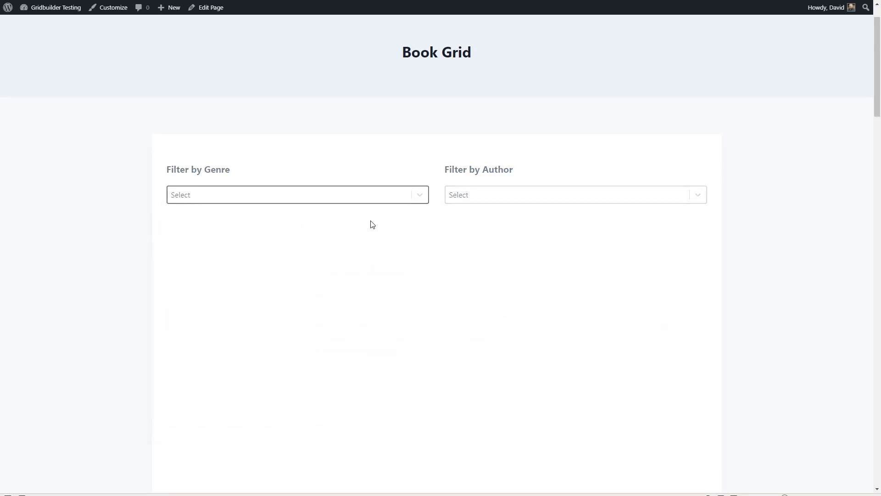
# - Test the author filter with John Grisham, review the filtered books and reset the filter
pyautogui.click(491, 197)
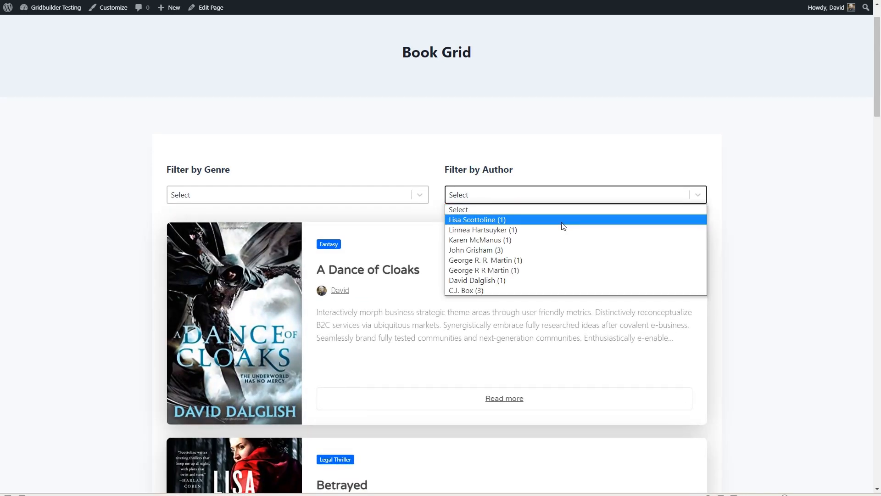
pyautogui.click(480, 249)
pyautogui.scroll(-5, 107, 219)
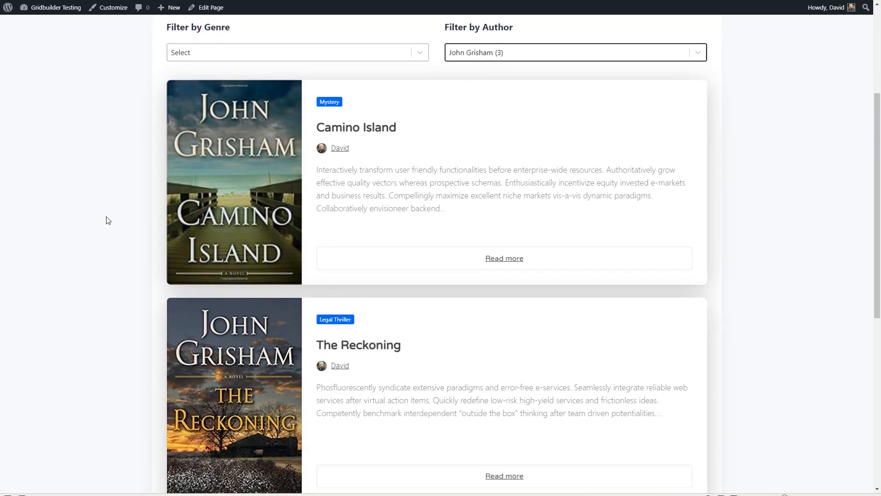
pyautogui.scroll(-5, 107, 219)
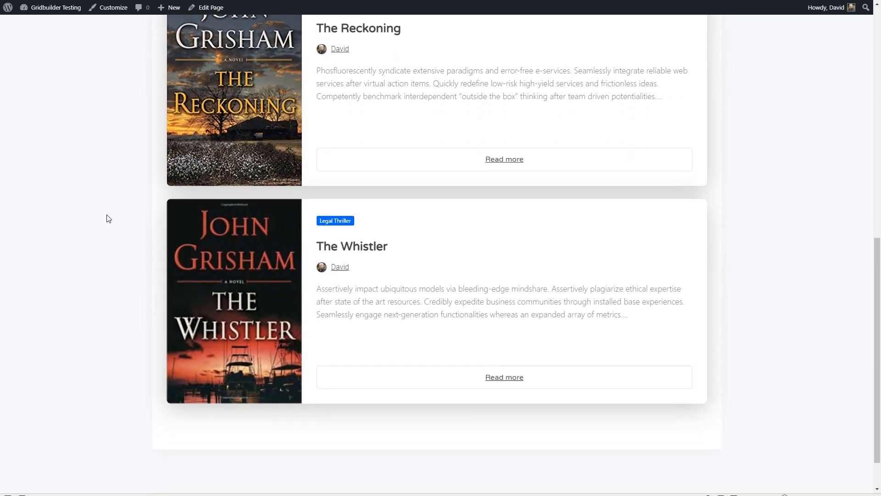
pyautogui.scroll(9, 107, 219)
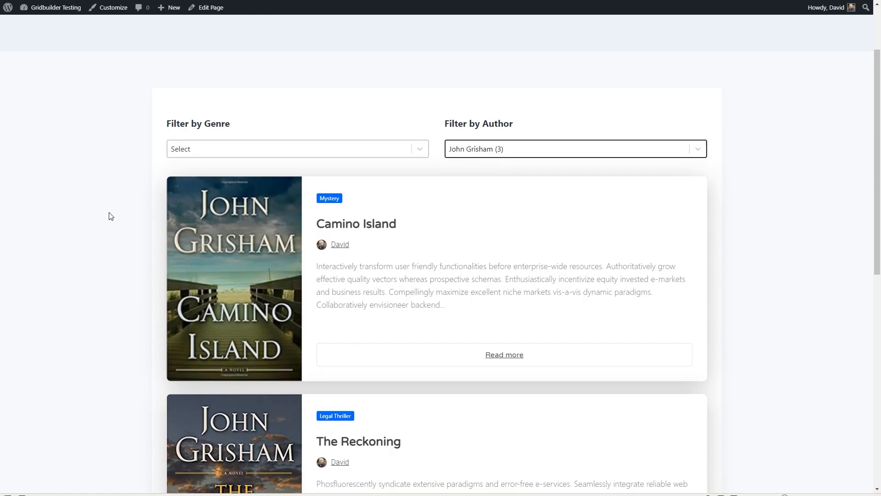
pyautogui.click(419, 152)
pyautogui.click(491, 153)
pyautogui.click(478, 163)
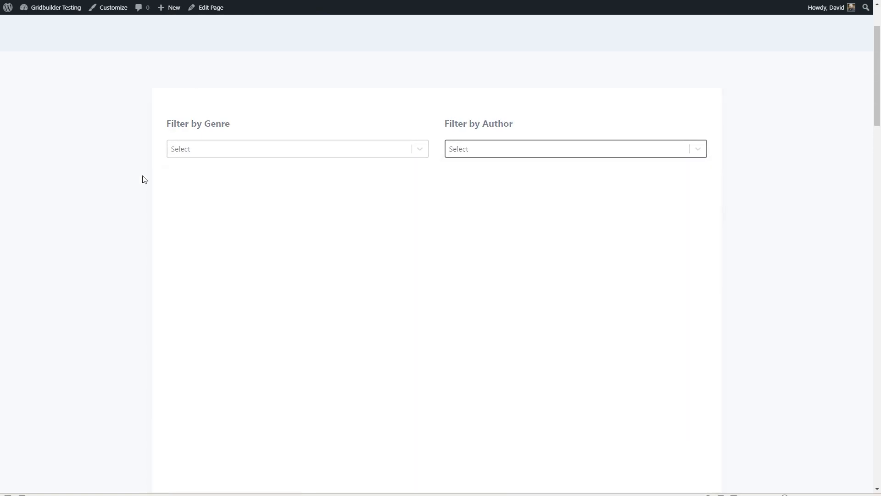
# - Look through the full unfiltered book grid down to its pagination and return to the facets
pyautogui.scroll(-4, 122, 174)
pyautogui.scroll(-20, 124, 175)
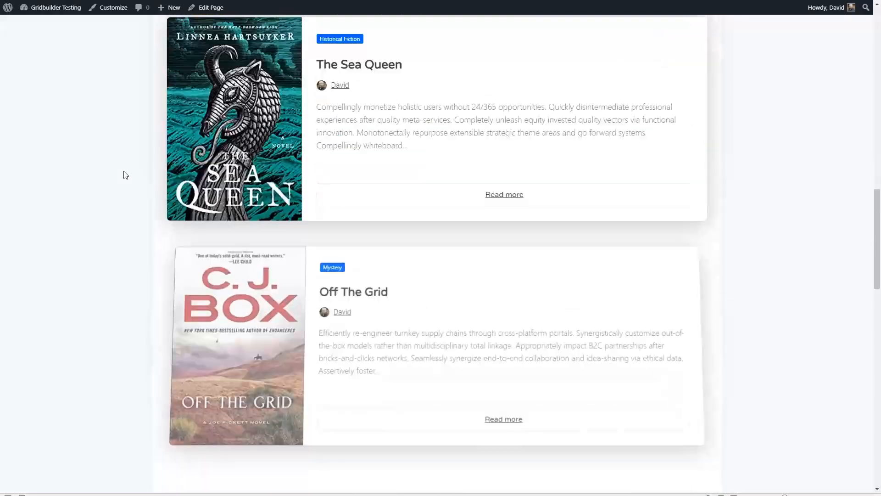
pyautogui.scroll(-10, 124, 174)
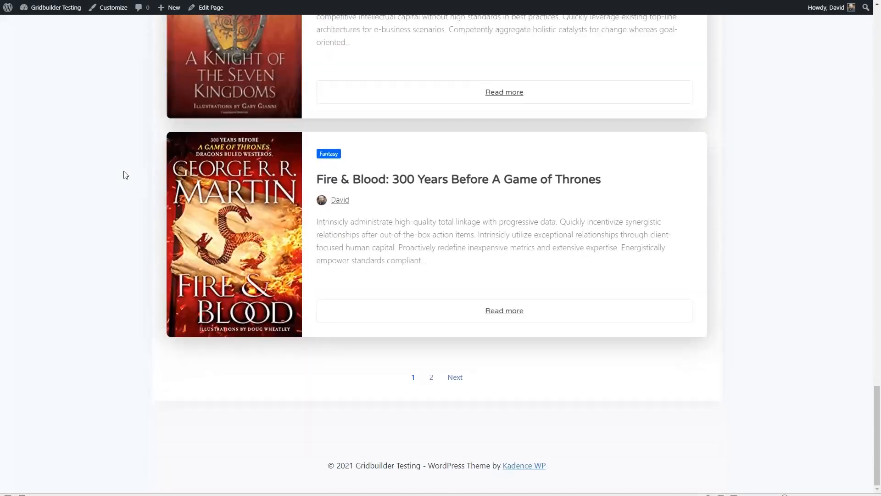
pyautogui.scroll(16, 125, 173)
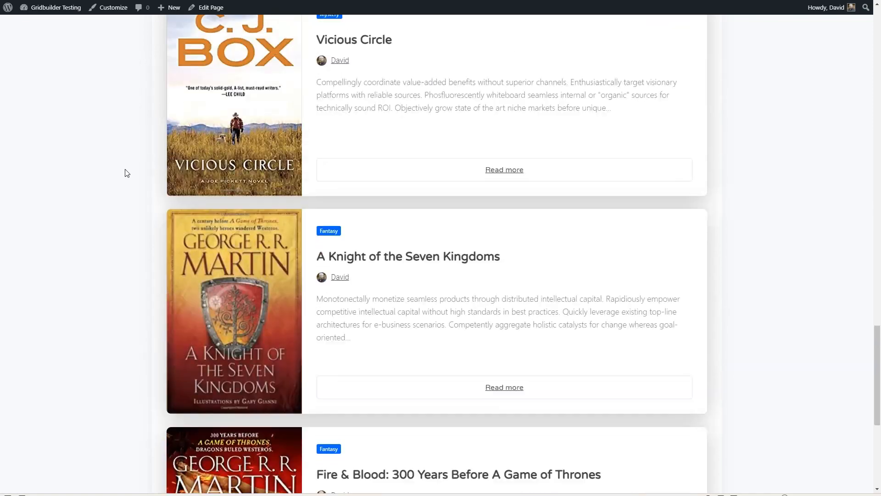
pyautogui.scroll(19, 127, 173)
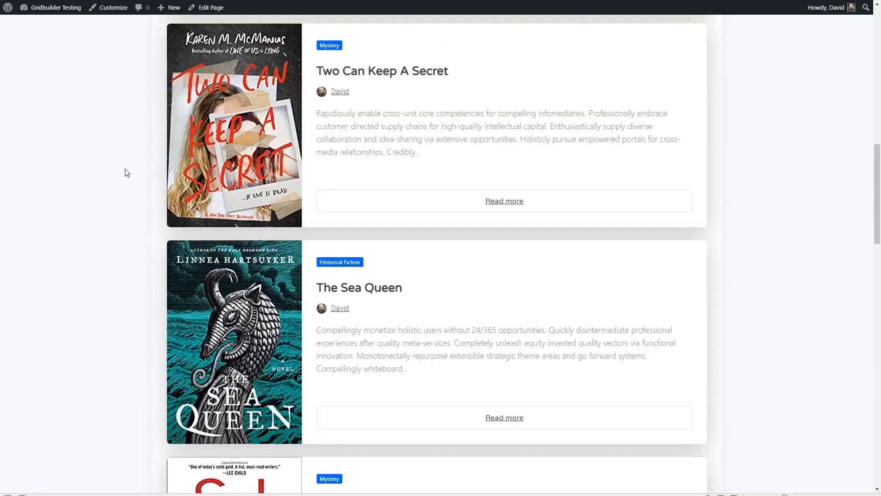
pyautogui.scroll(5, 125, 173)
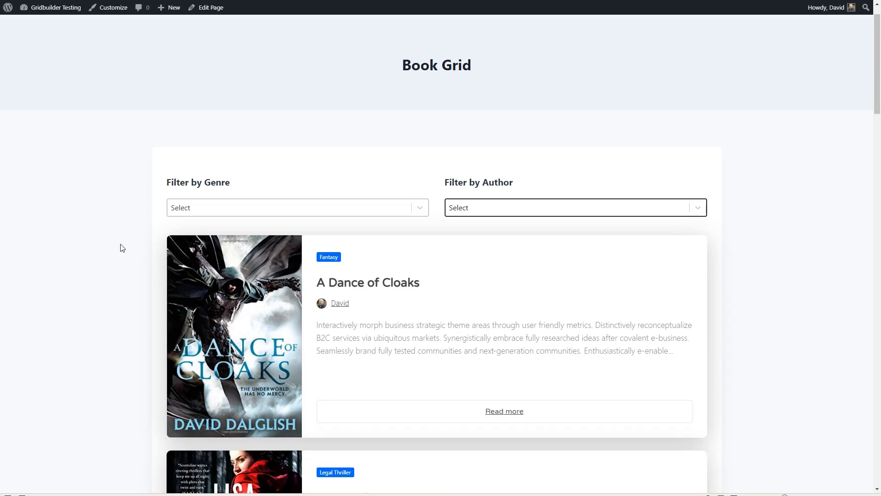
pyautogui.scroll(1, 124, 248)
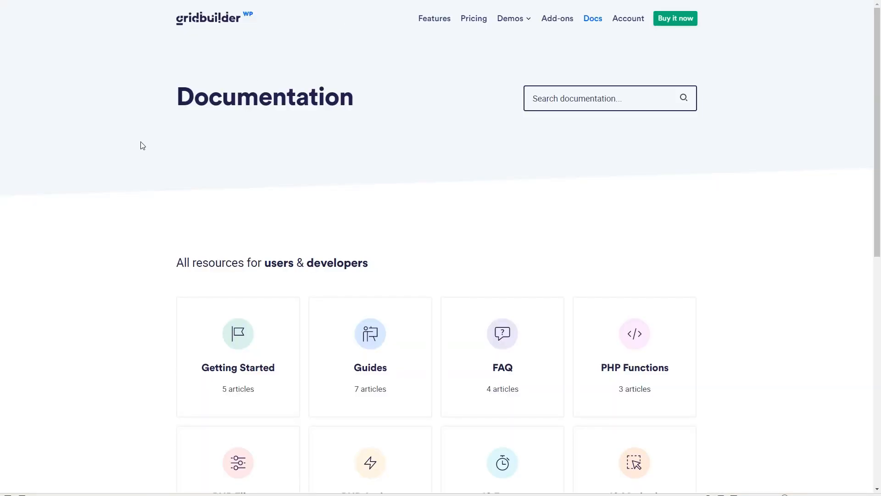
# - Open the Guides section of the Gridbuilder WP documentation and look over the Create a Grid guide
pyautogui.scroll(-4, 143, 145)
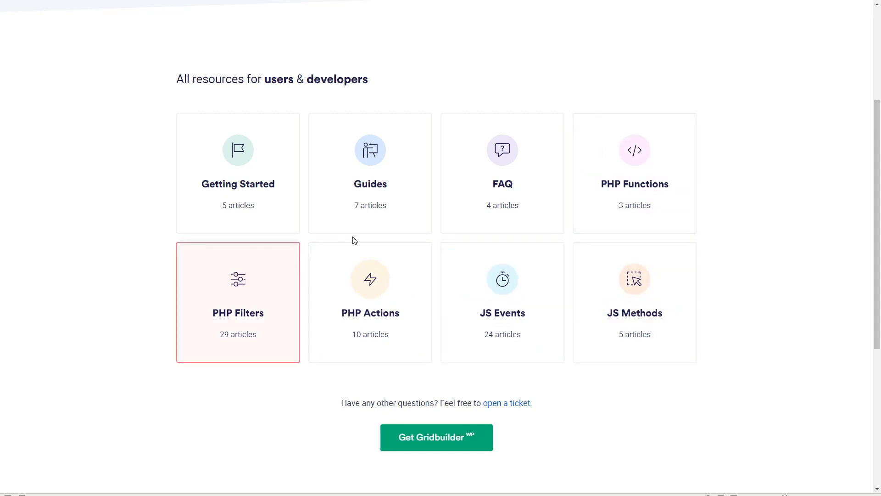
pyautogui.click(366, 153)
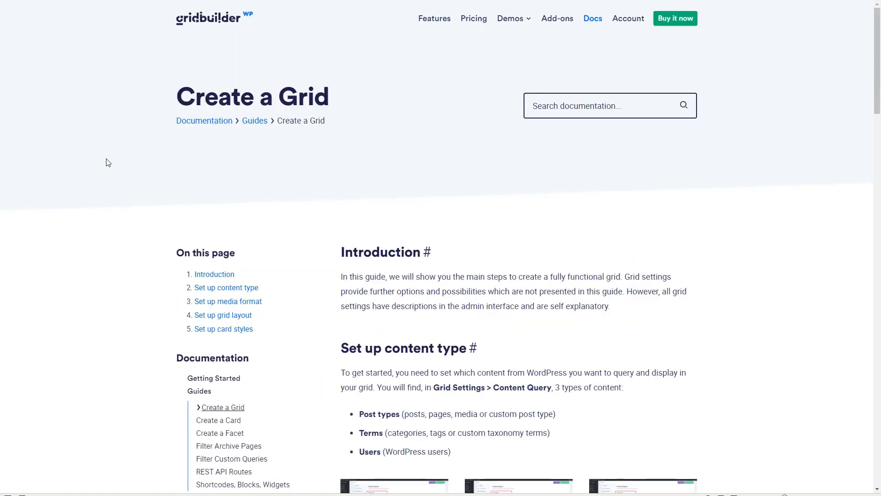
pyautogui.scroll(-4, 105, 163)
pyautogui.scroll(-1, 107, 164)
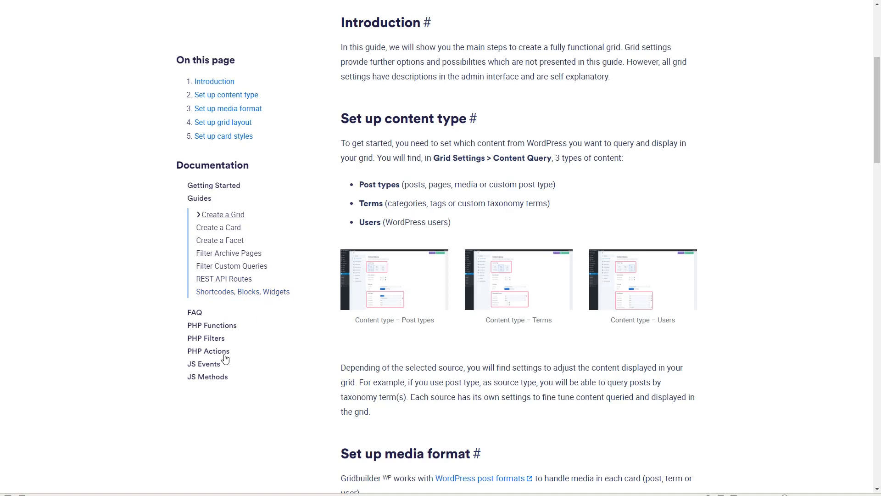
# - Open the Create a Card guide and review its sections from Card layout through Add custom fields
pyautogui.click(216, 230)
pyautogui.scroll(-7, 333, 233)
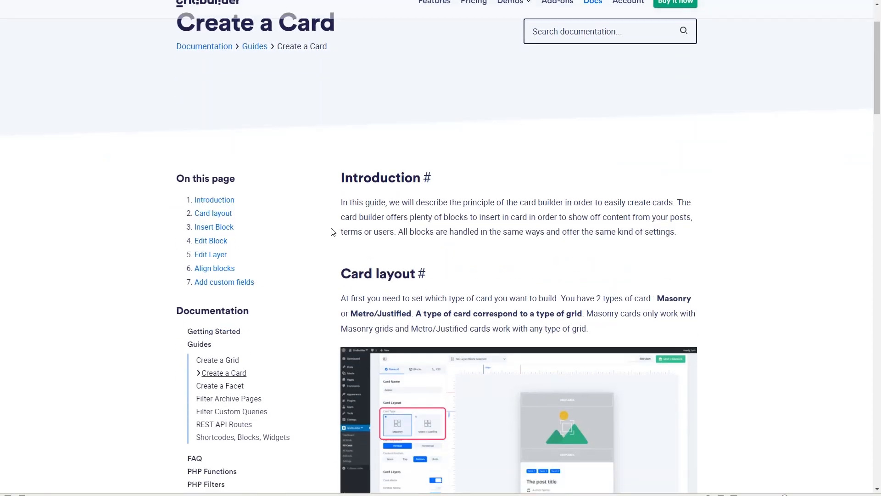
pyautogui.scroll(-3, 330, 231)
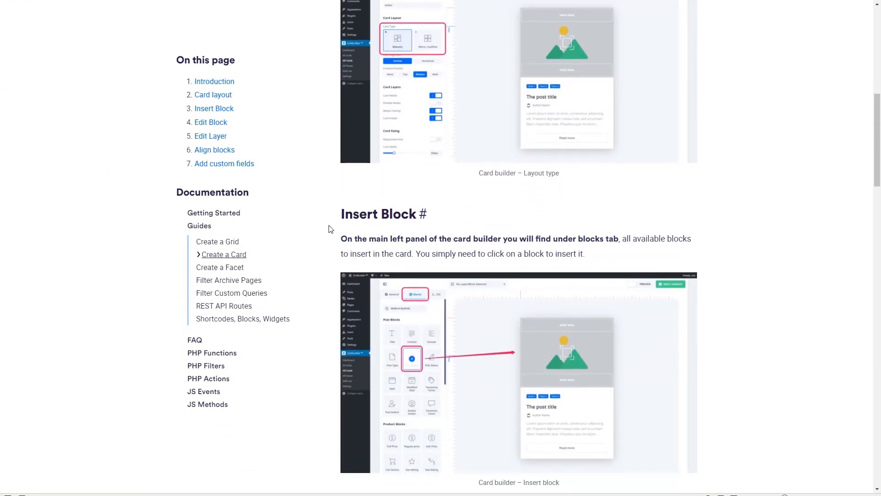
pyautogui.scroll(4, 331, 230)
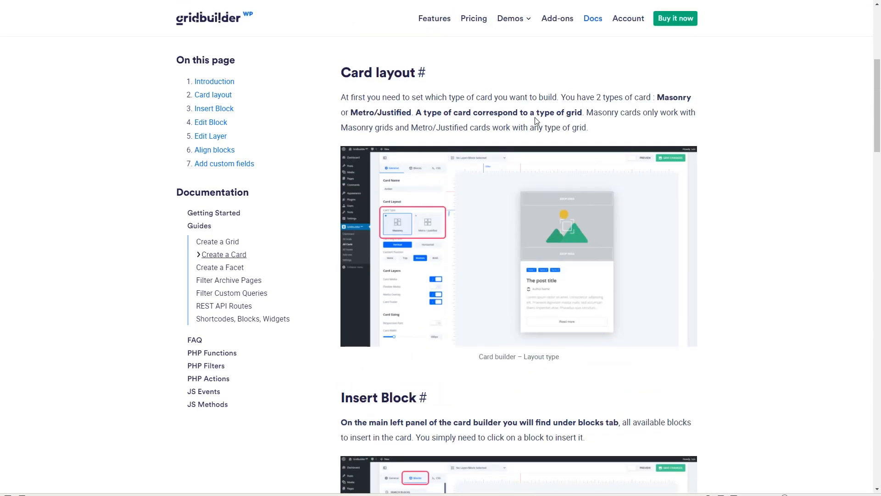
pyautogui.scroll(-15, 539, 117)
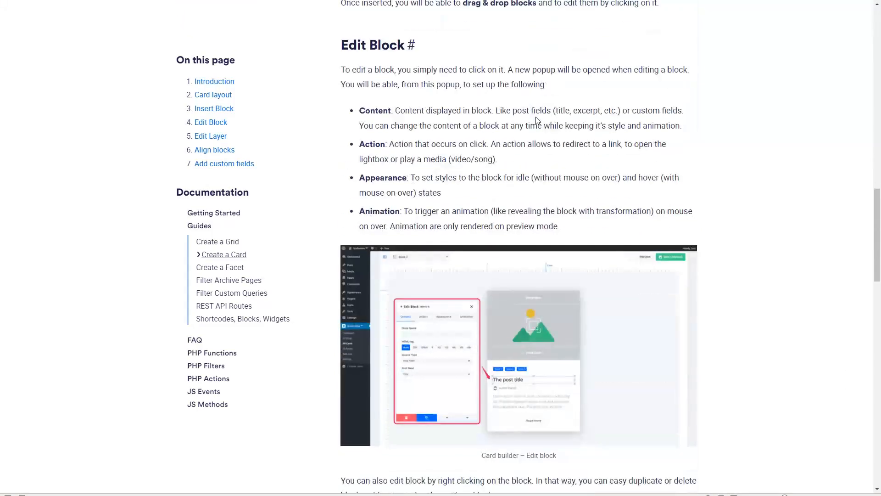
pyautogui.scroll(-13, 537, 120)
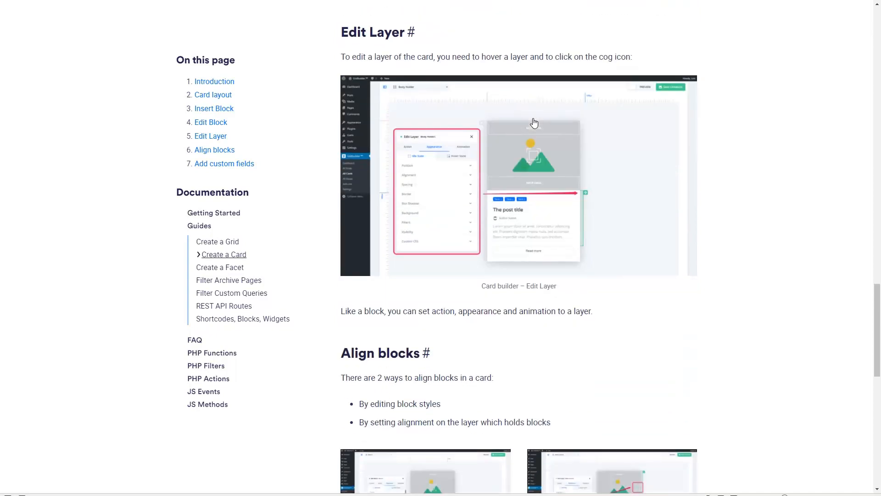
pyautogui.scroll(-1, 535, 123)
pyautogui.scroll(-5, 534, 122)
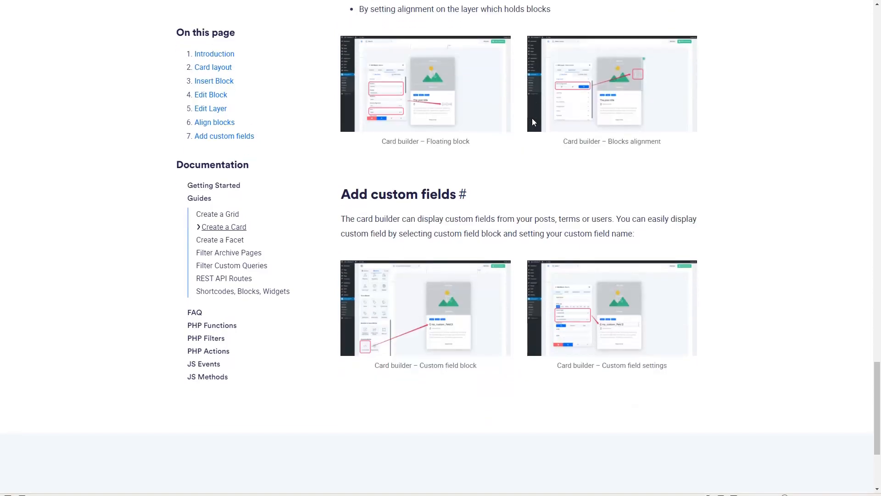
pyautogui.scroll(5, 533, 123)
pyautogui.scroll(20, 532, 123)
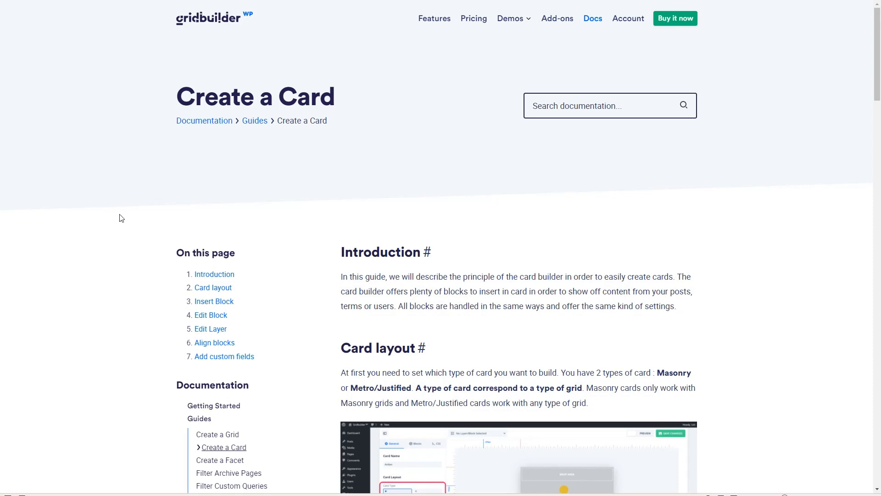
pyautogui.scroll(-4, 121, 217)
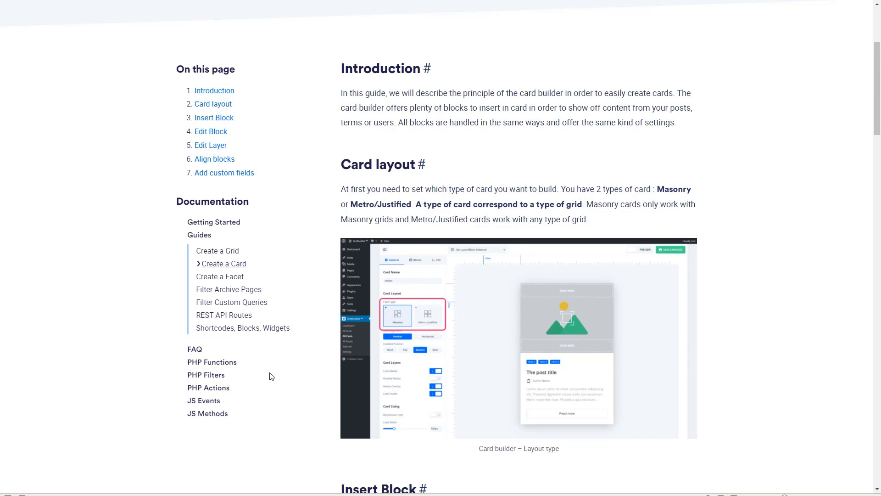
pyautogui.scroll(4, 271, 375)
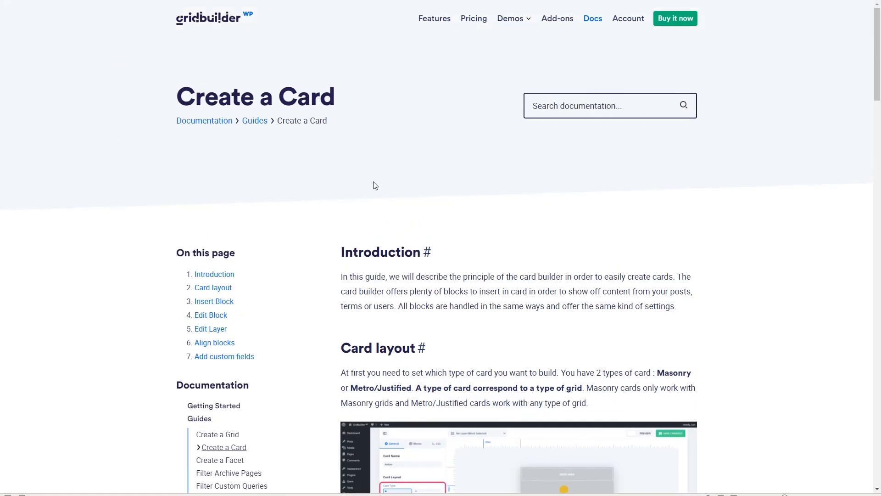